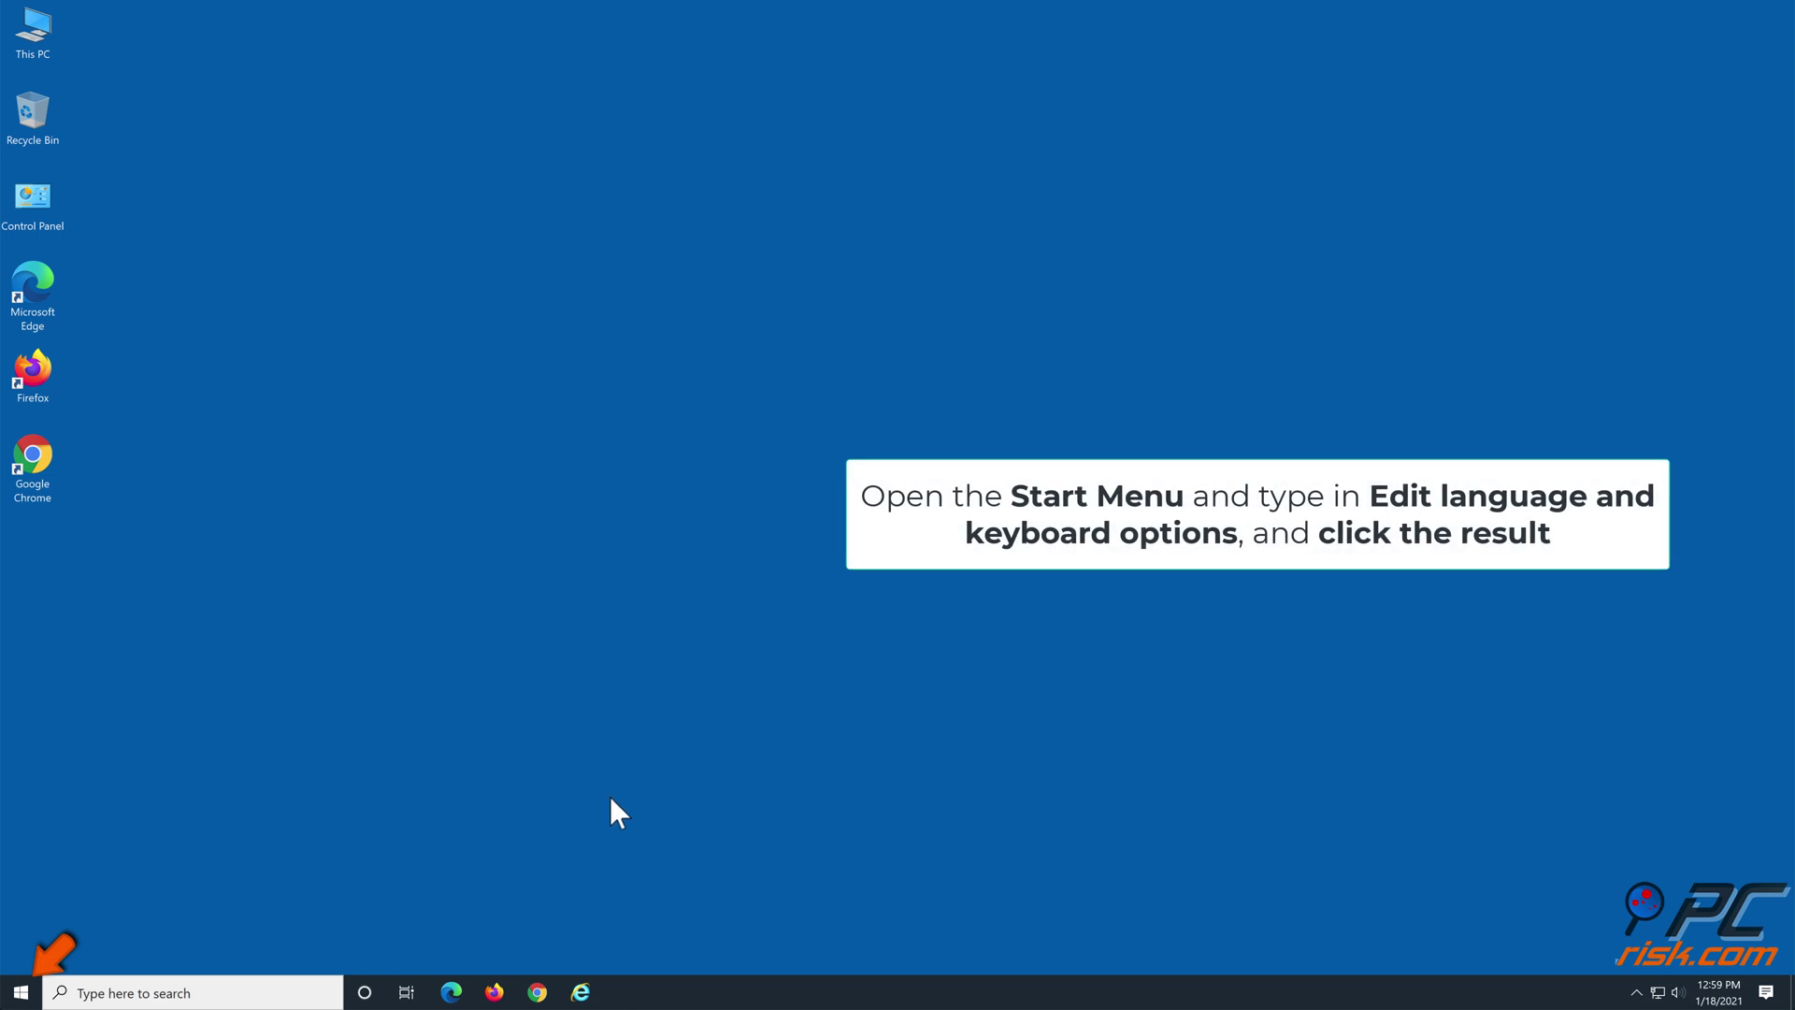
Search the Start menu for 'edit language and keyboard' and open the Language settings page.
click(21, 994)
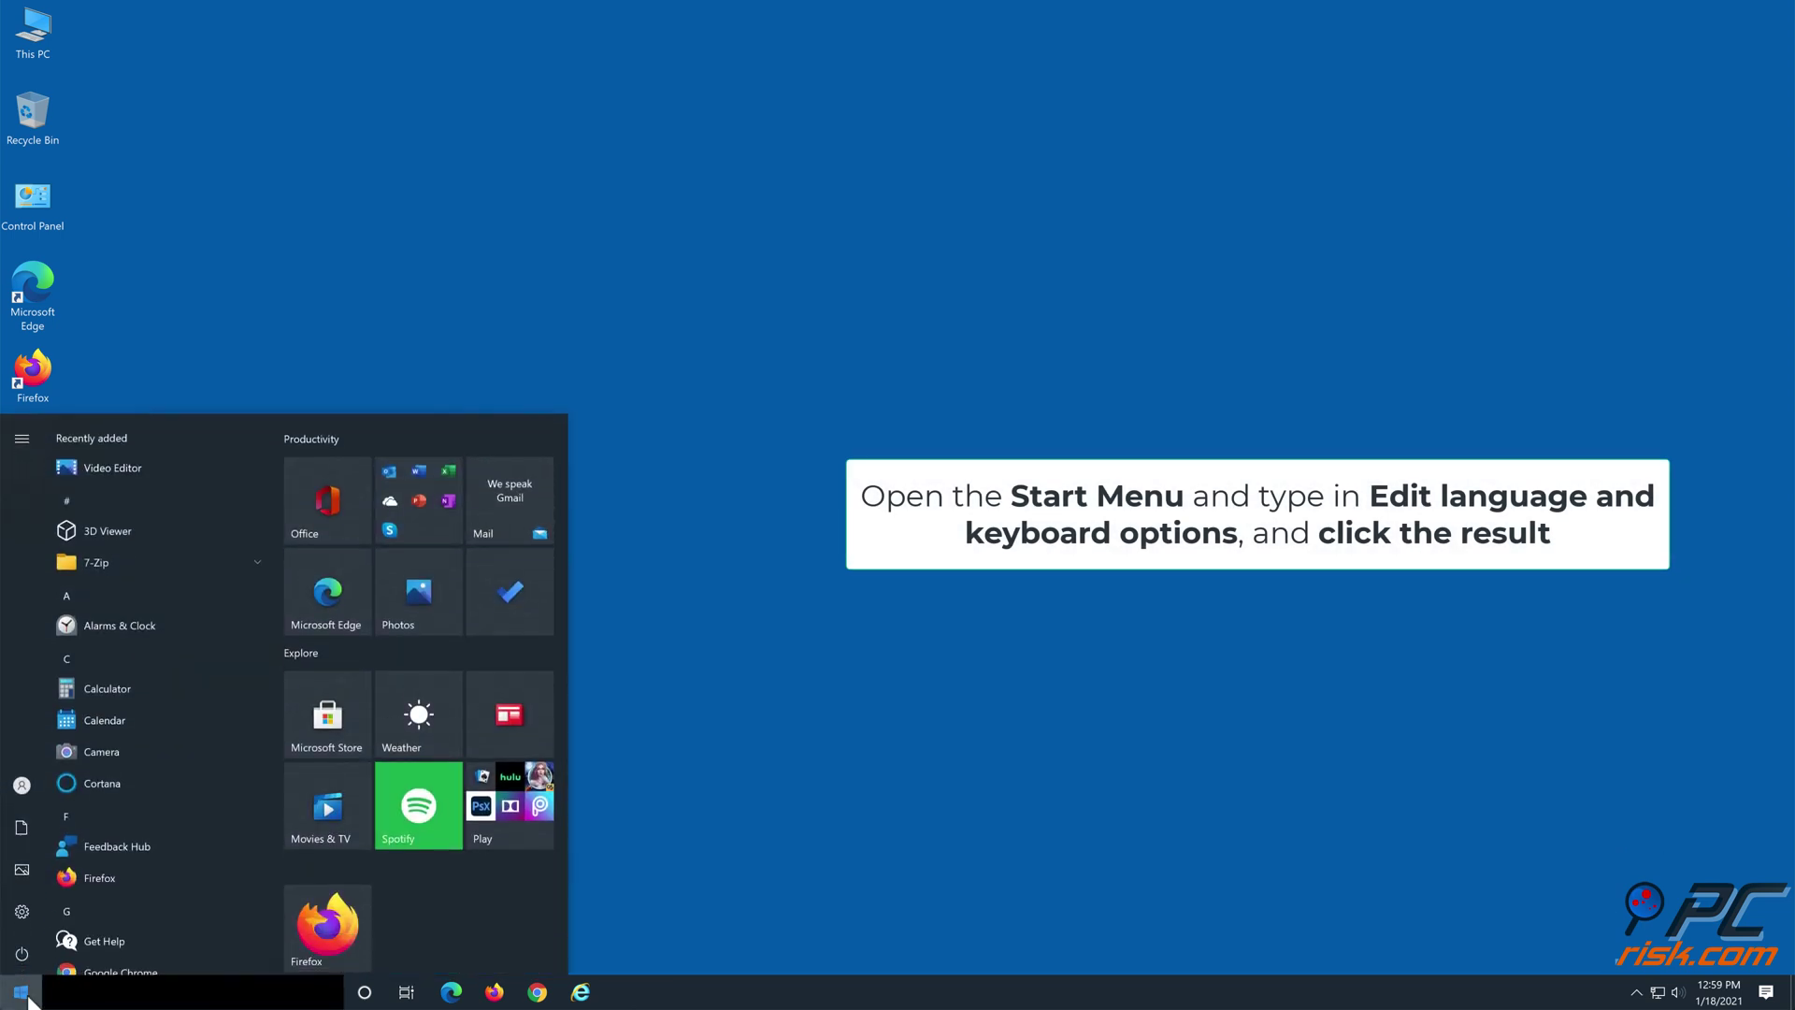
text(edit lan)
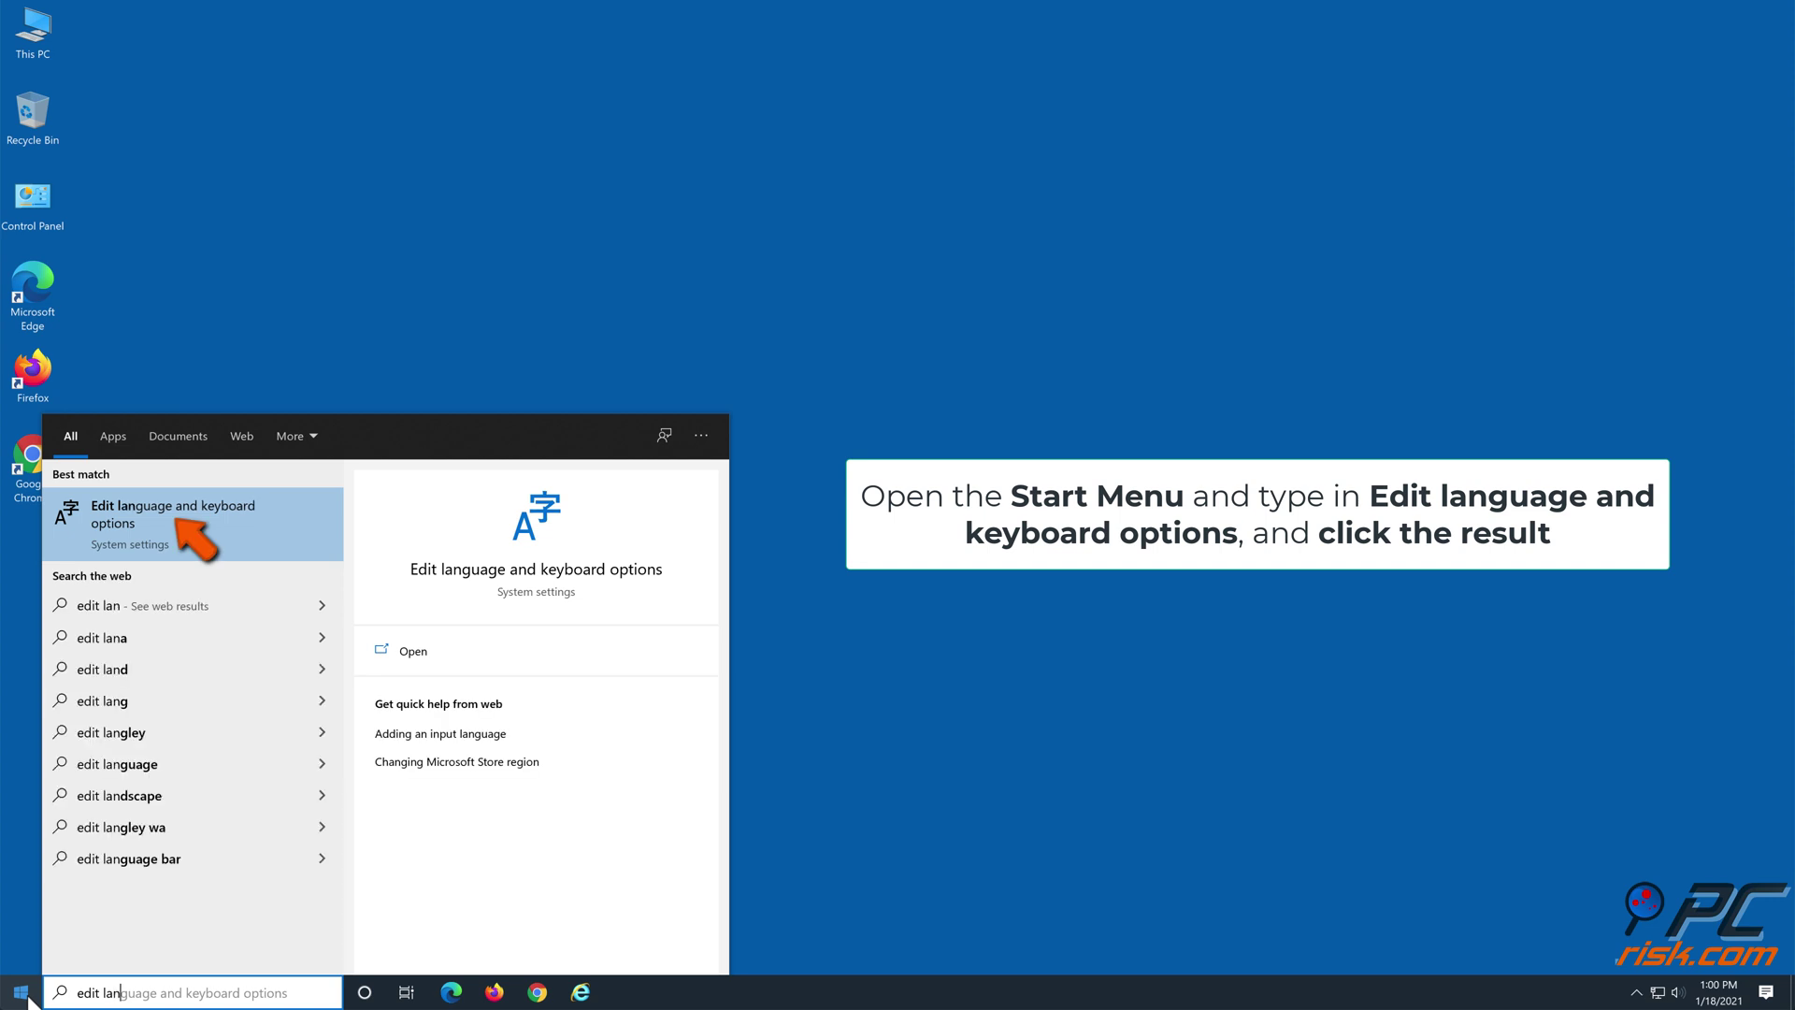
text(guage and keyboard)
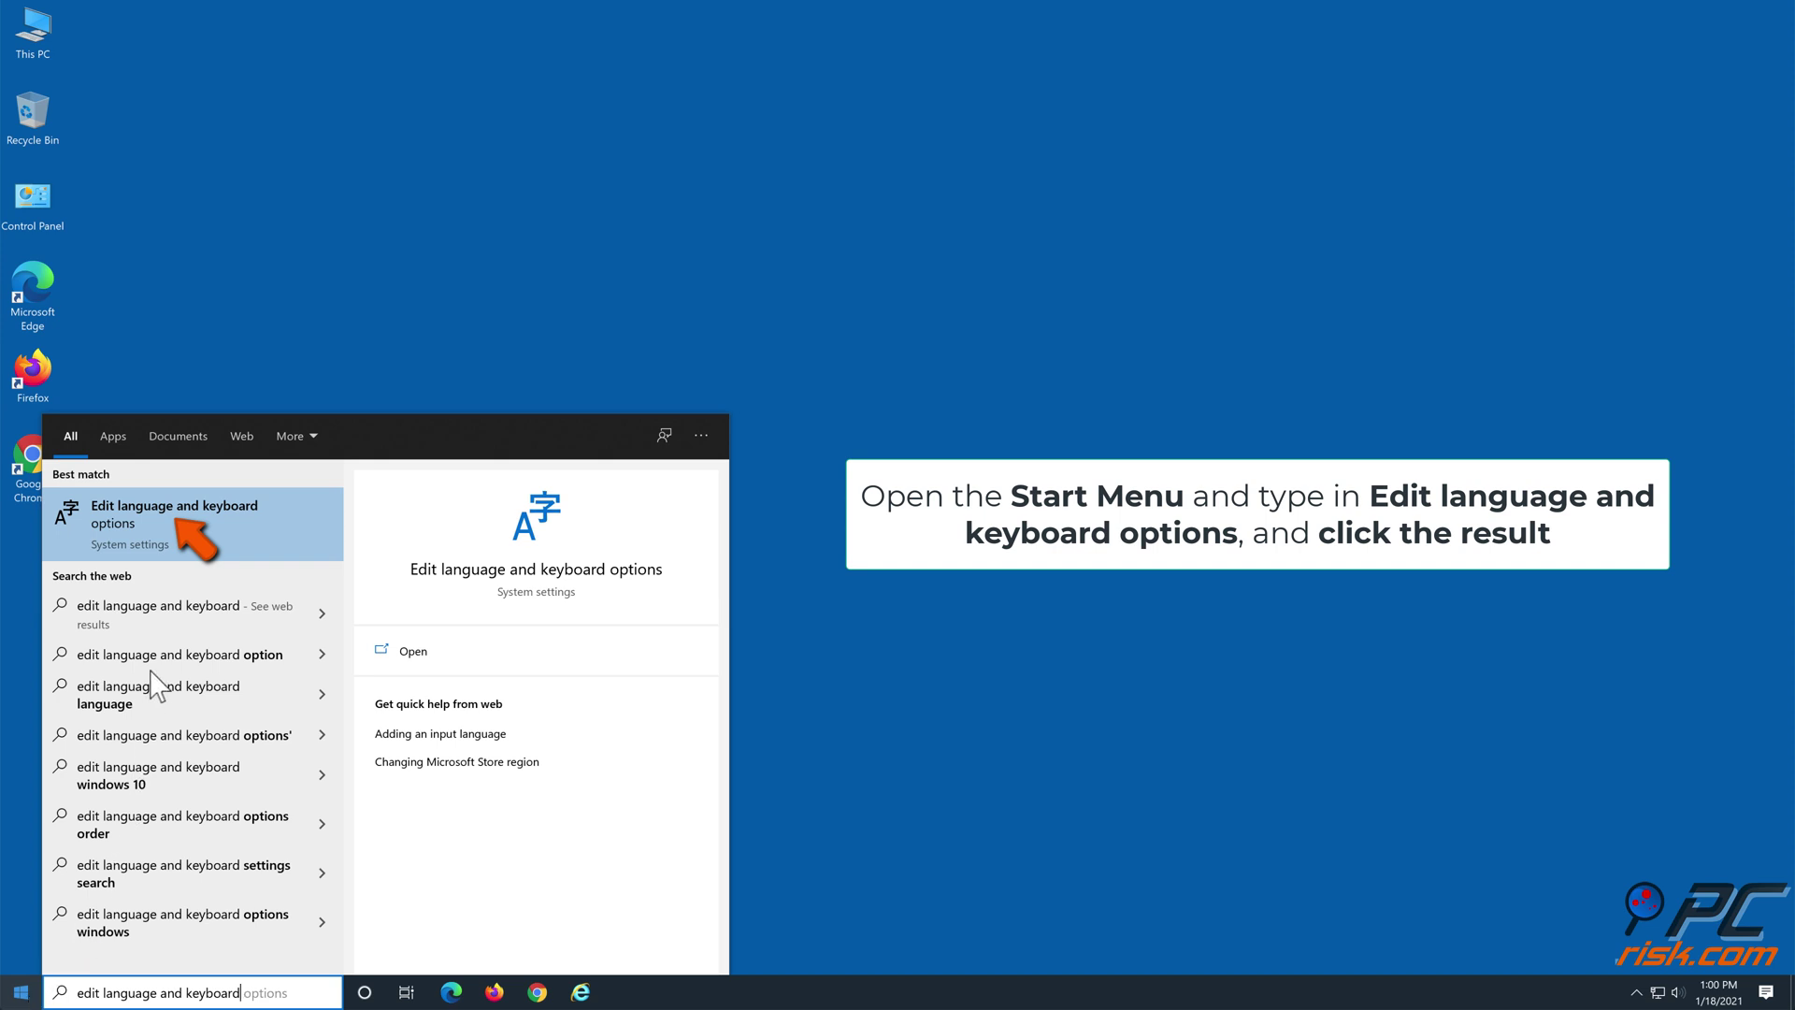
click(191, 542)
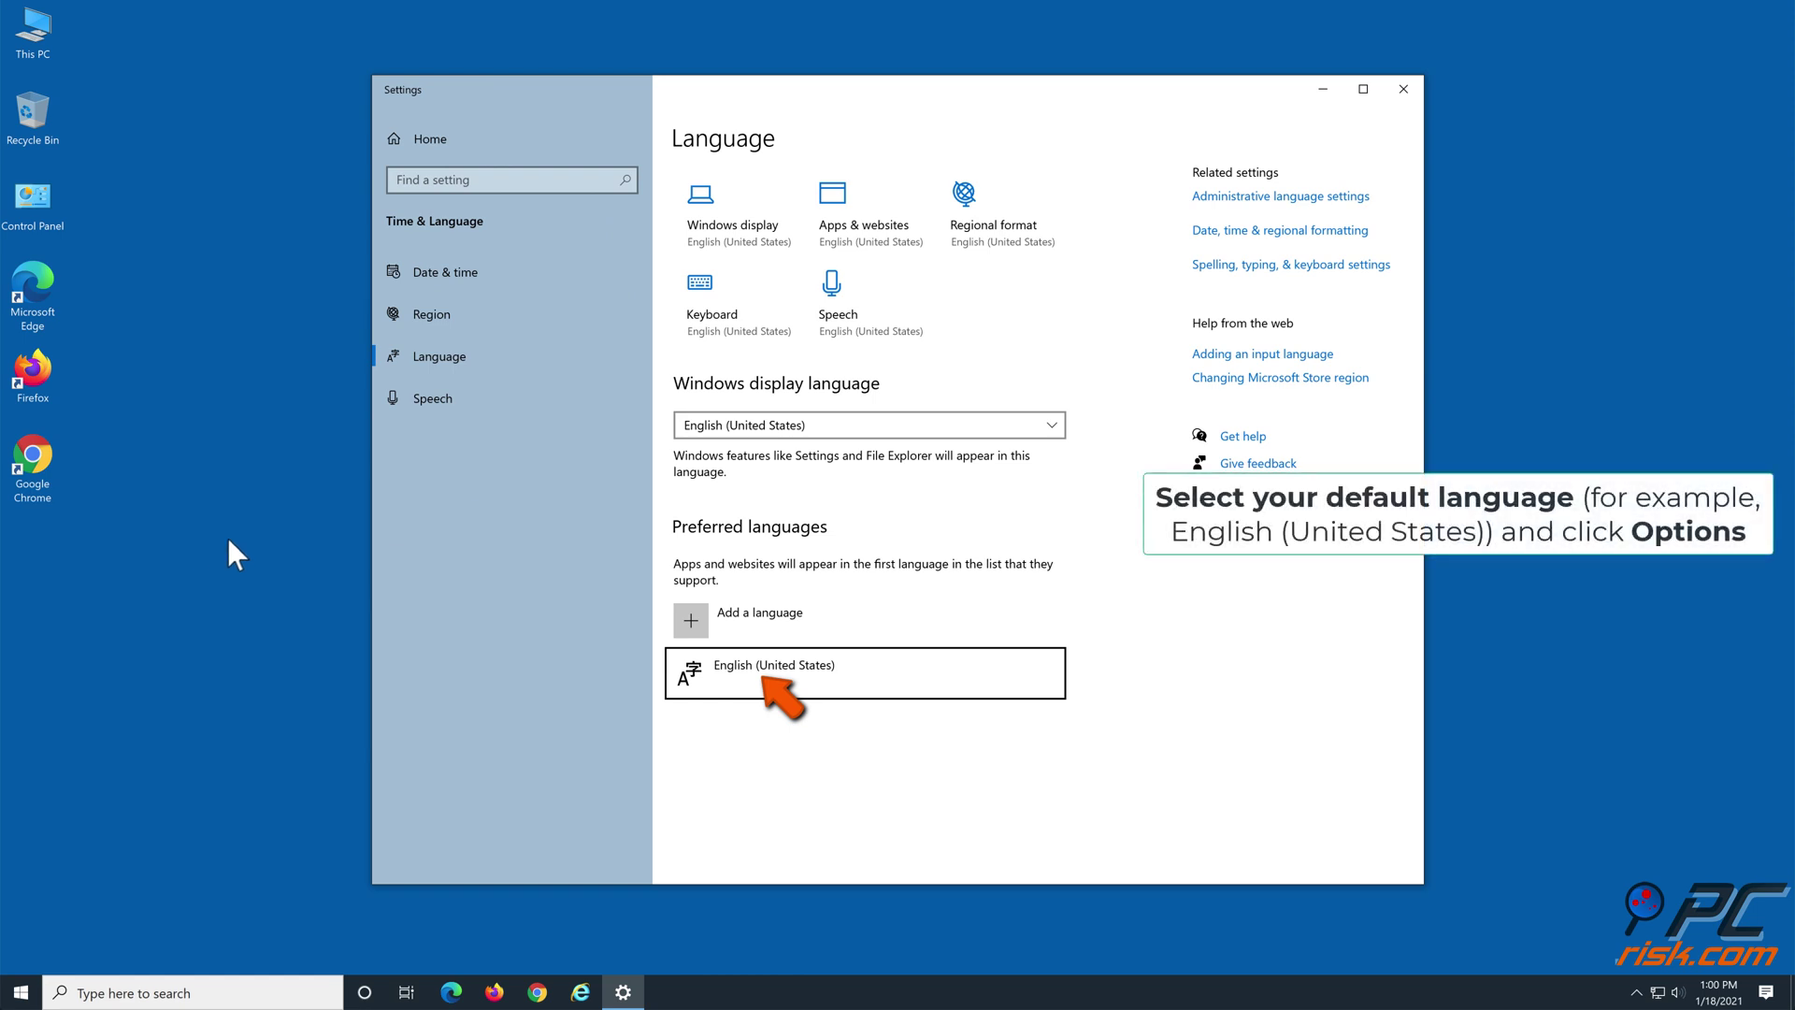
Add the United States-International QWERTY keyboard under English (United States) options, then close Settings.
click(722, 670)
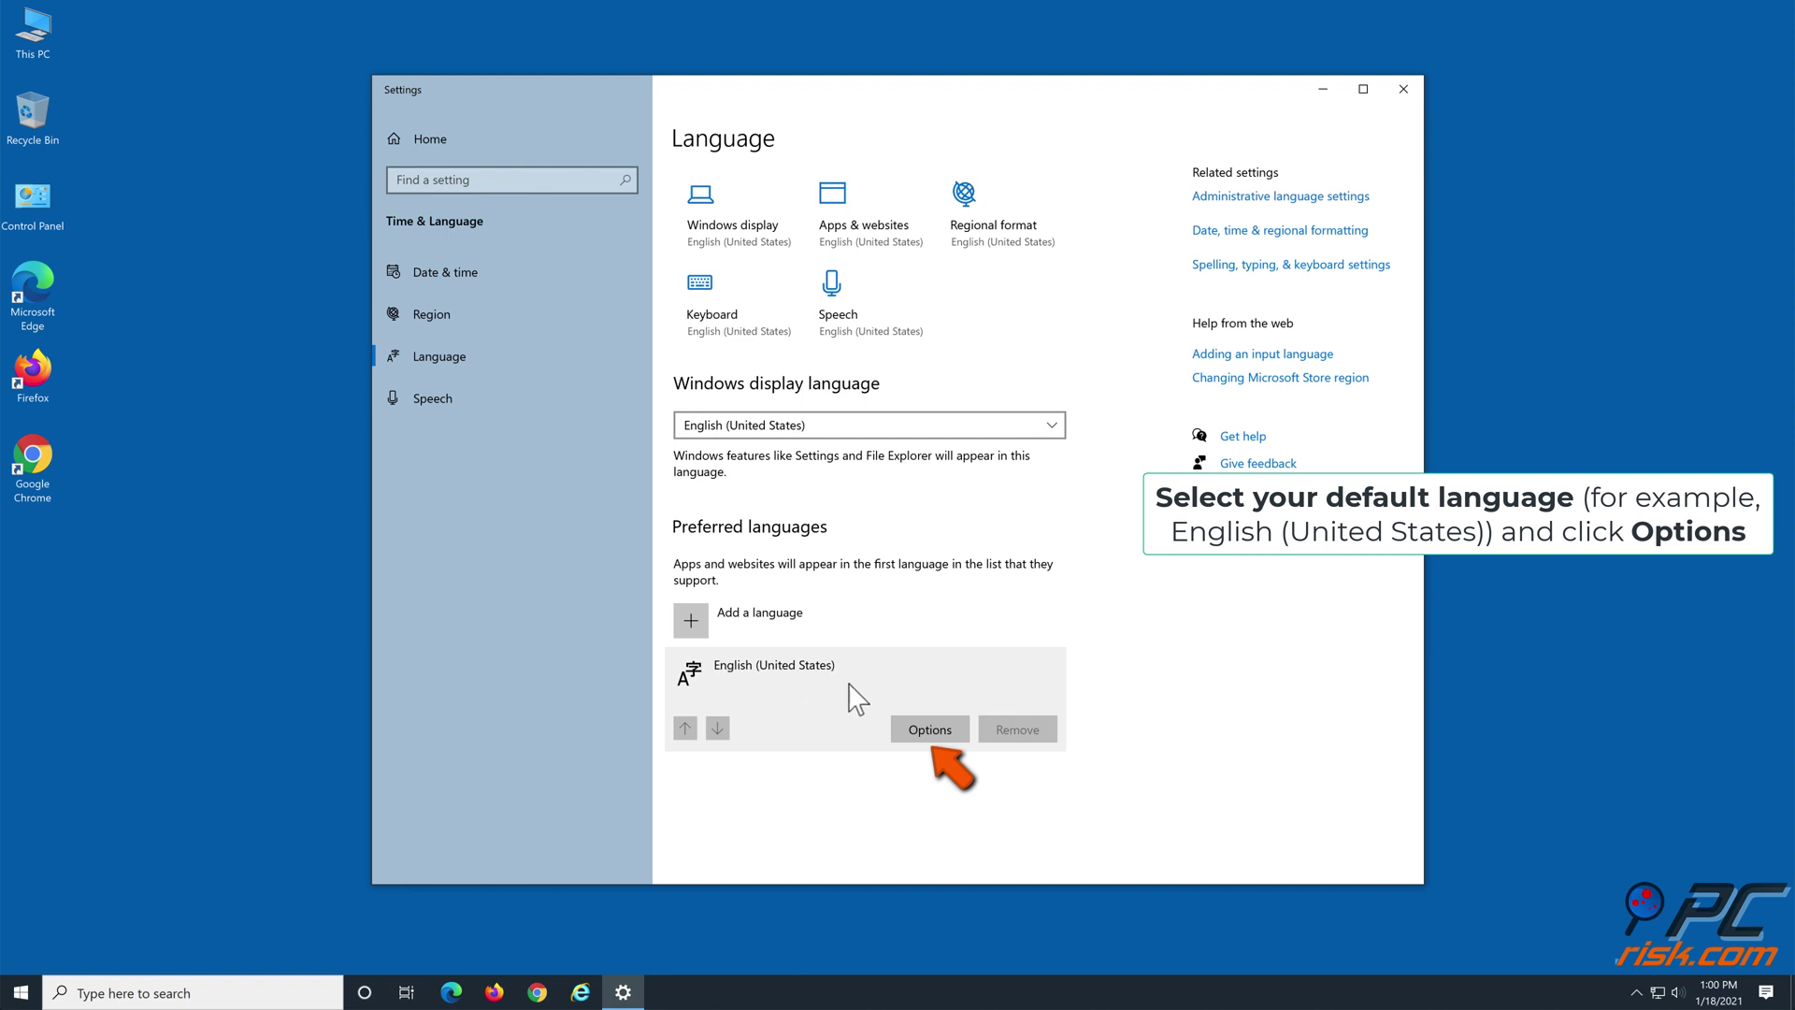
click(923, 737)
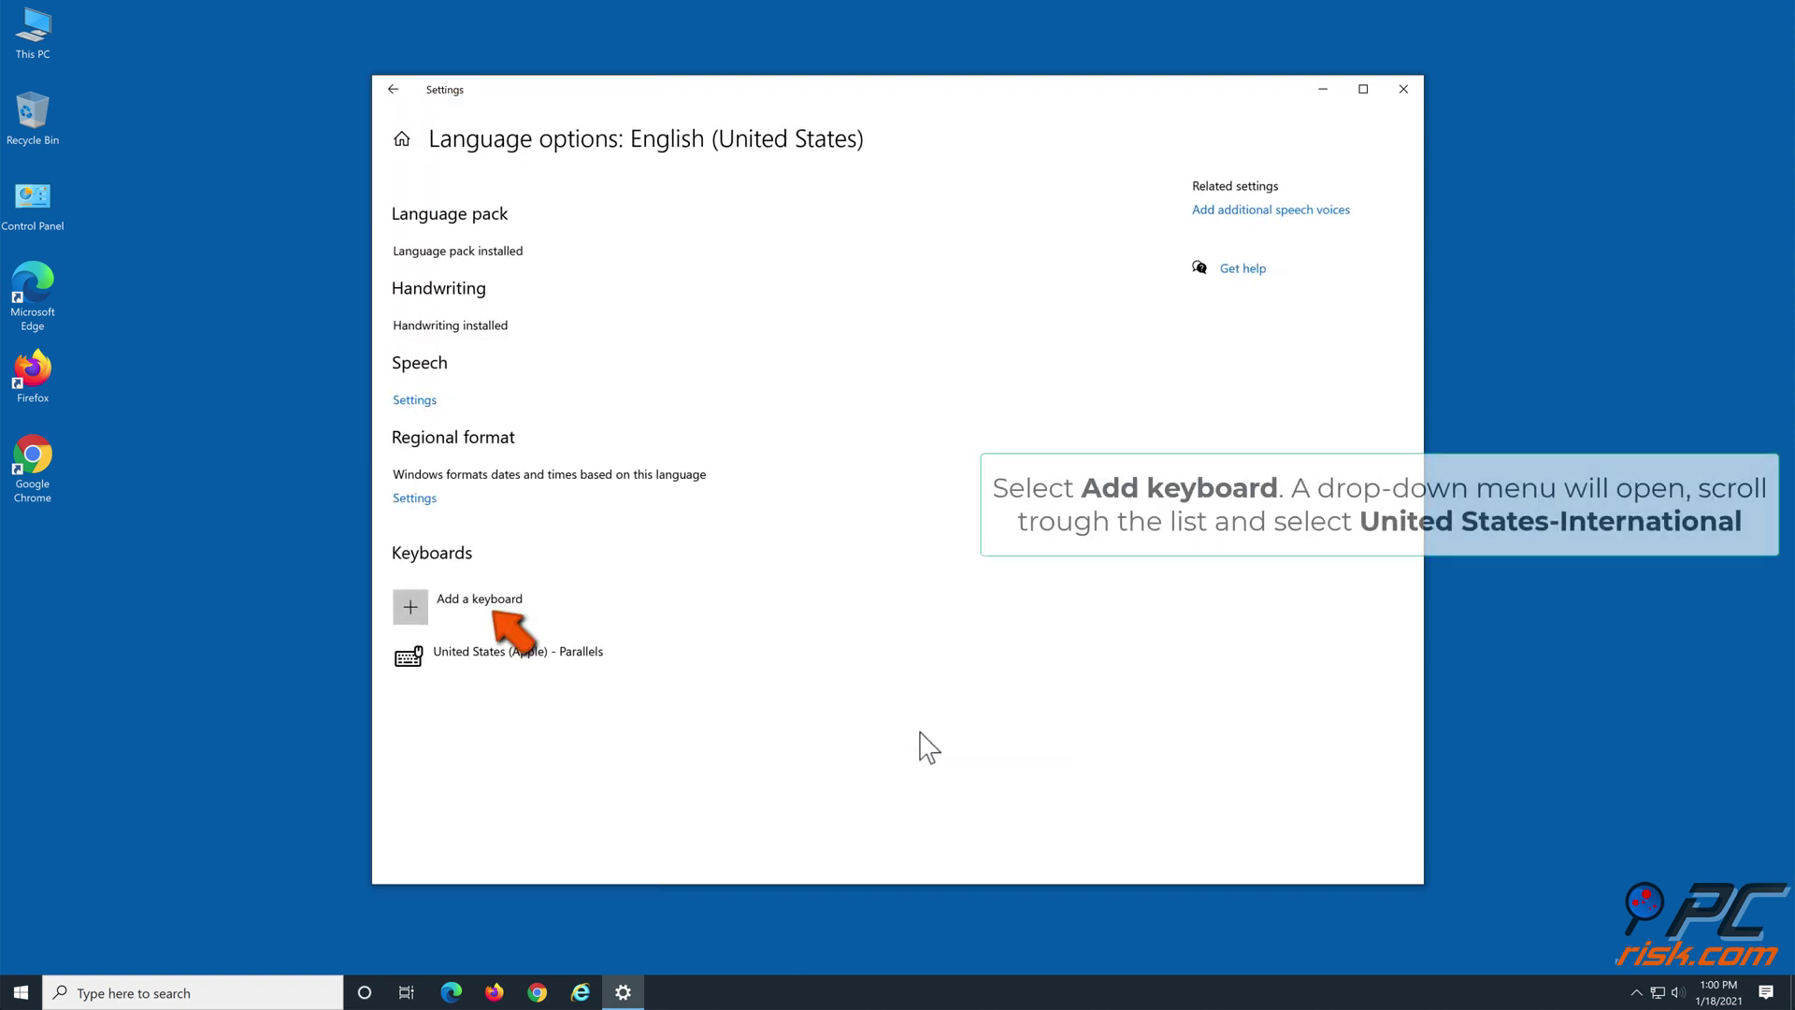
click(493, 604)
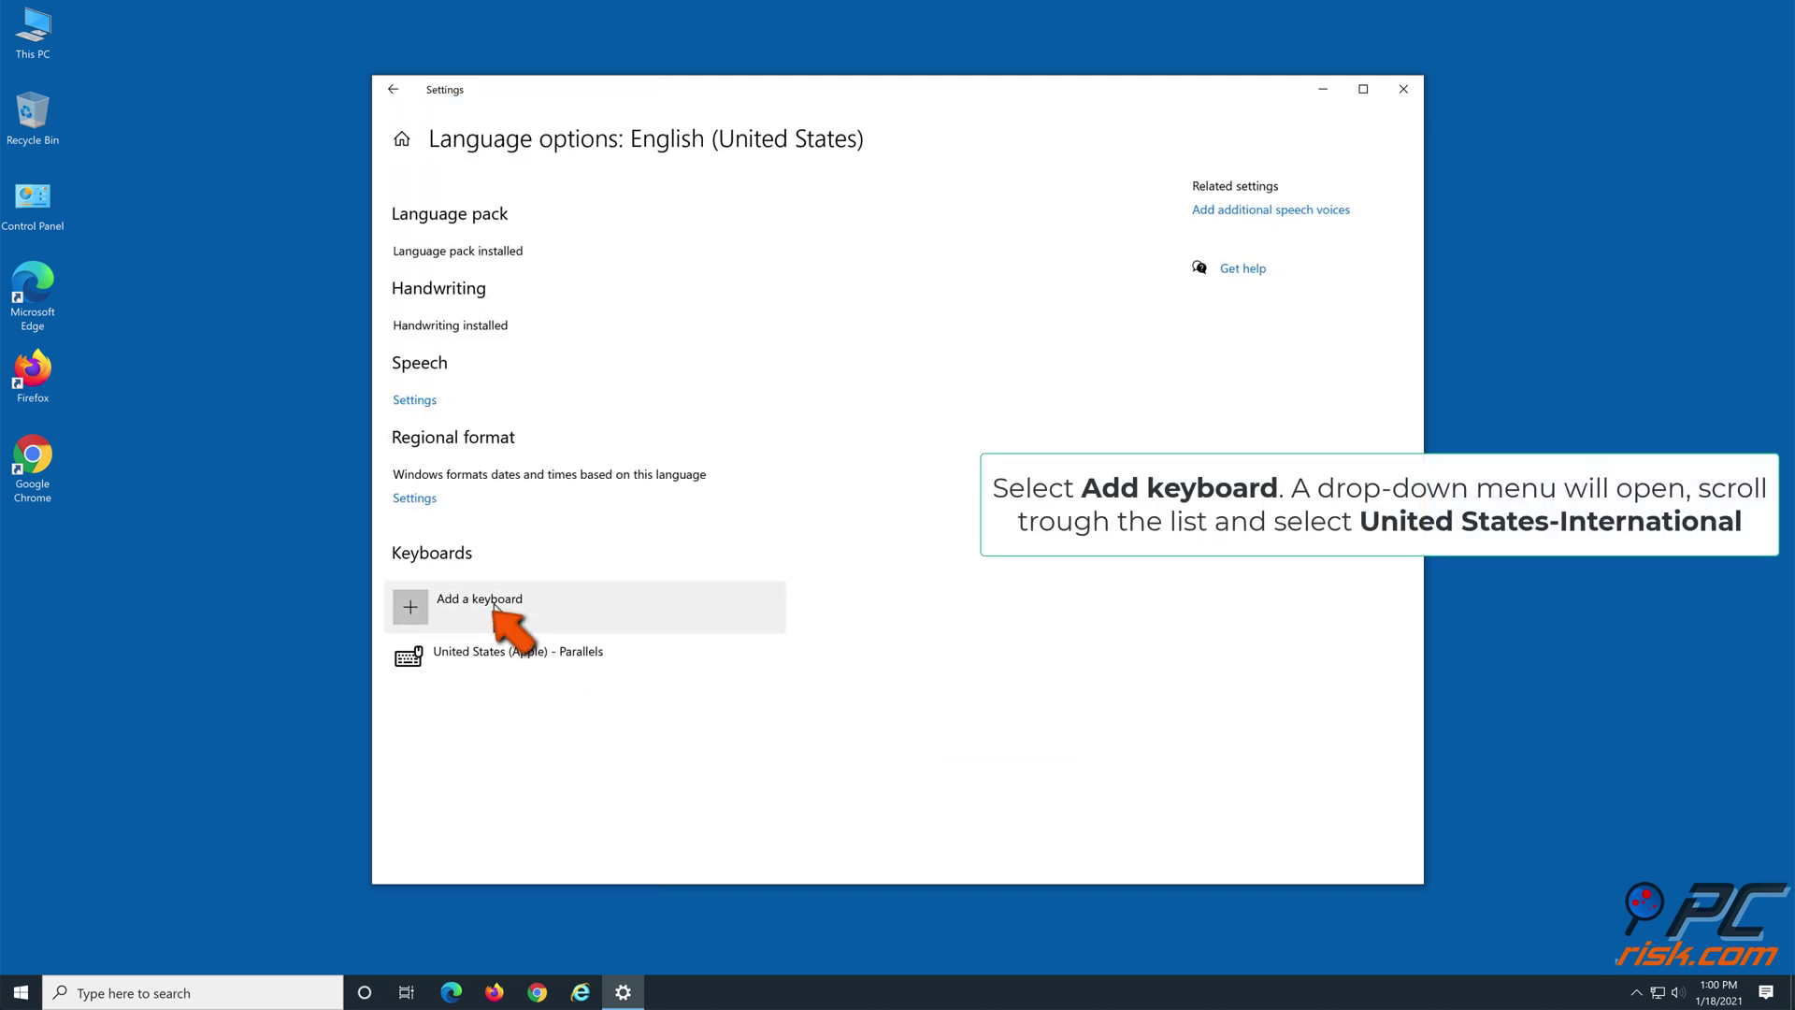
scroll(523, 442, down, 4)
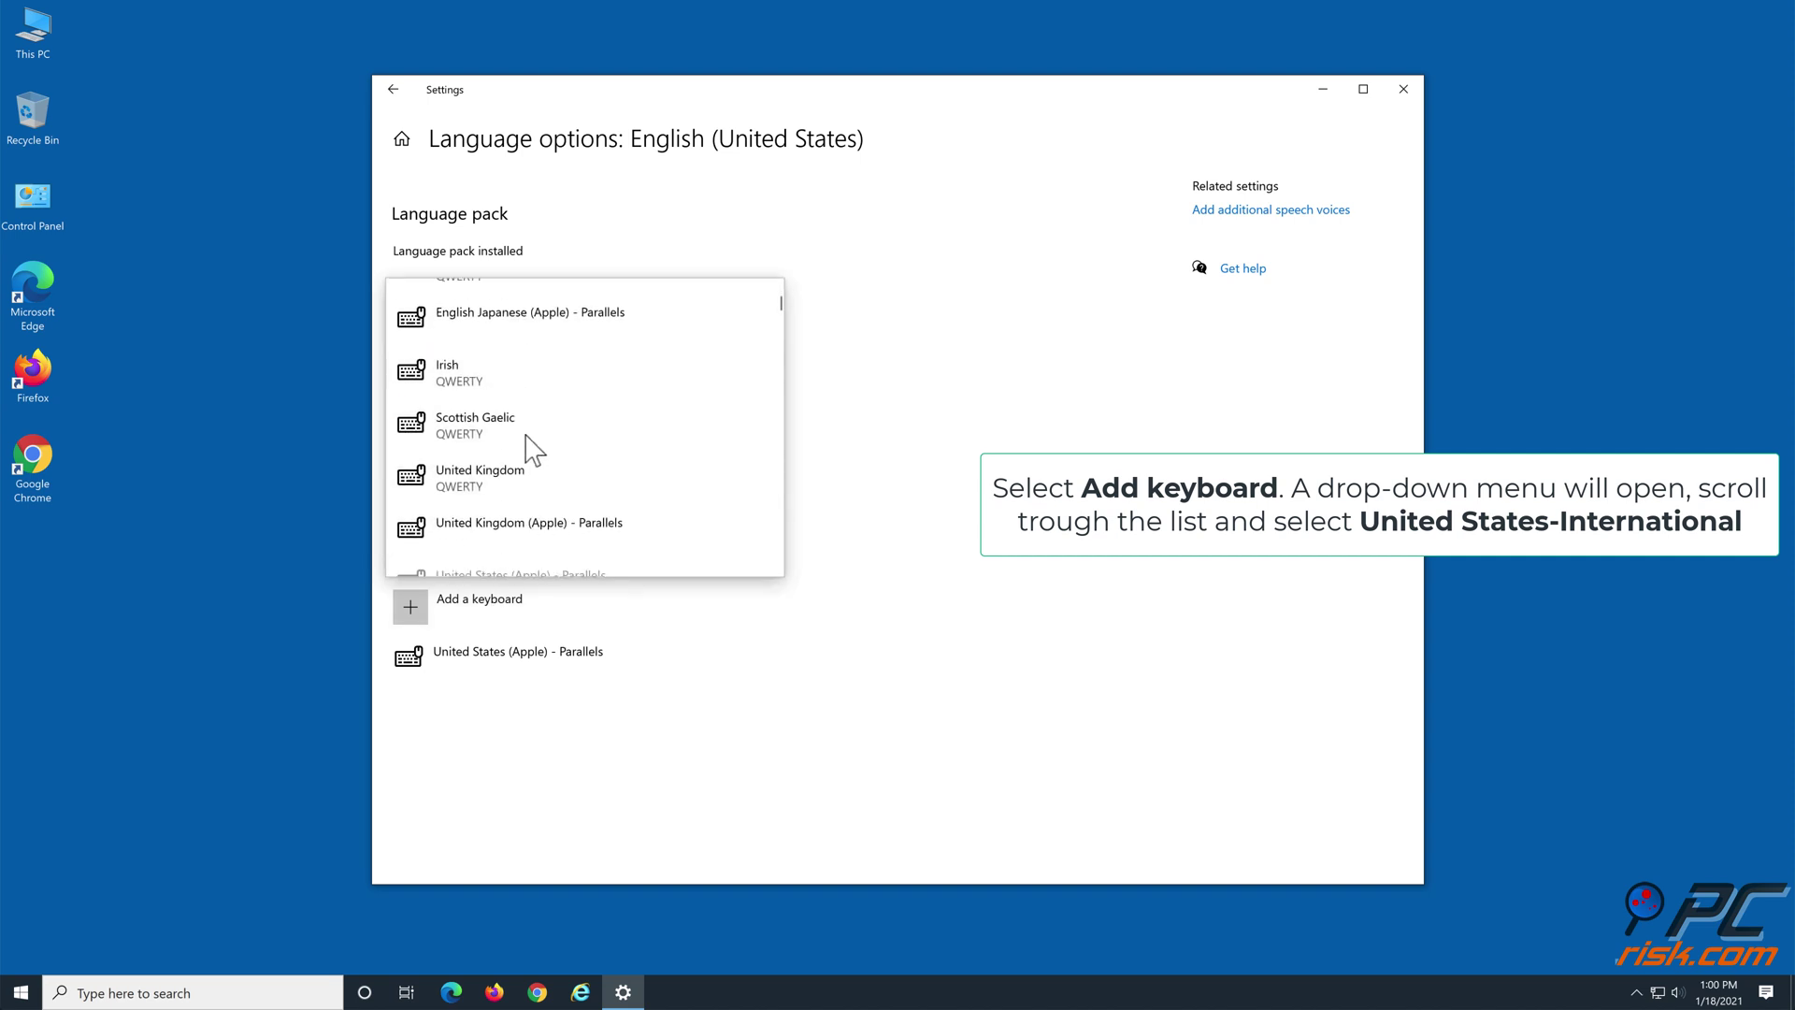
scroll(533, 449, down, 4)
scroll(533, 449, down, 3)
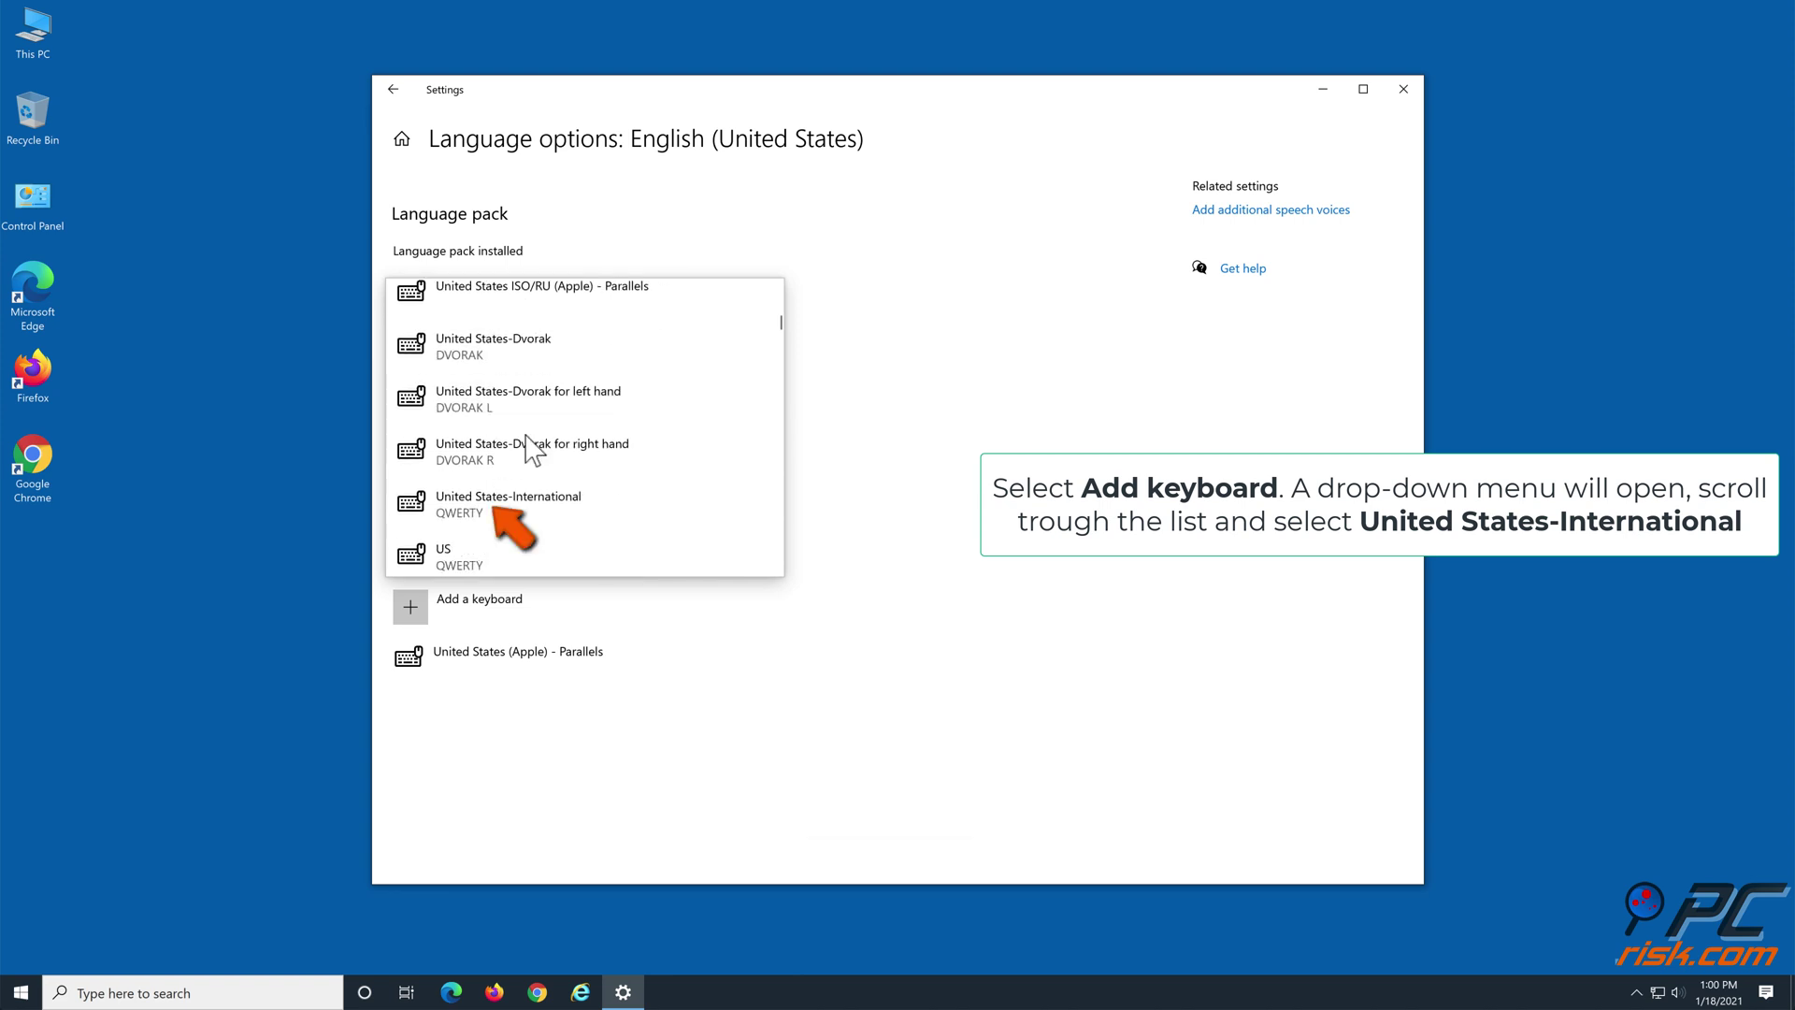
click(537, 505)
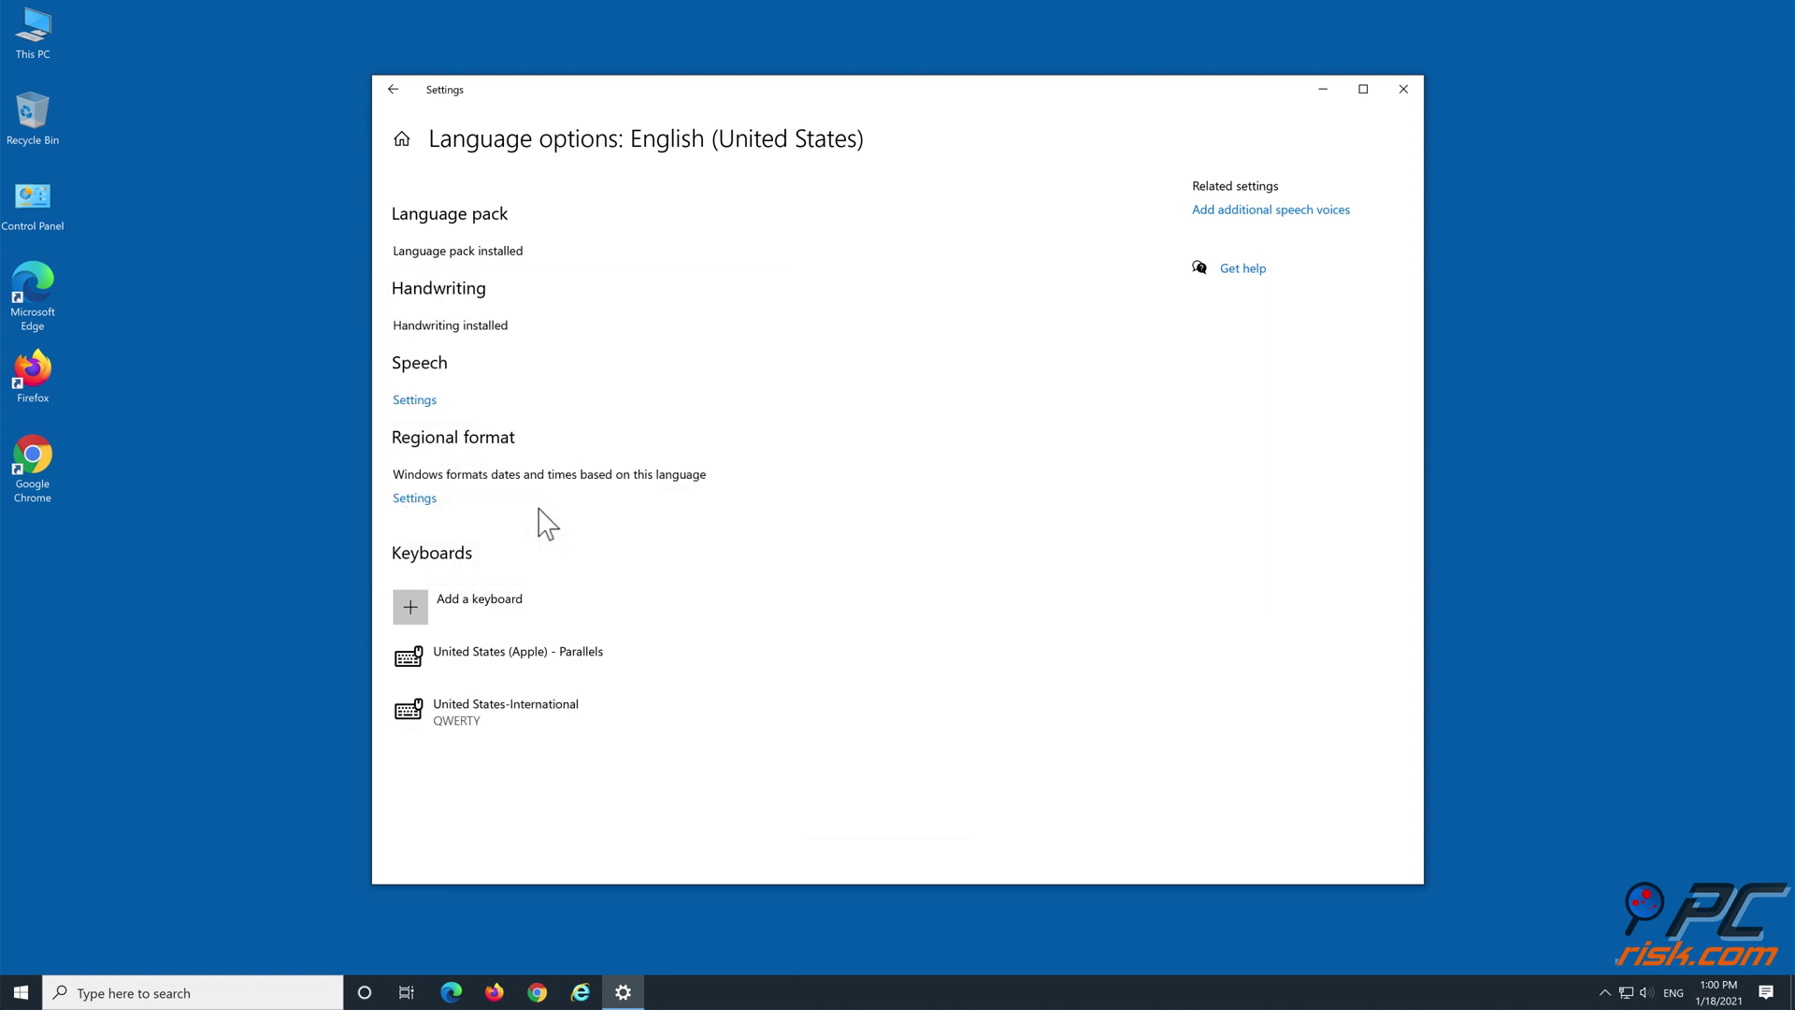
click(1404, 91)
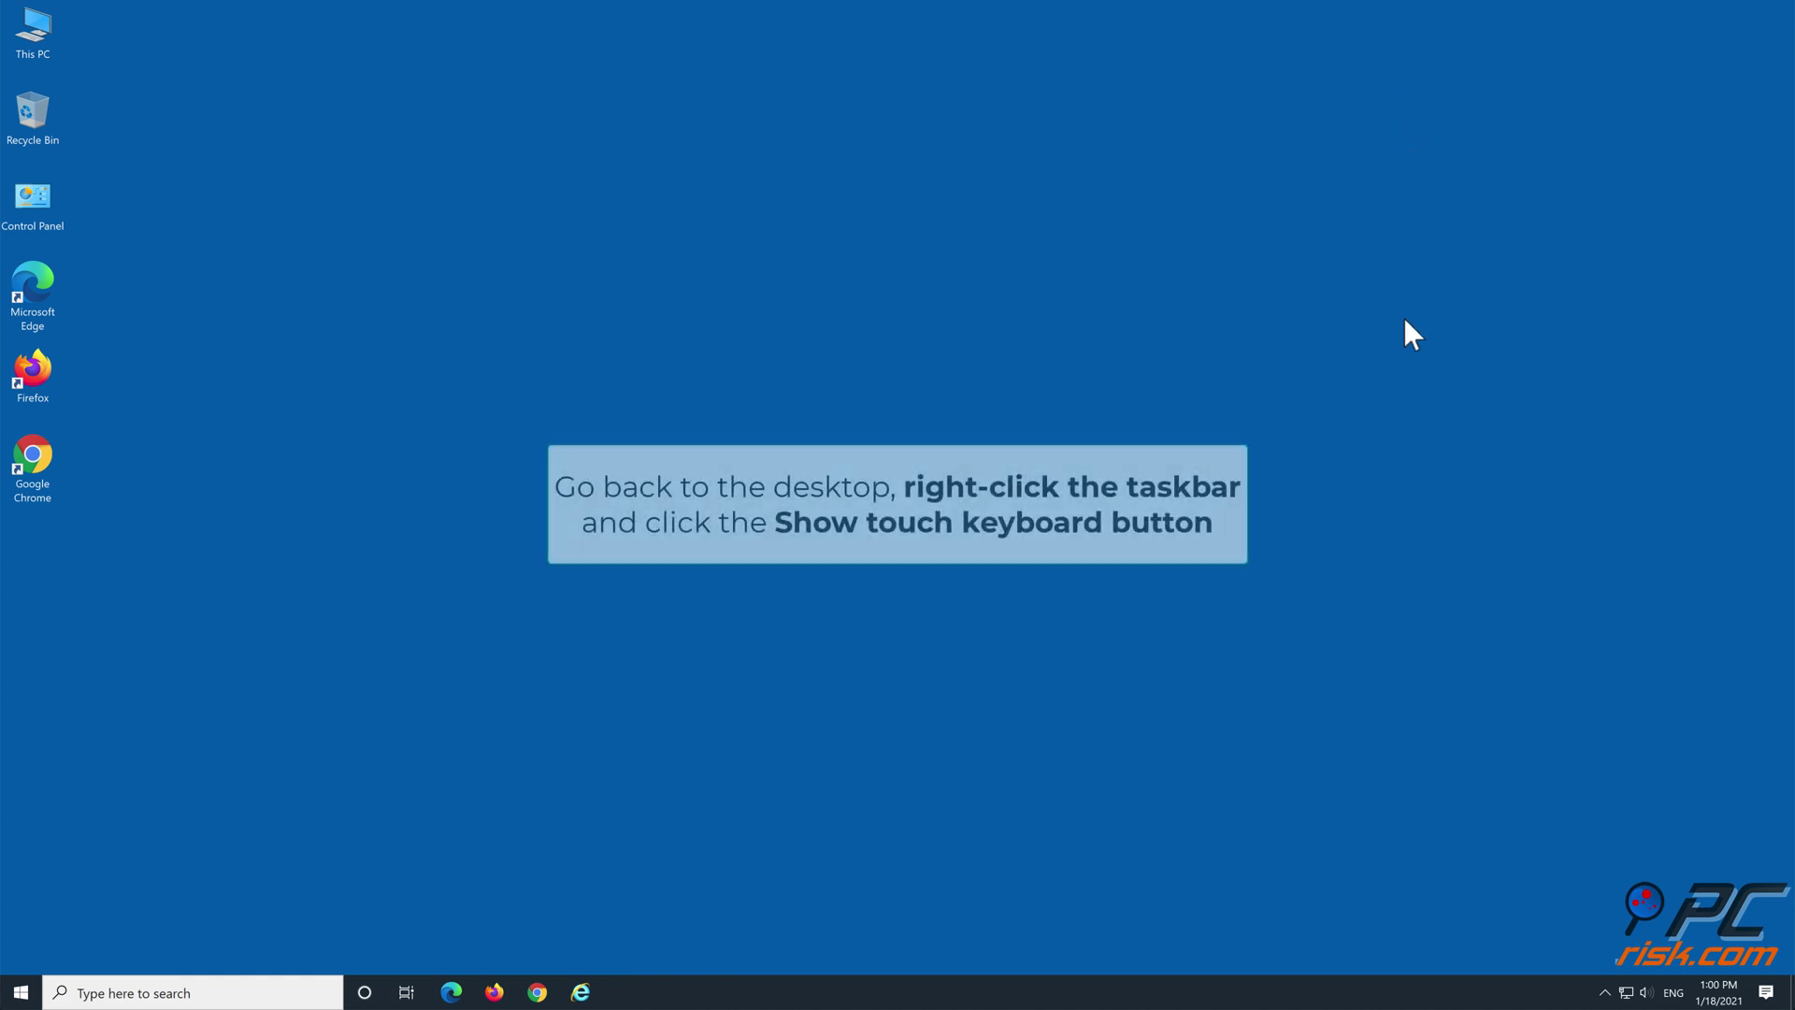
Turn on the taskbar's touch keyboard button and bring up the touch keyboard.
right_click(1477, 999)
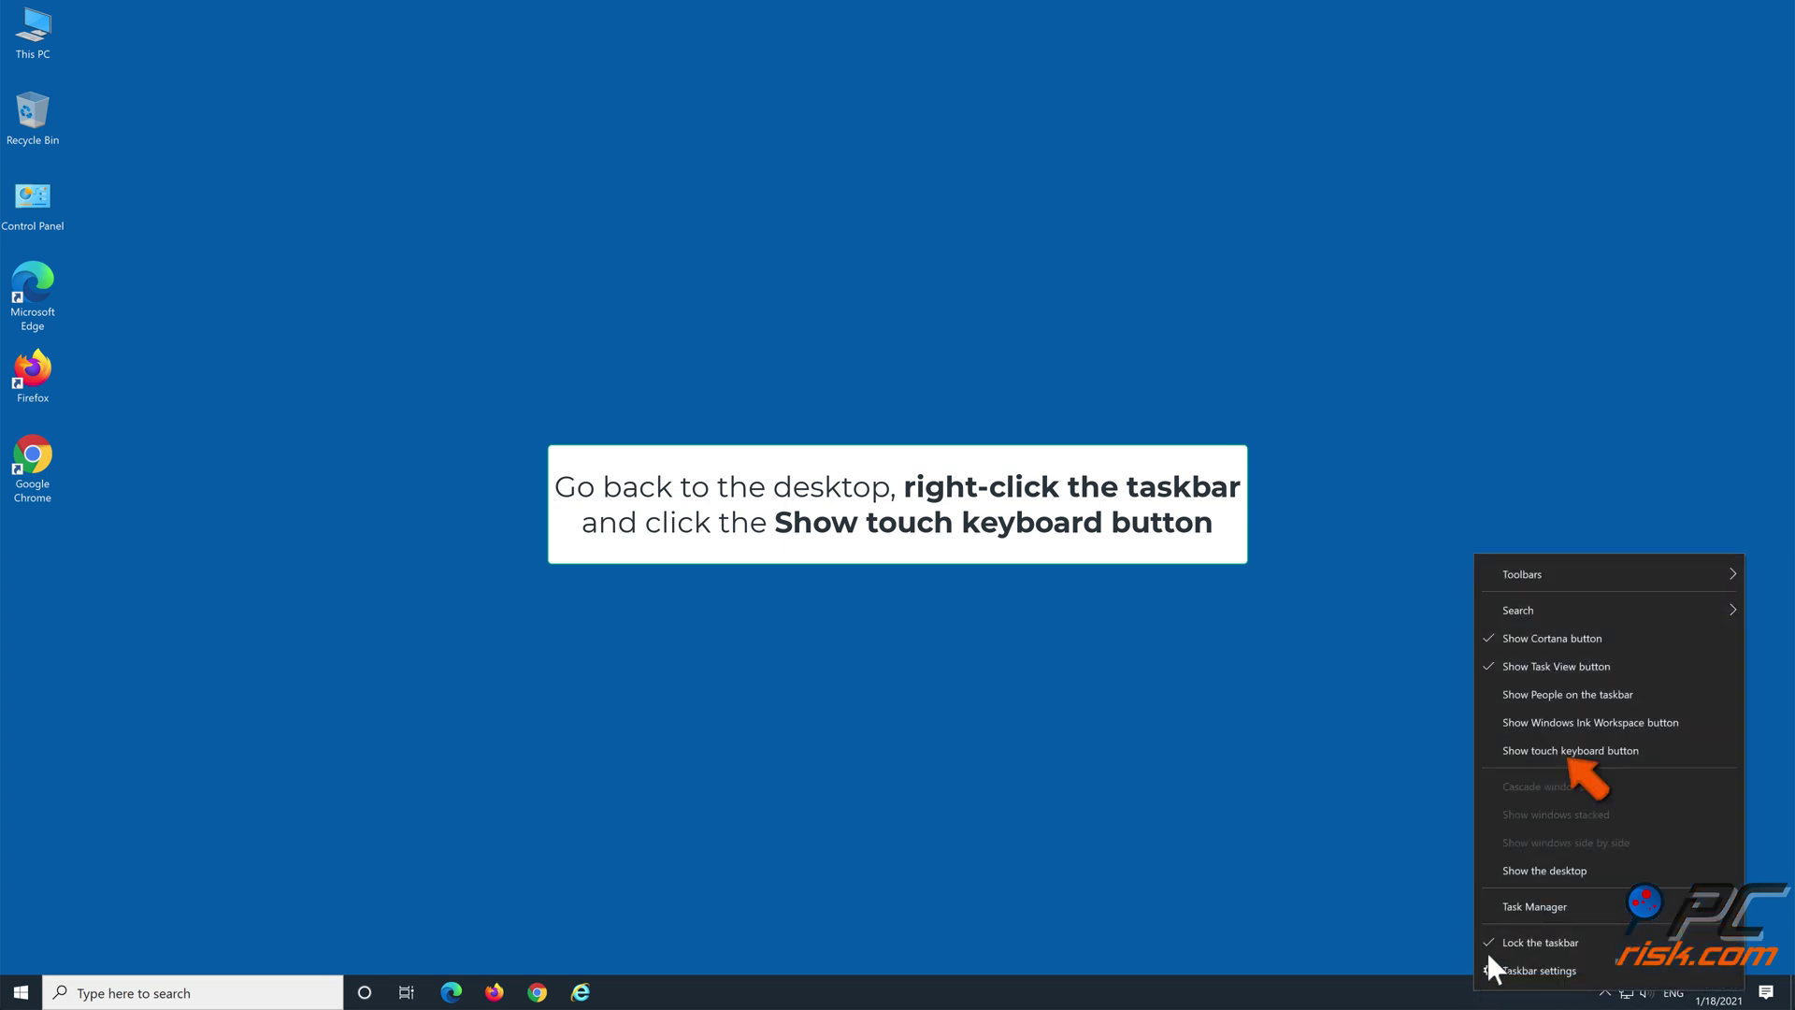
click(1516, 756)
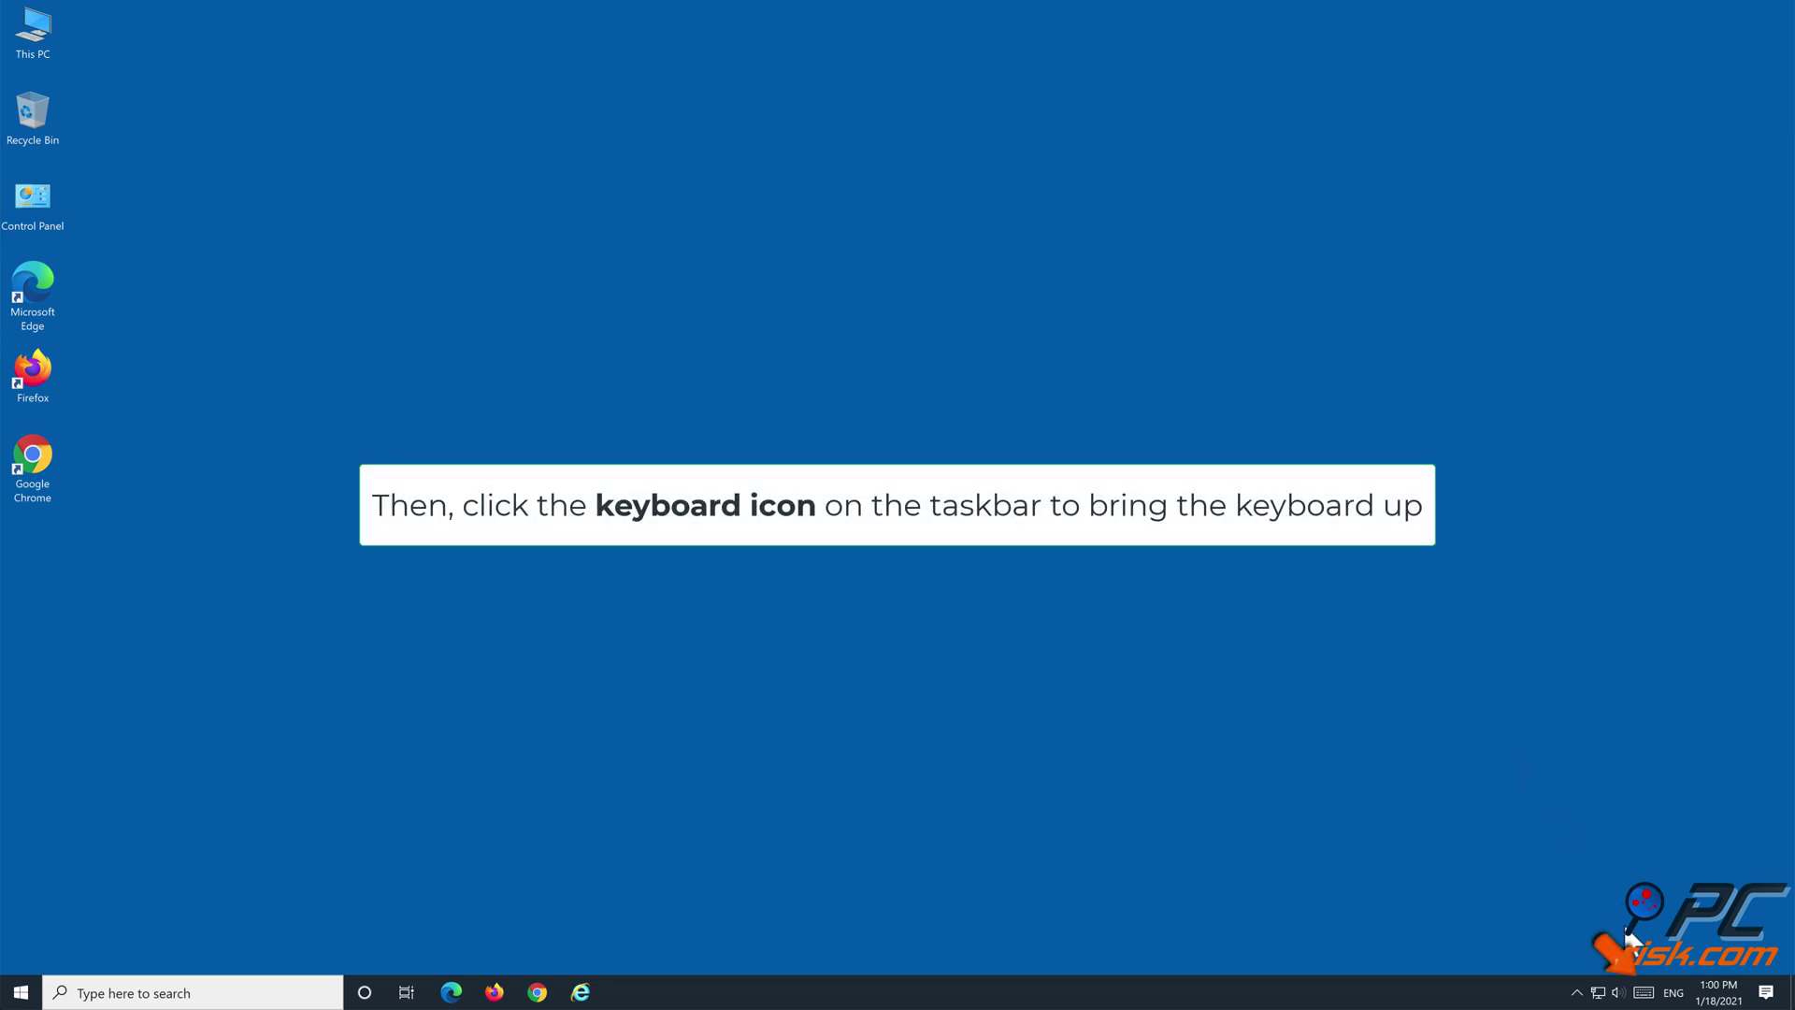
click(1645, 995)
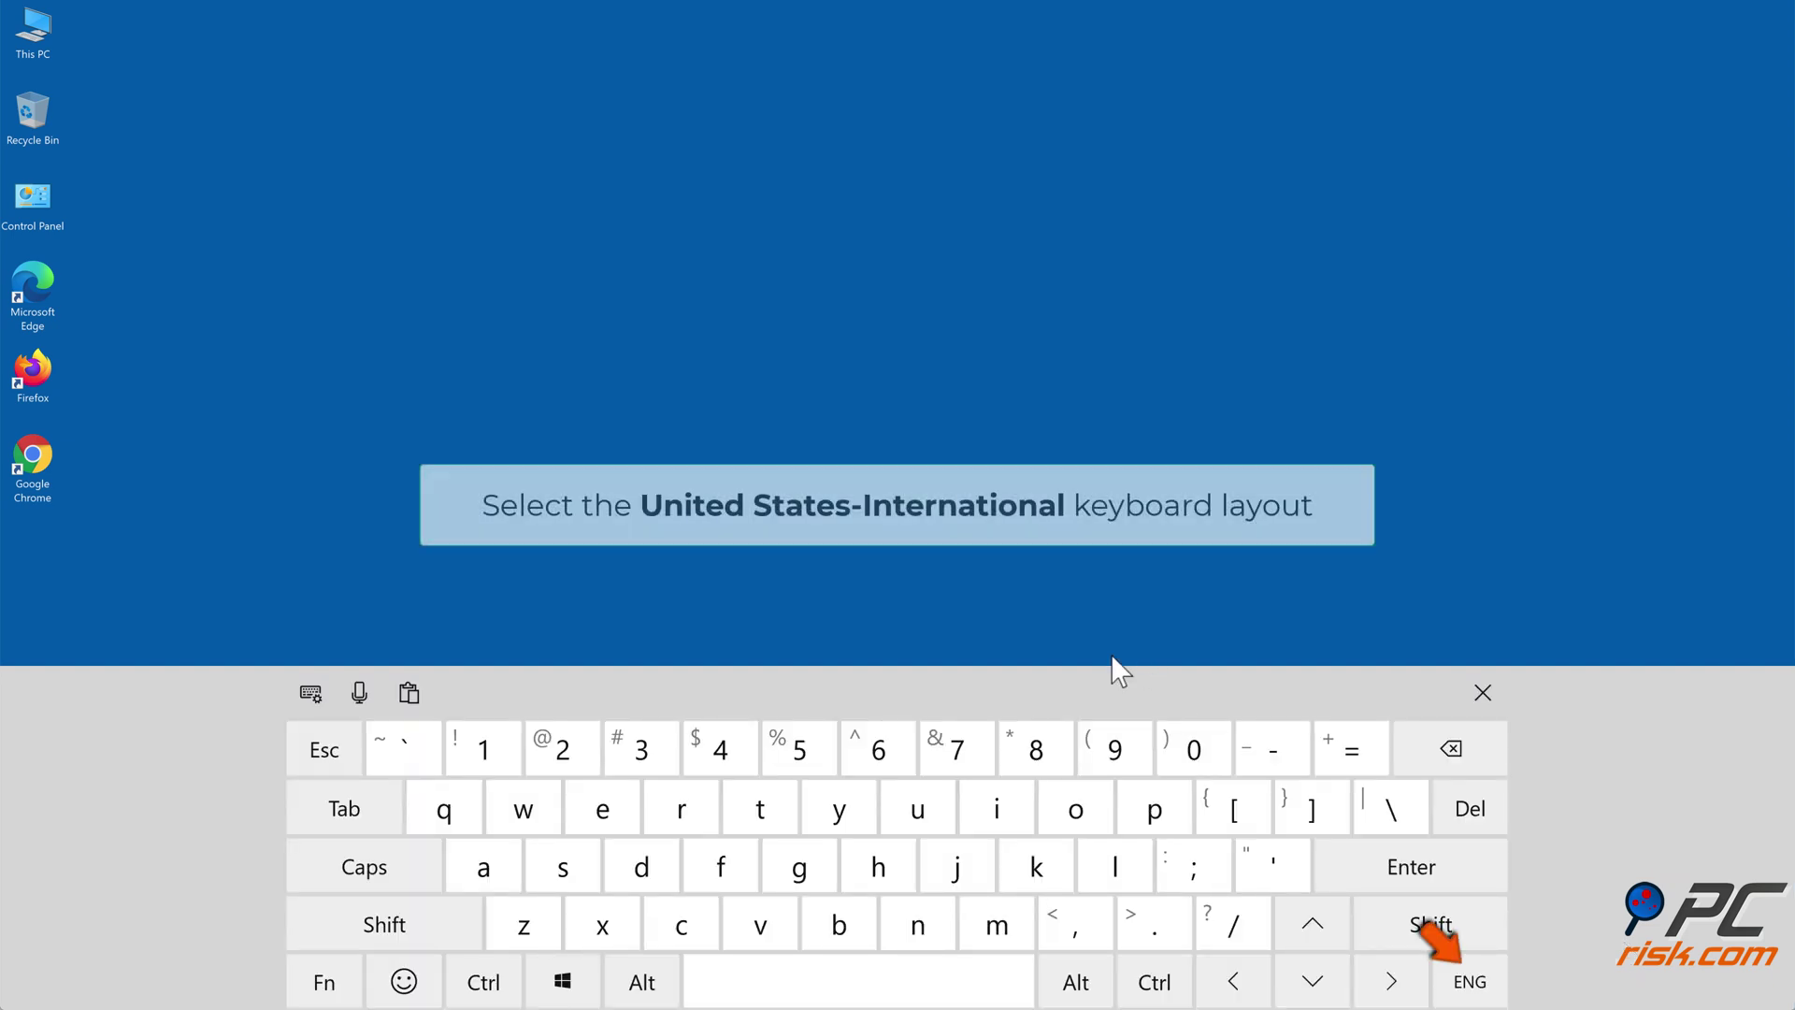
Switch the touch keyboard to United States-International, preview š and accented a variants, then close it.
click(1459, 982)
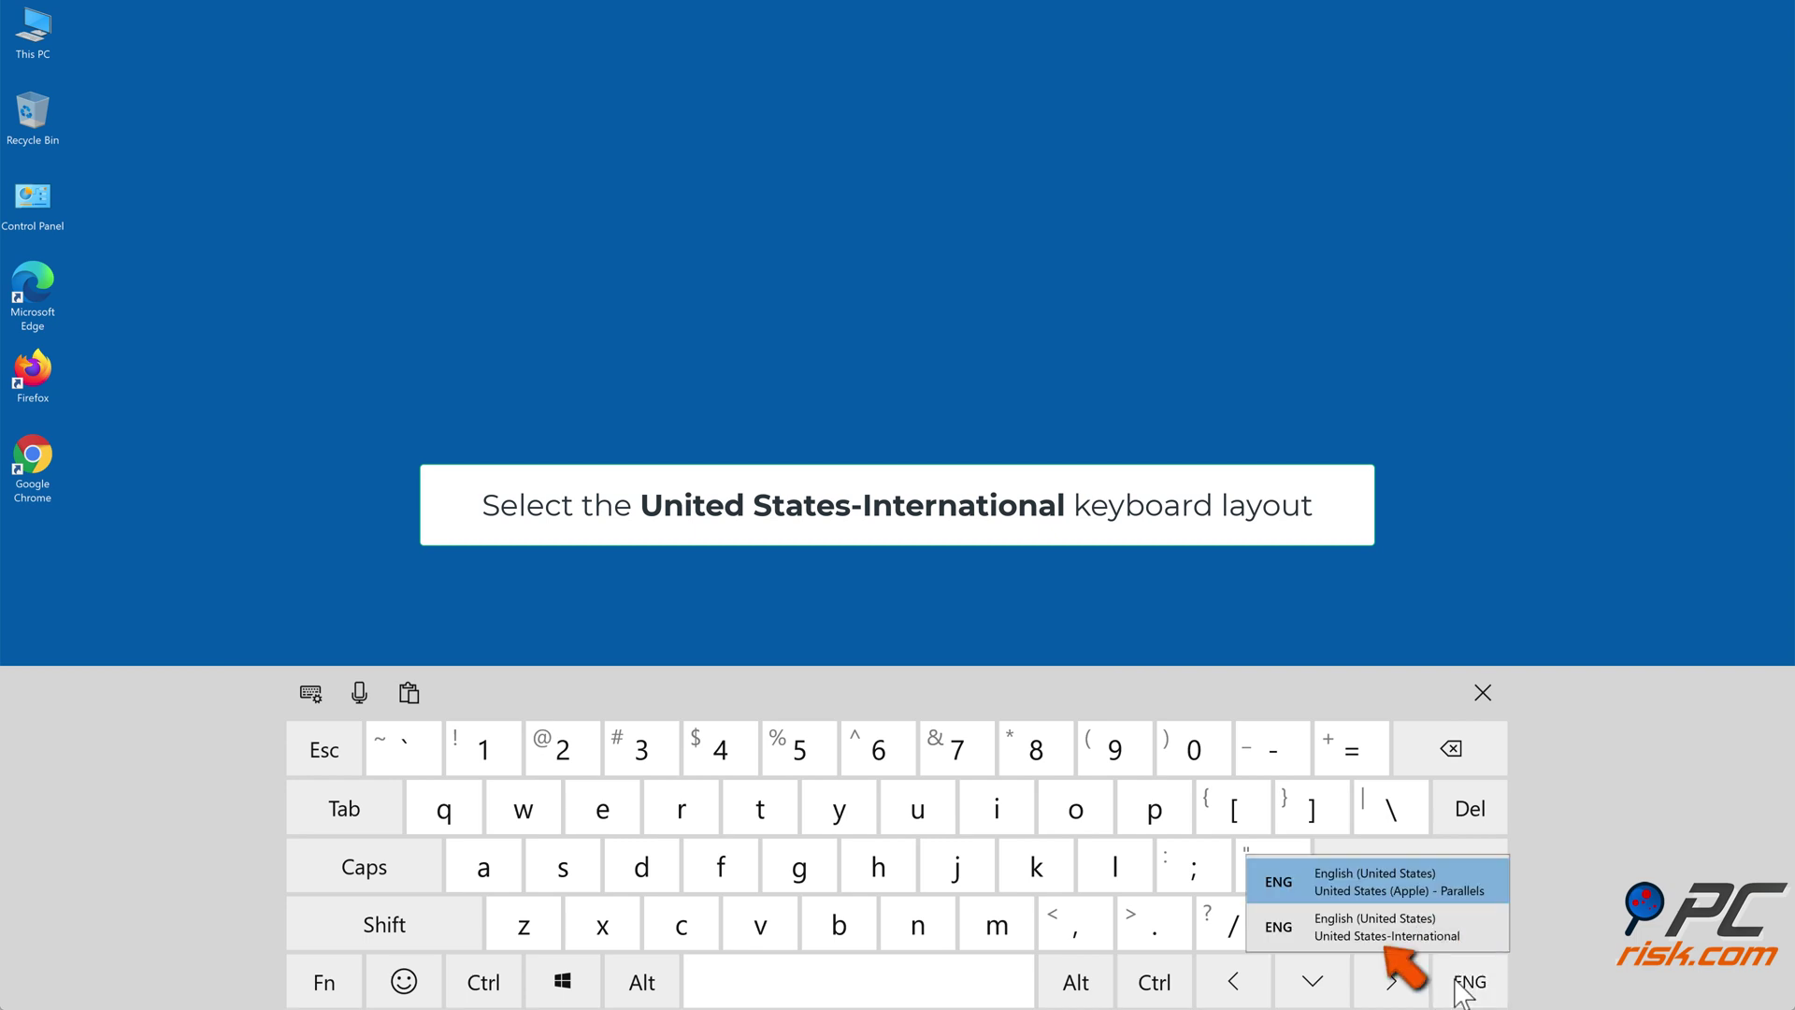
click(1467, 938)
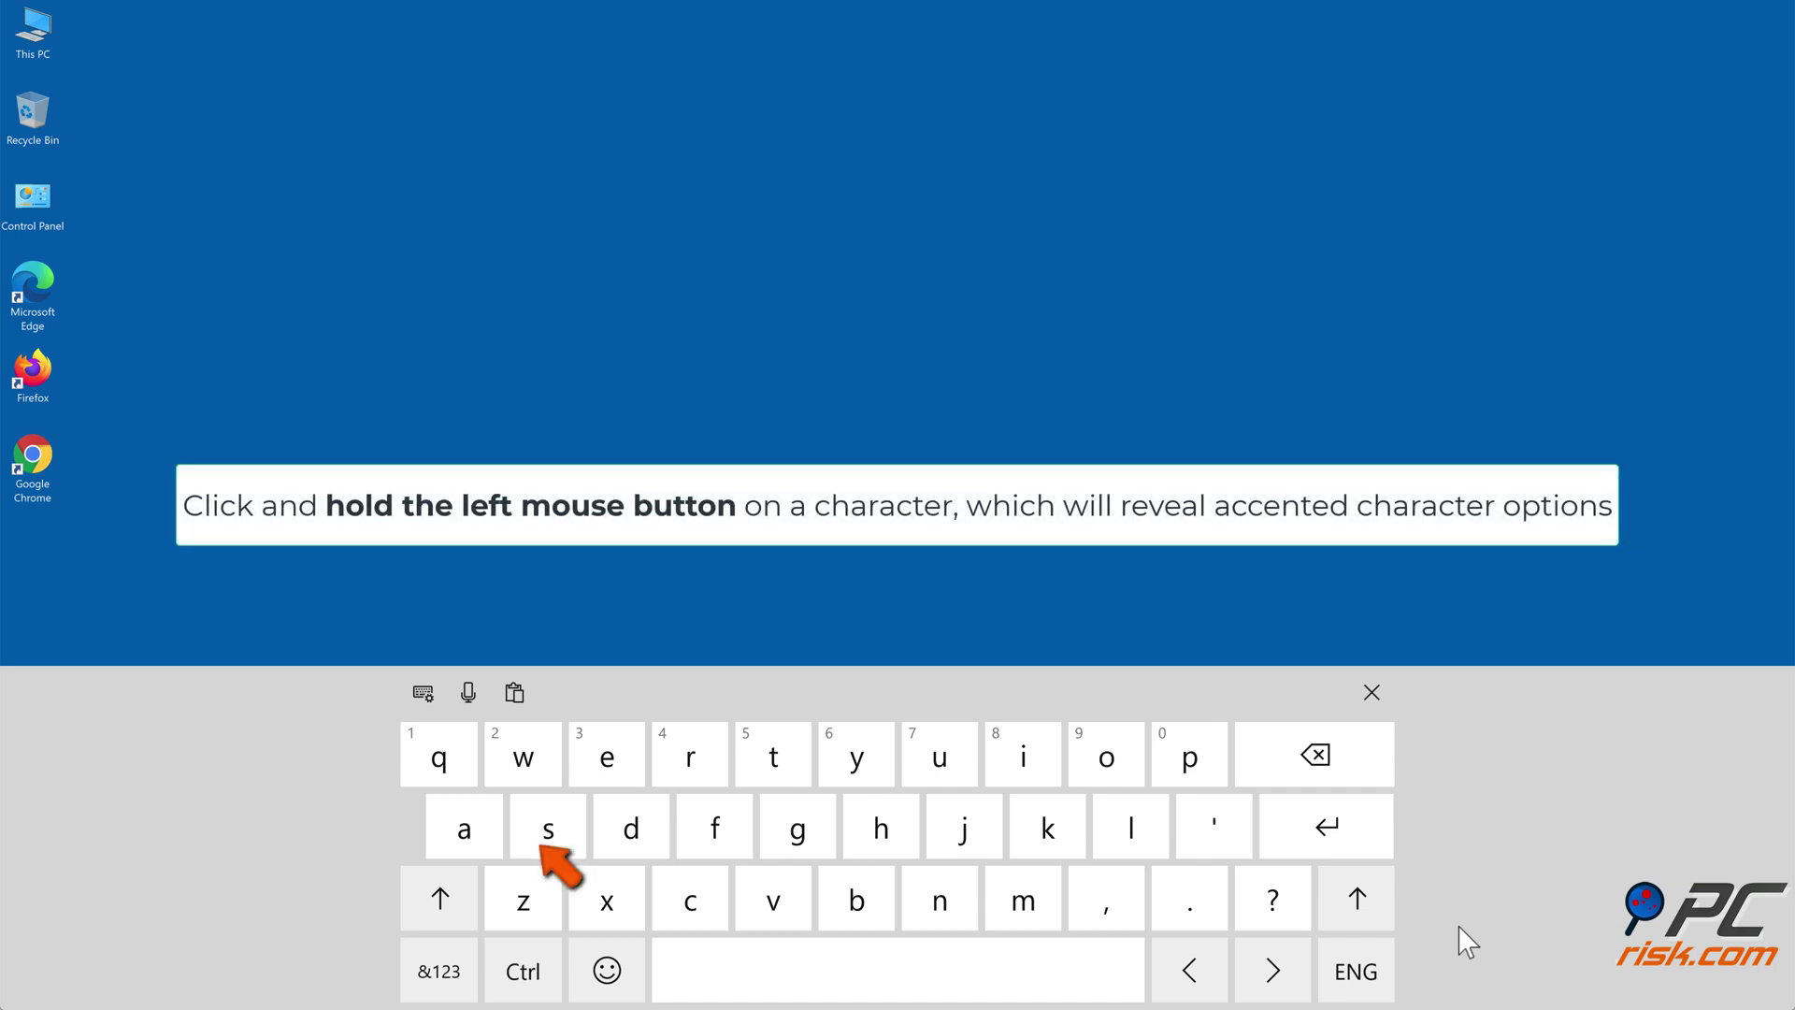
click(531, 841)
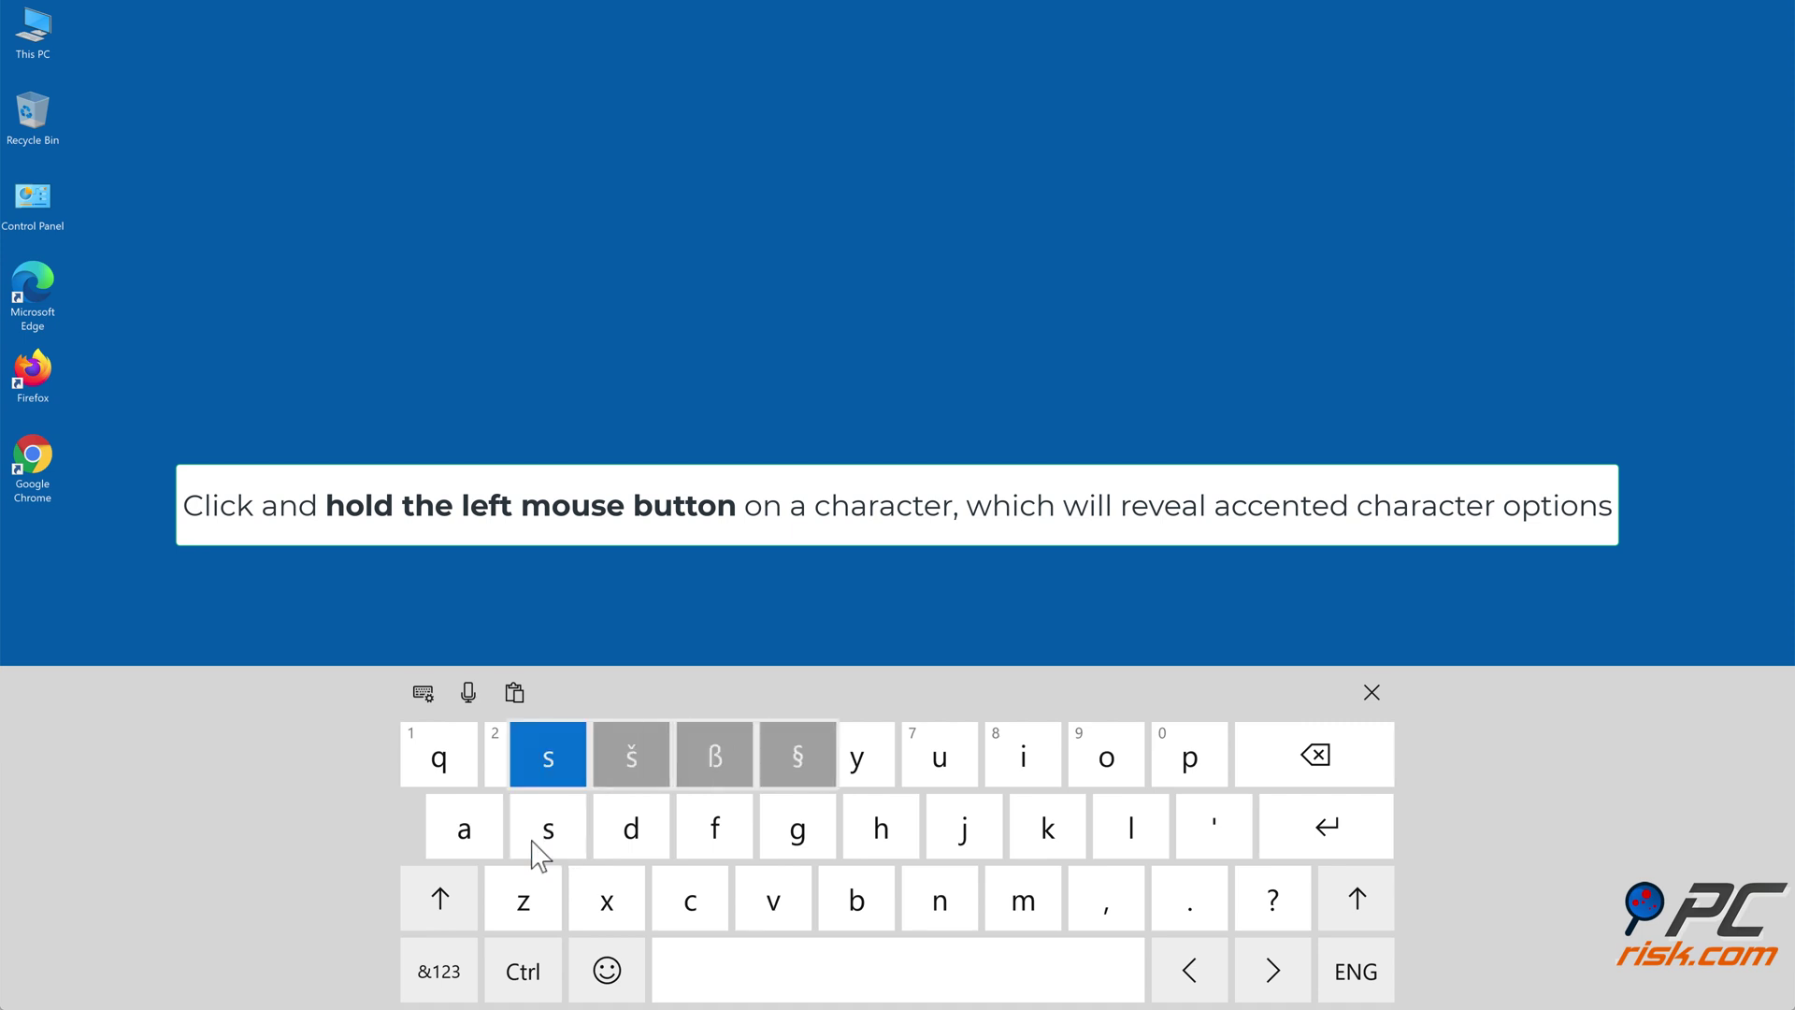
drag(532, 841, 622, 773)
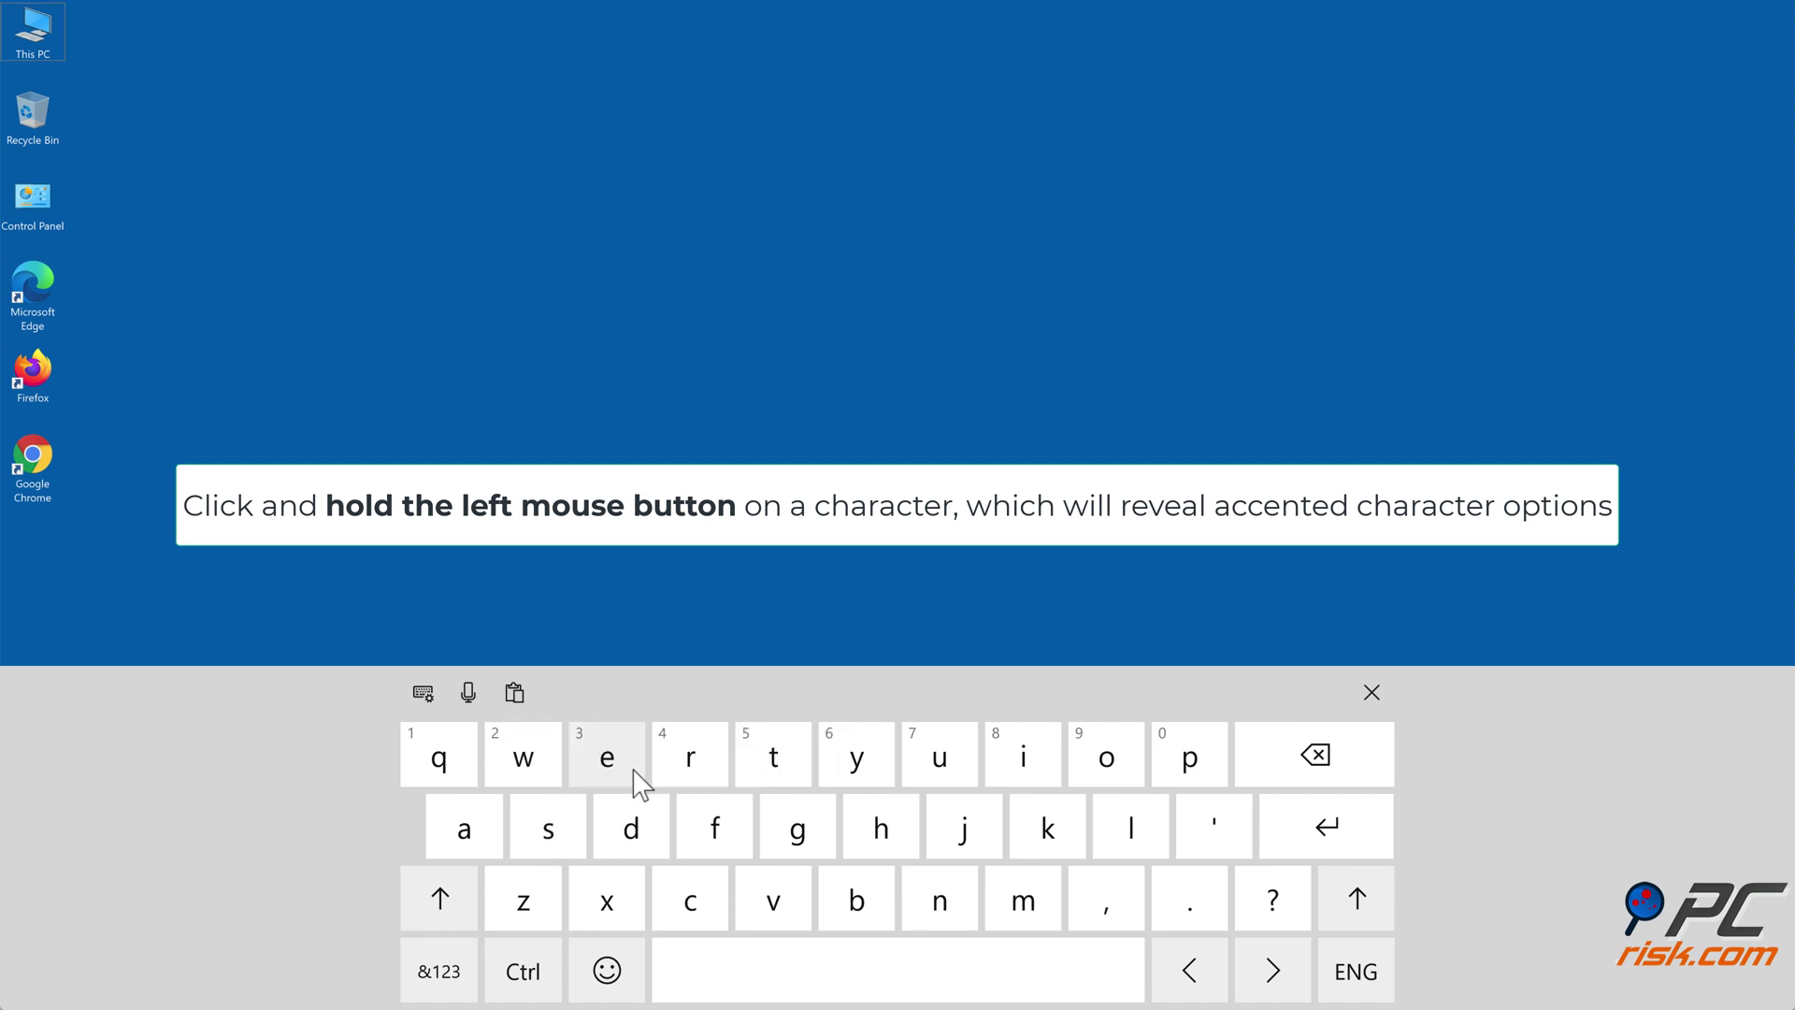
drag(489, 831, 939, 755)
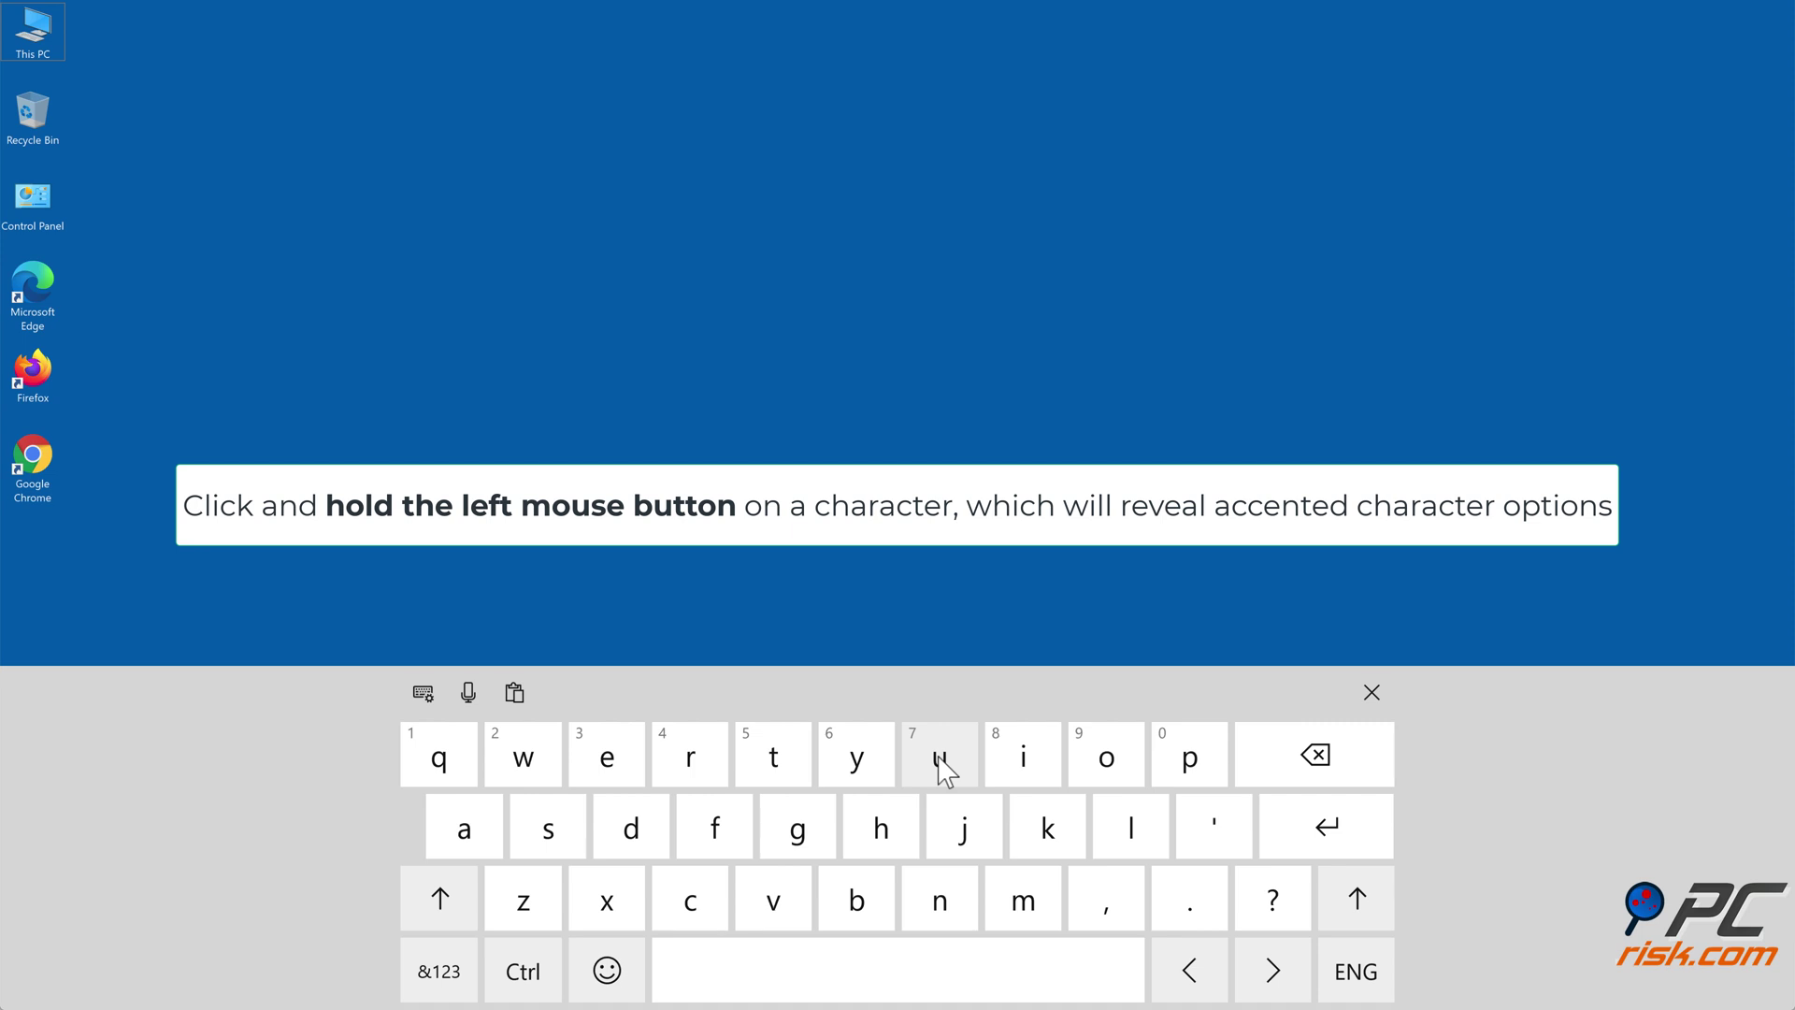
click(1371, 694)
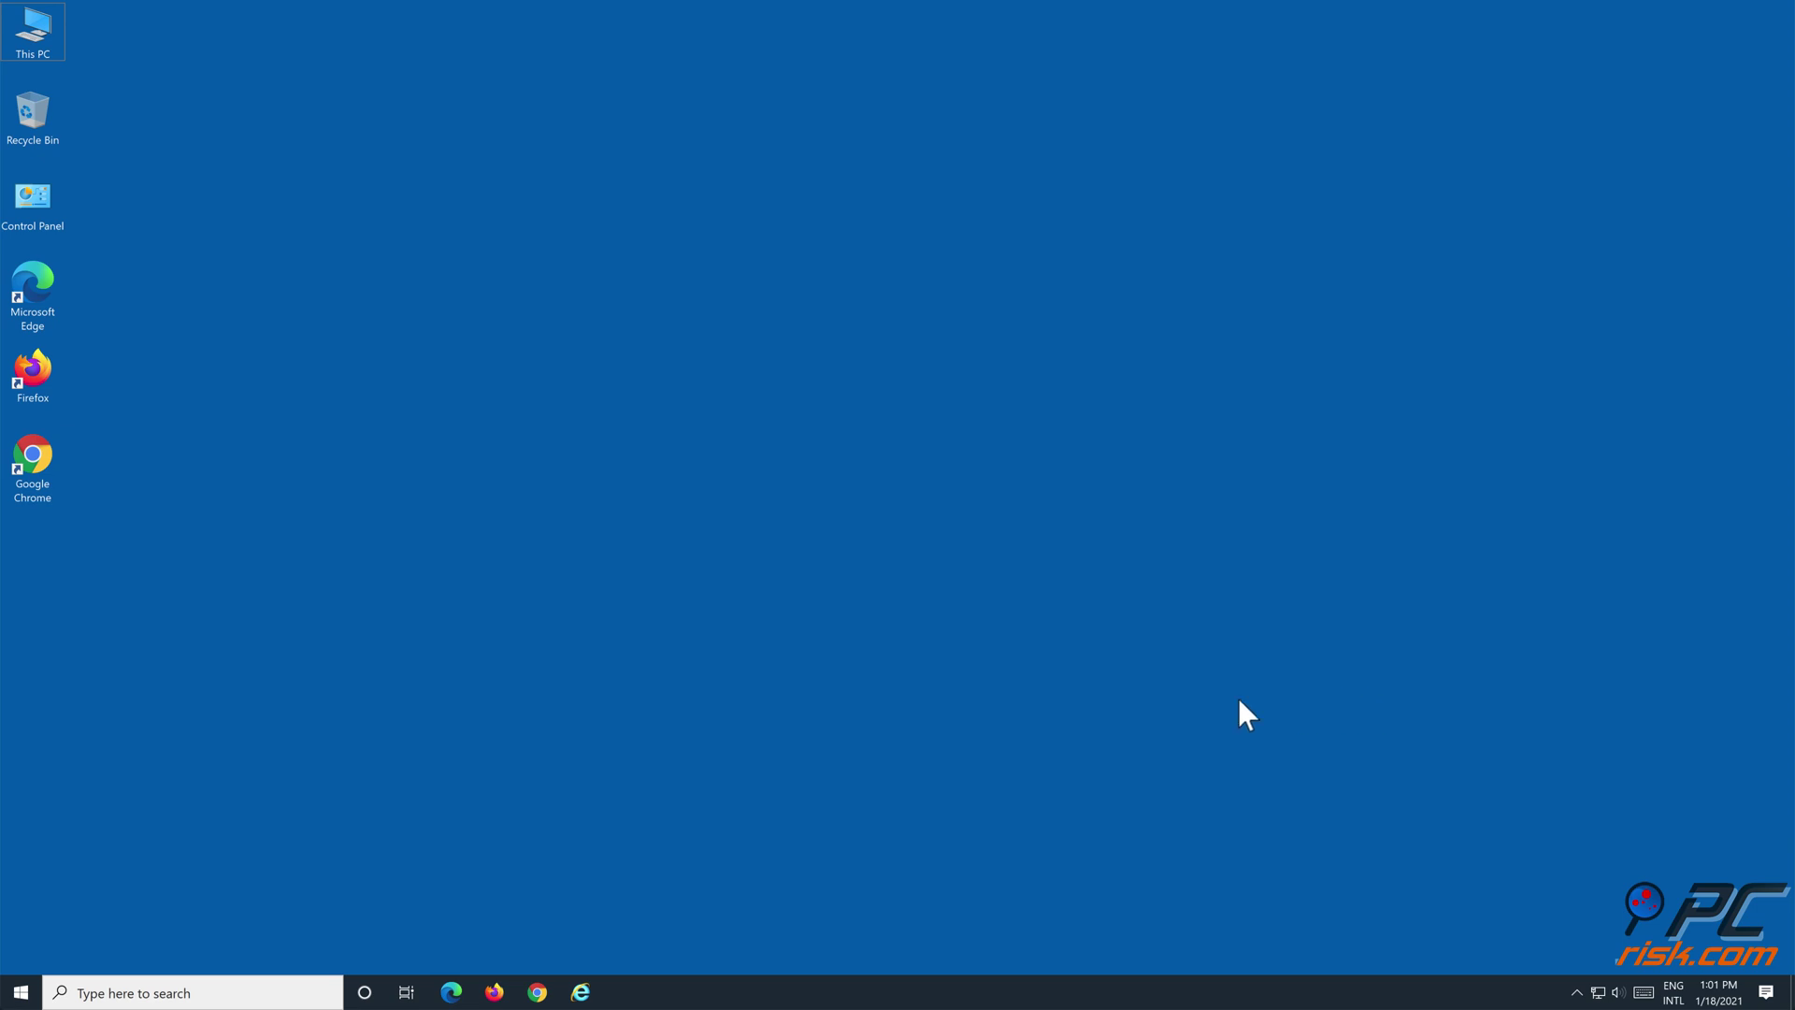
Launch WordPad with a new document by searching 'word'.
click(187, 991)
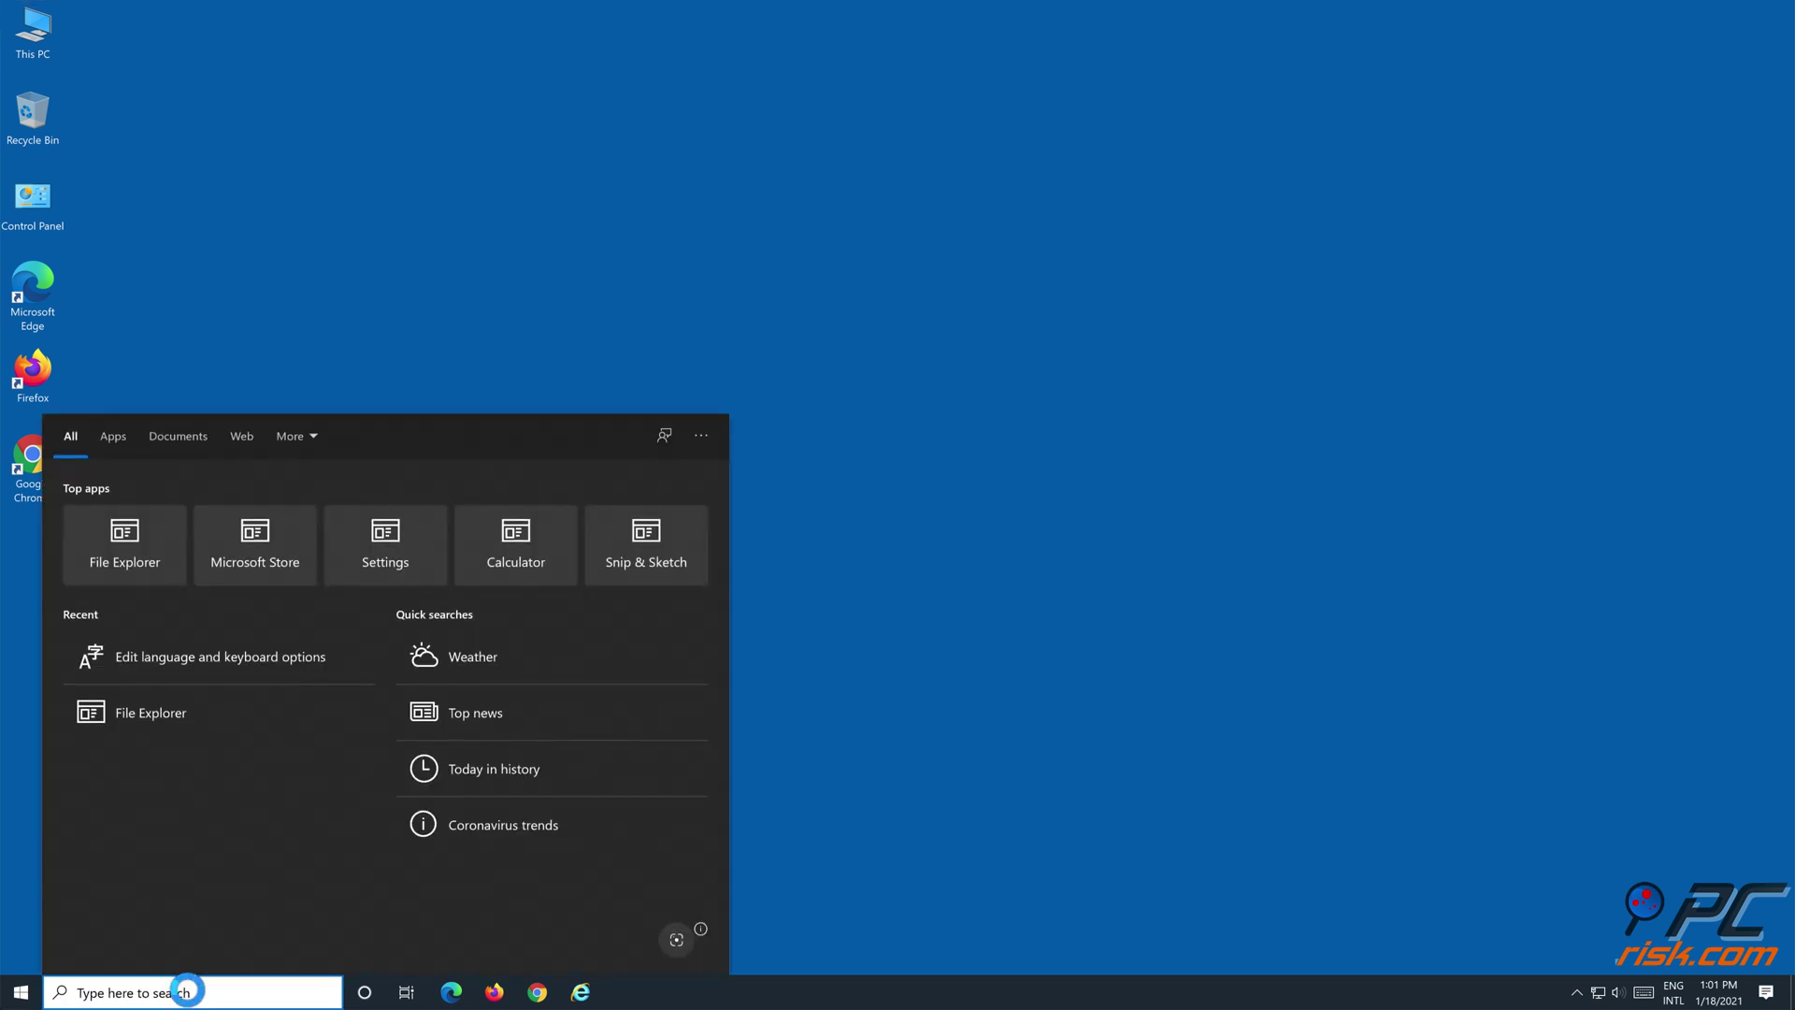
text(word)
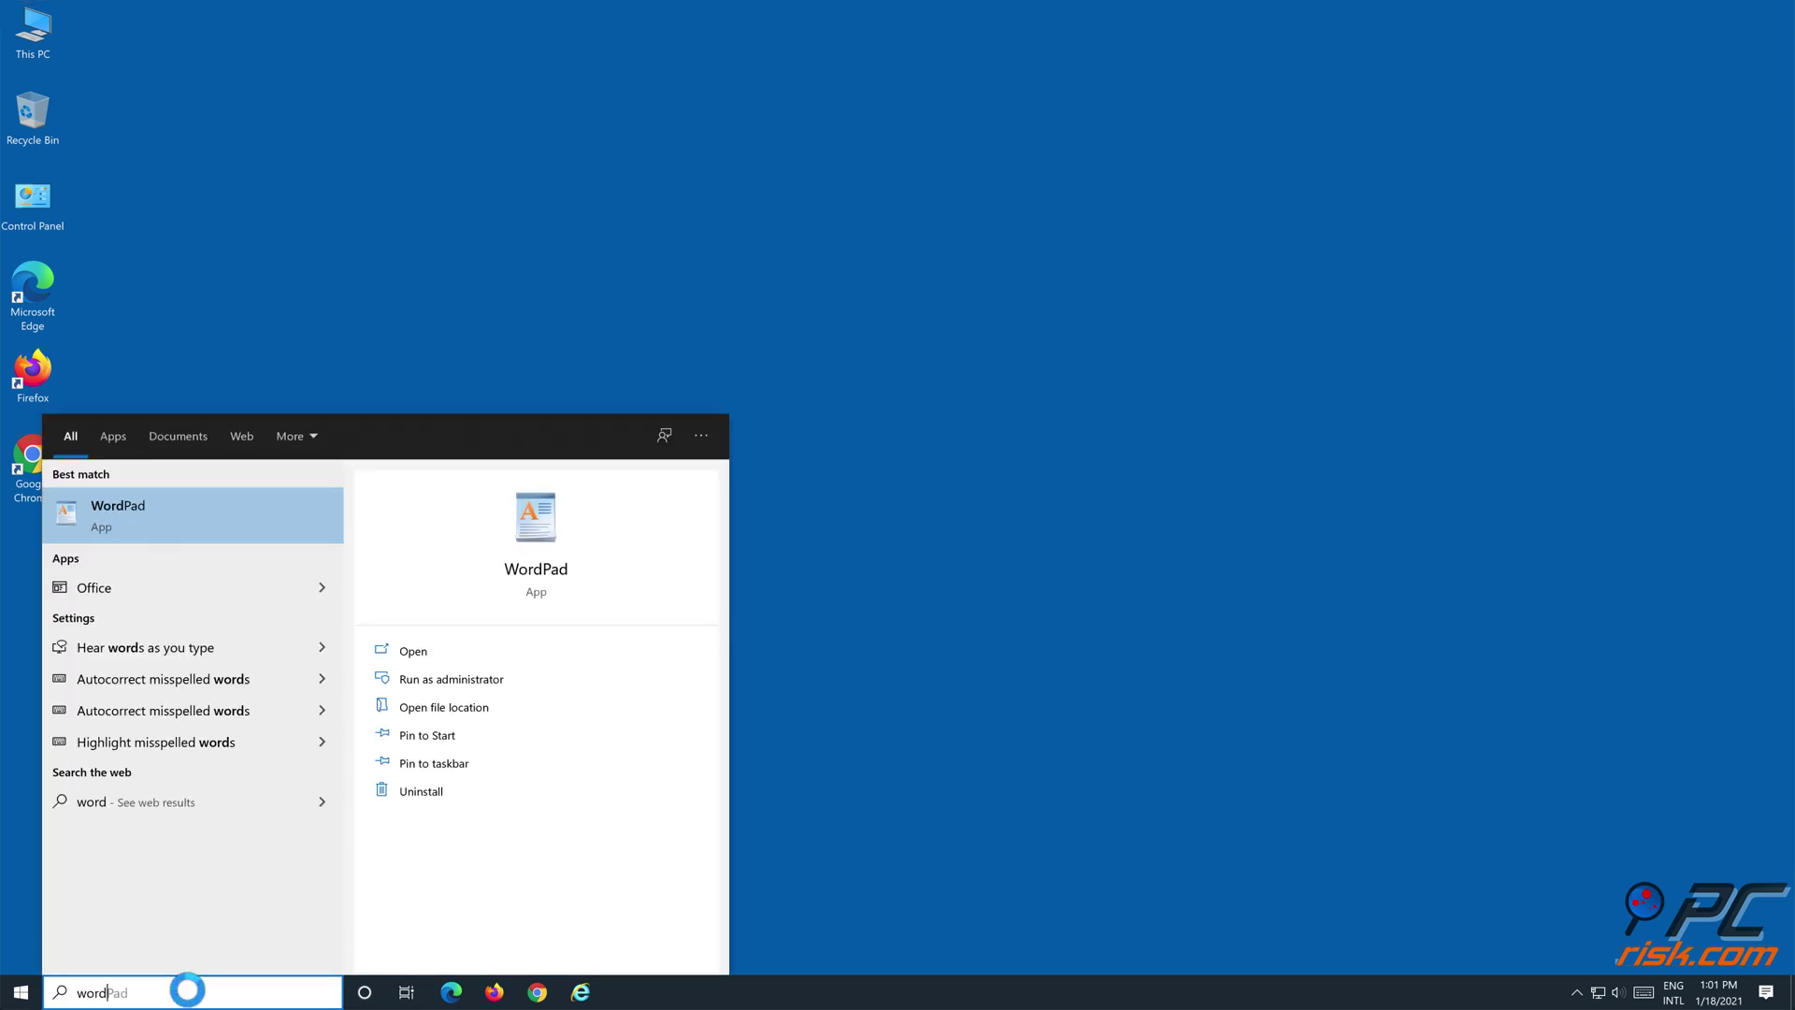
click(167, 526)
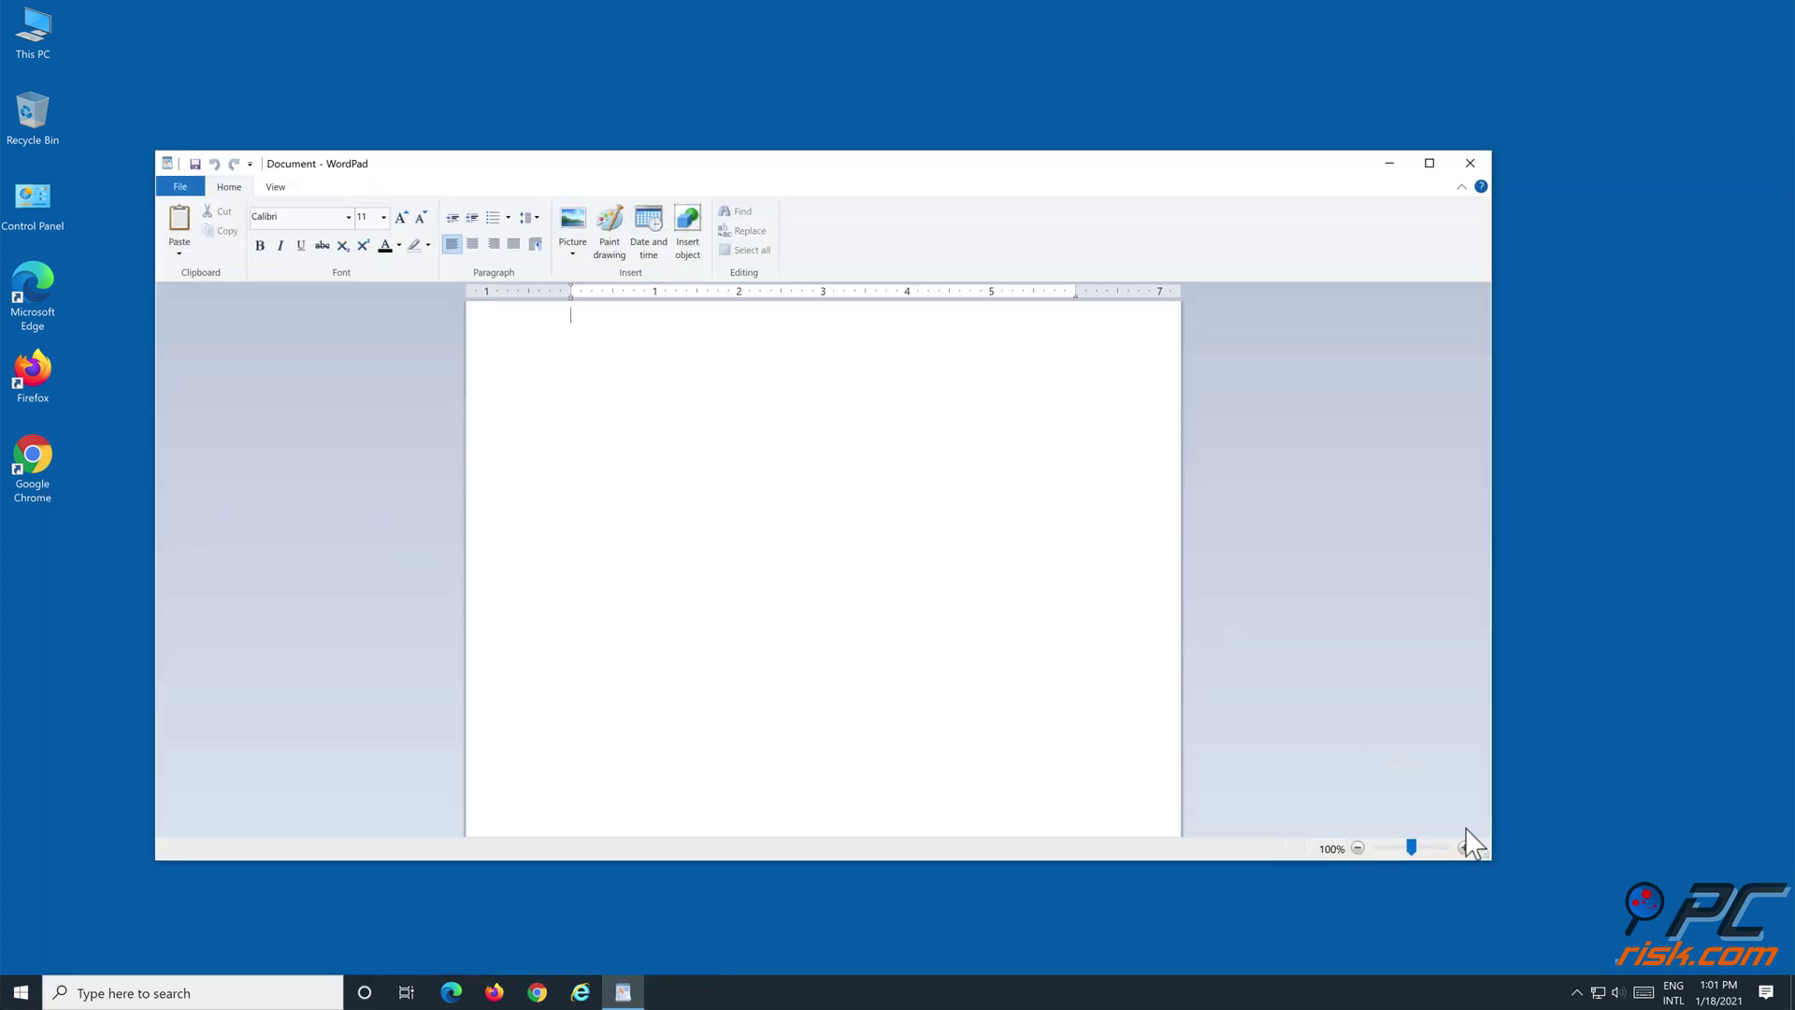
Type Á, á and à into the document by long-pressing a on the touch keyboard.
click(1643, 994)
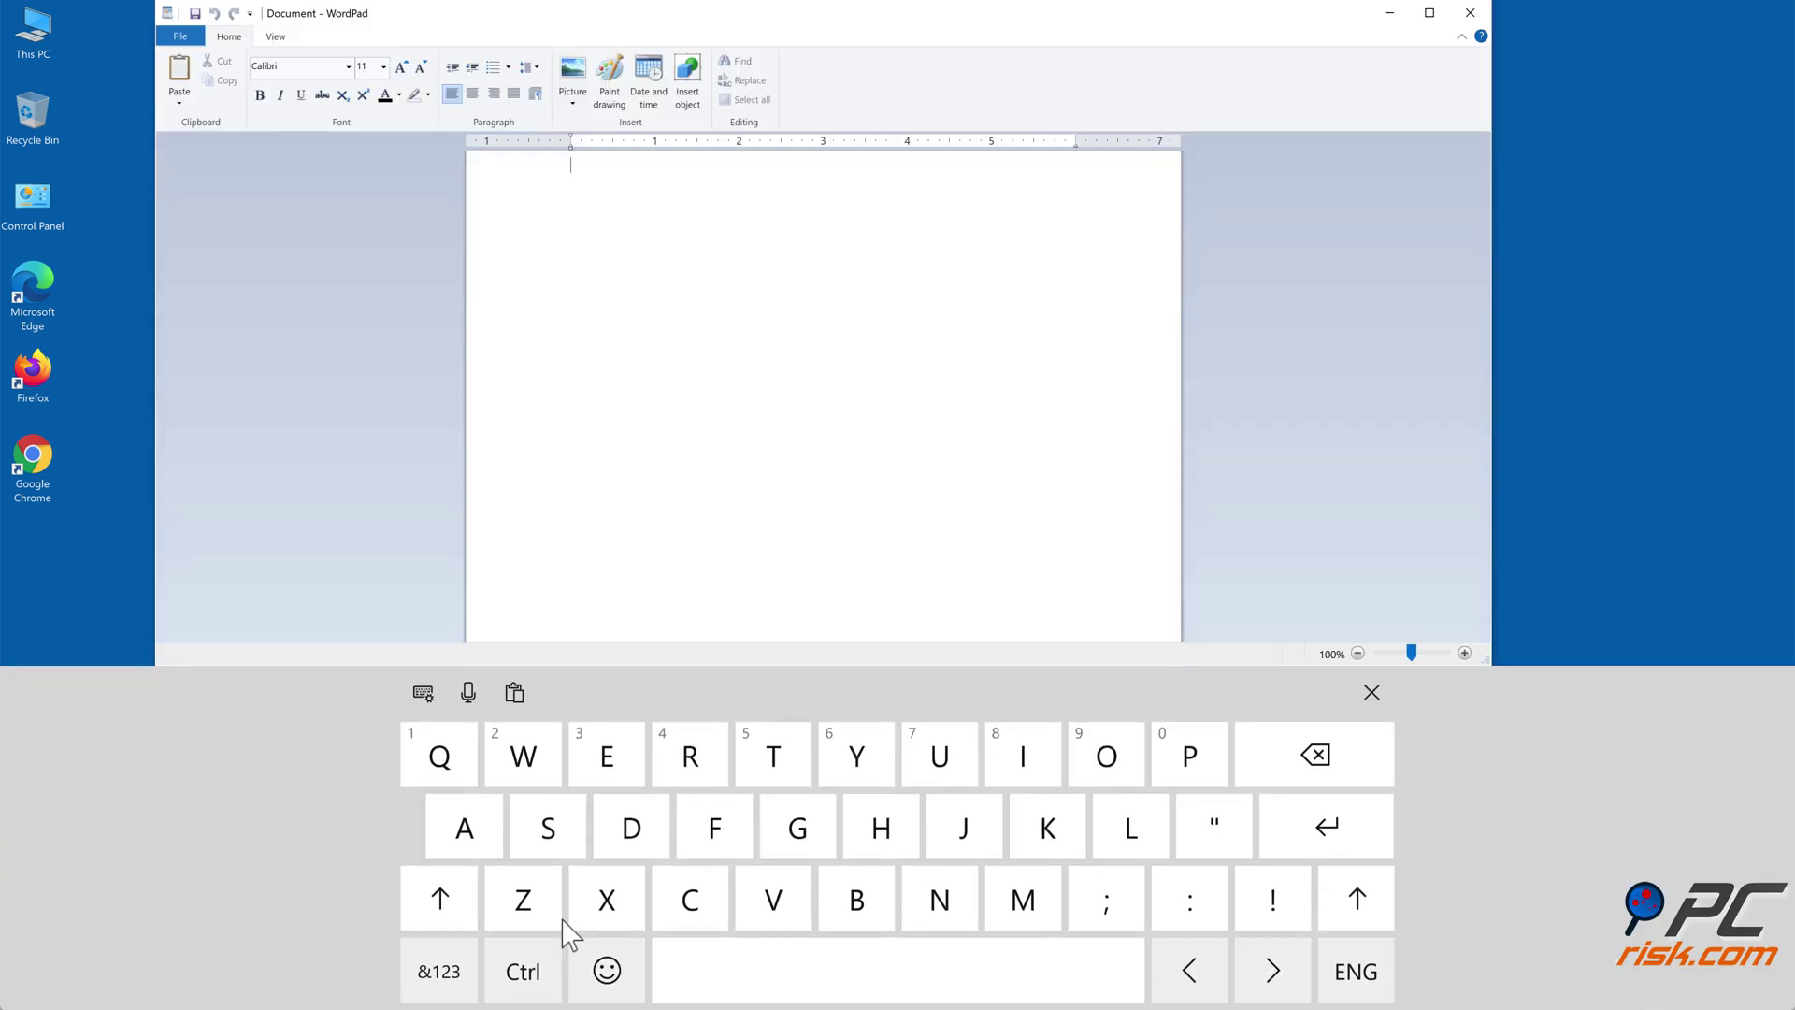
drag(460, 842, 537, 762)
drag(480, 823, 552, 776)
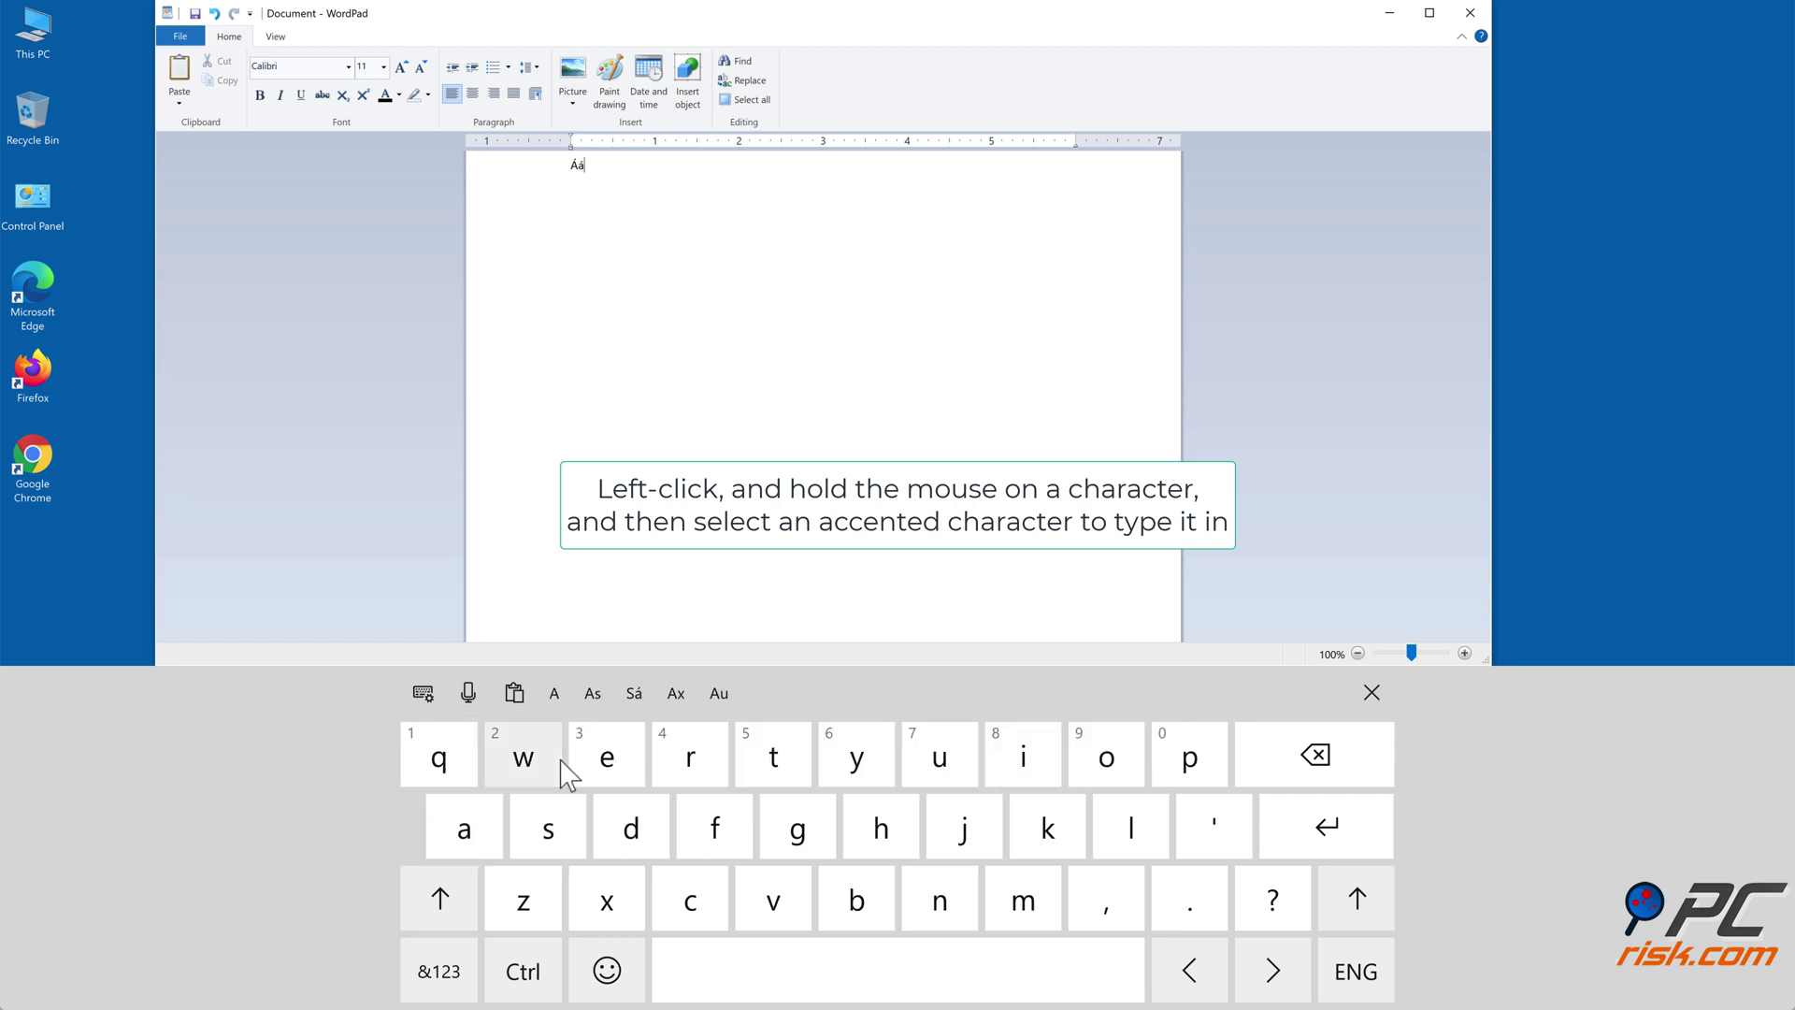
drag(471, 832, 739, 755)
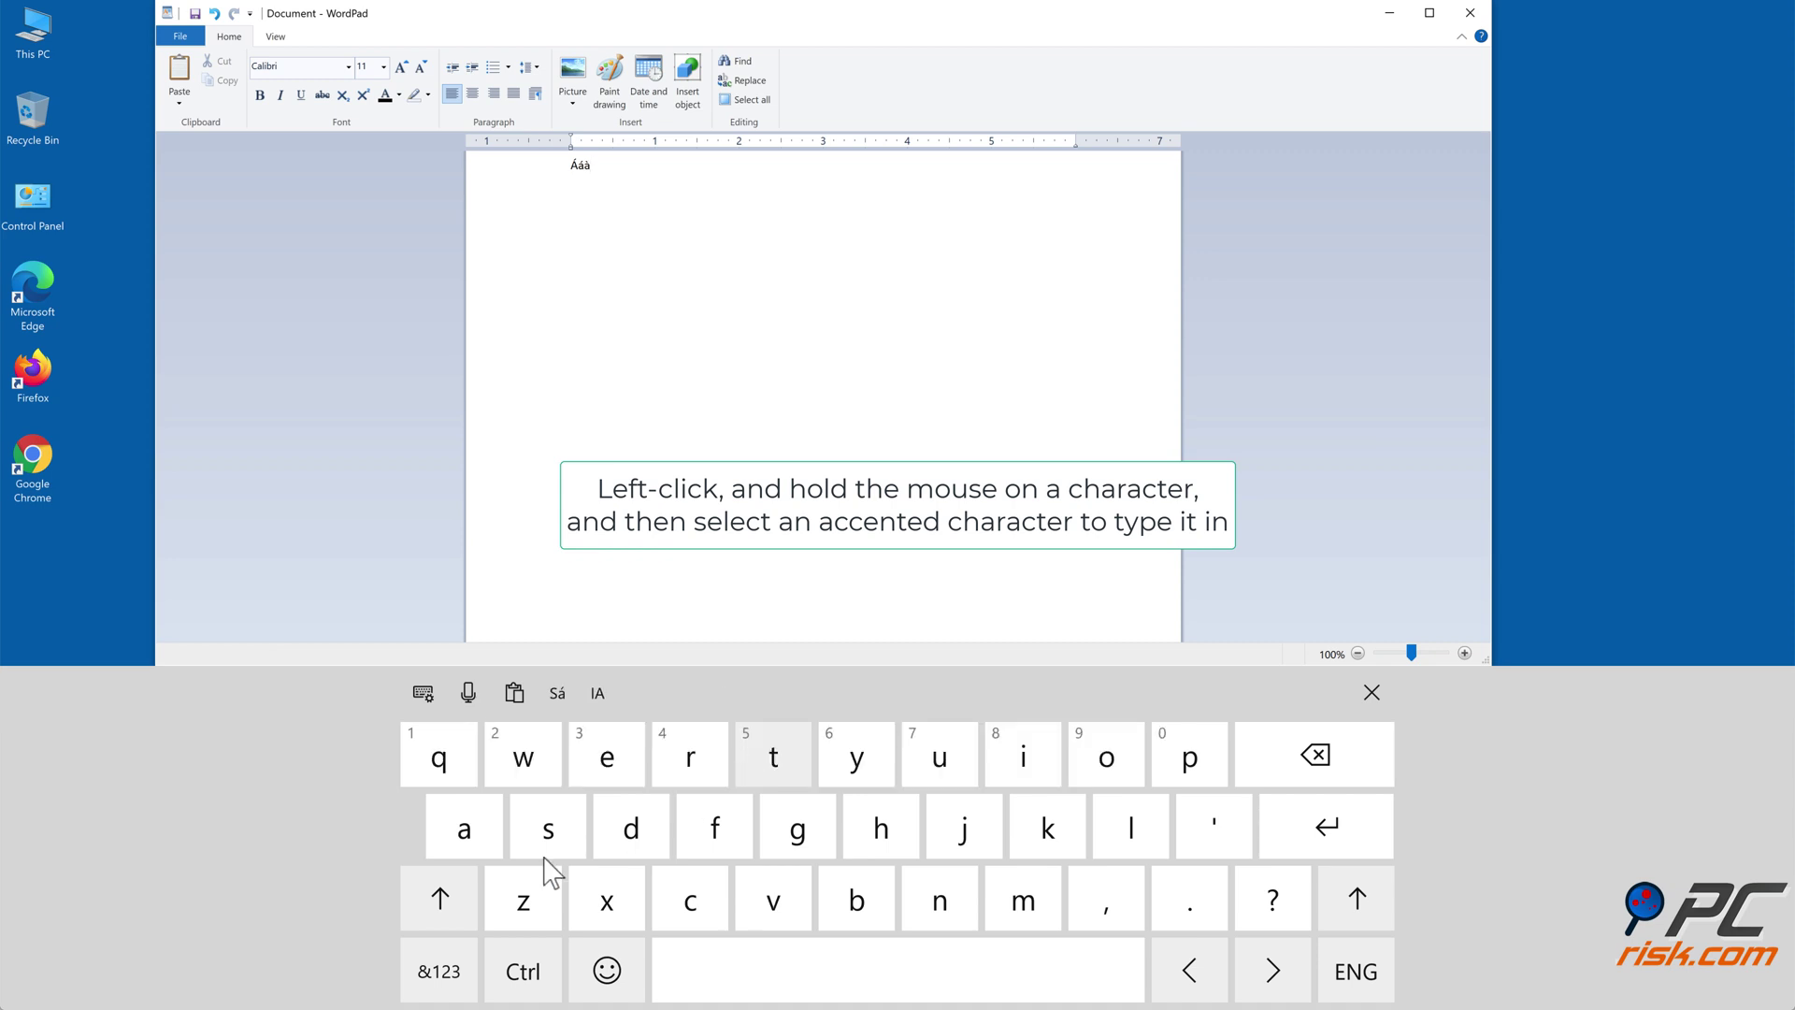
drag(462, 840, 887, 761)
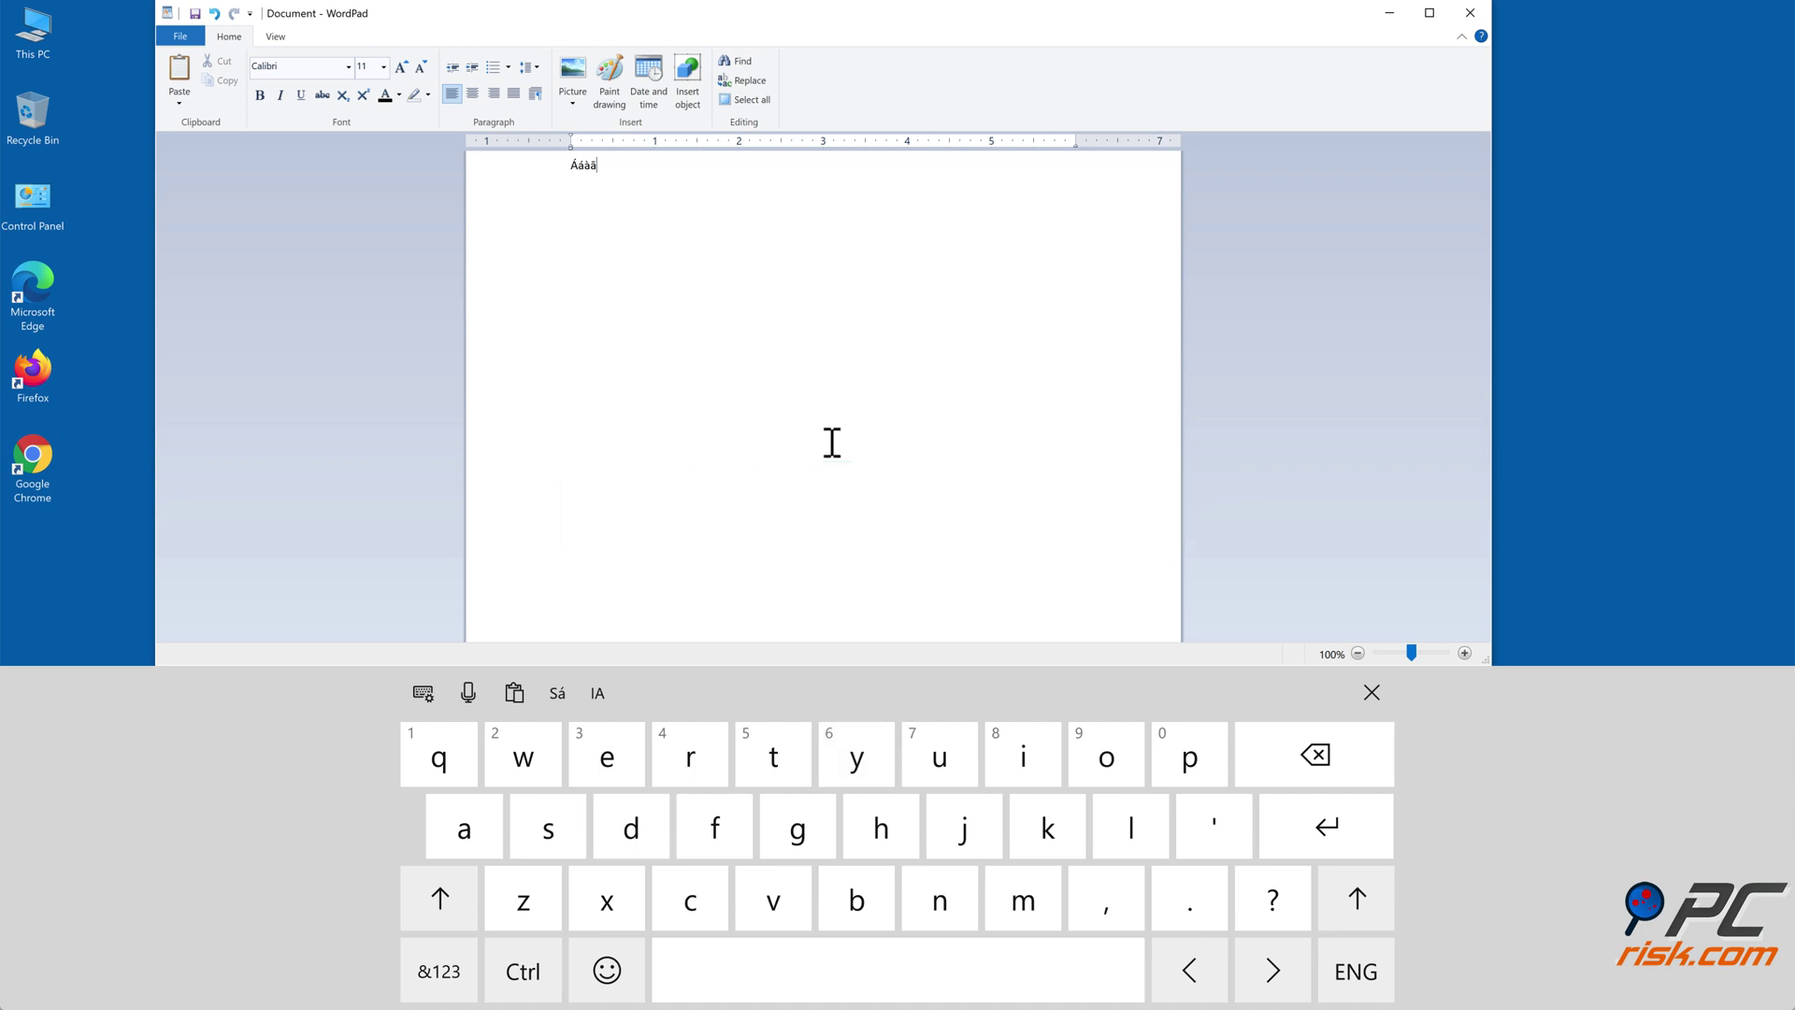
Dismiss the touch keyboard and close WordPad, discarding the unsaved document.
click(1375, 696)
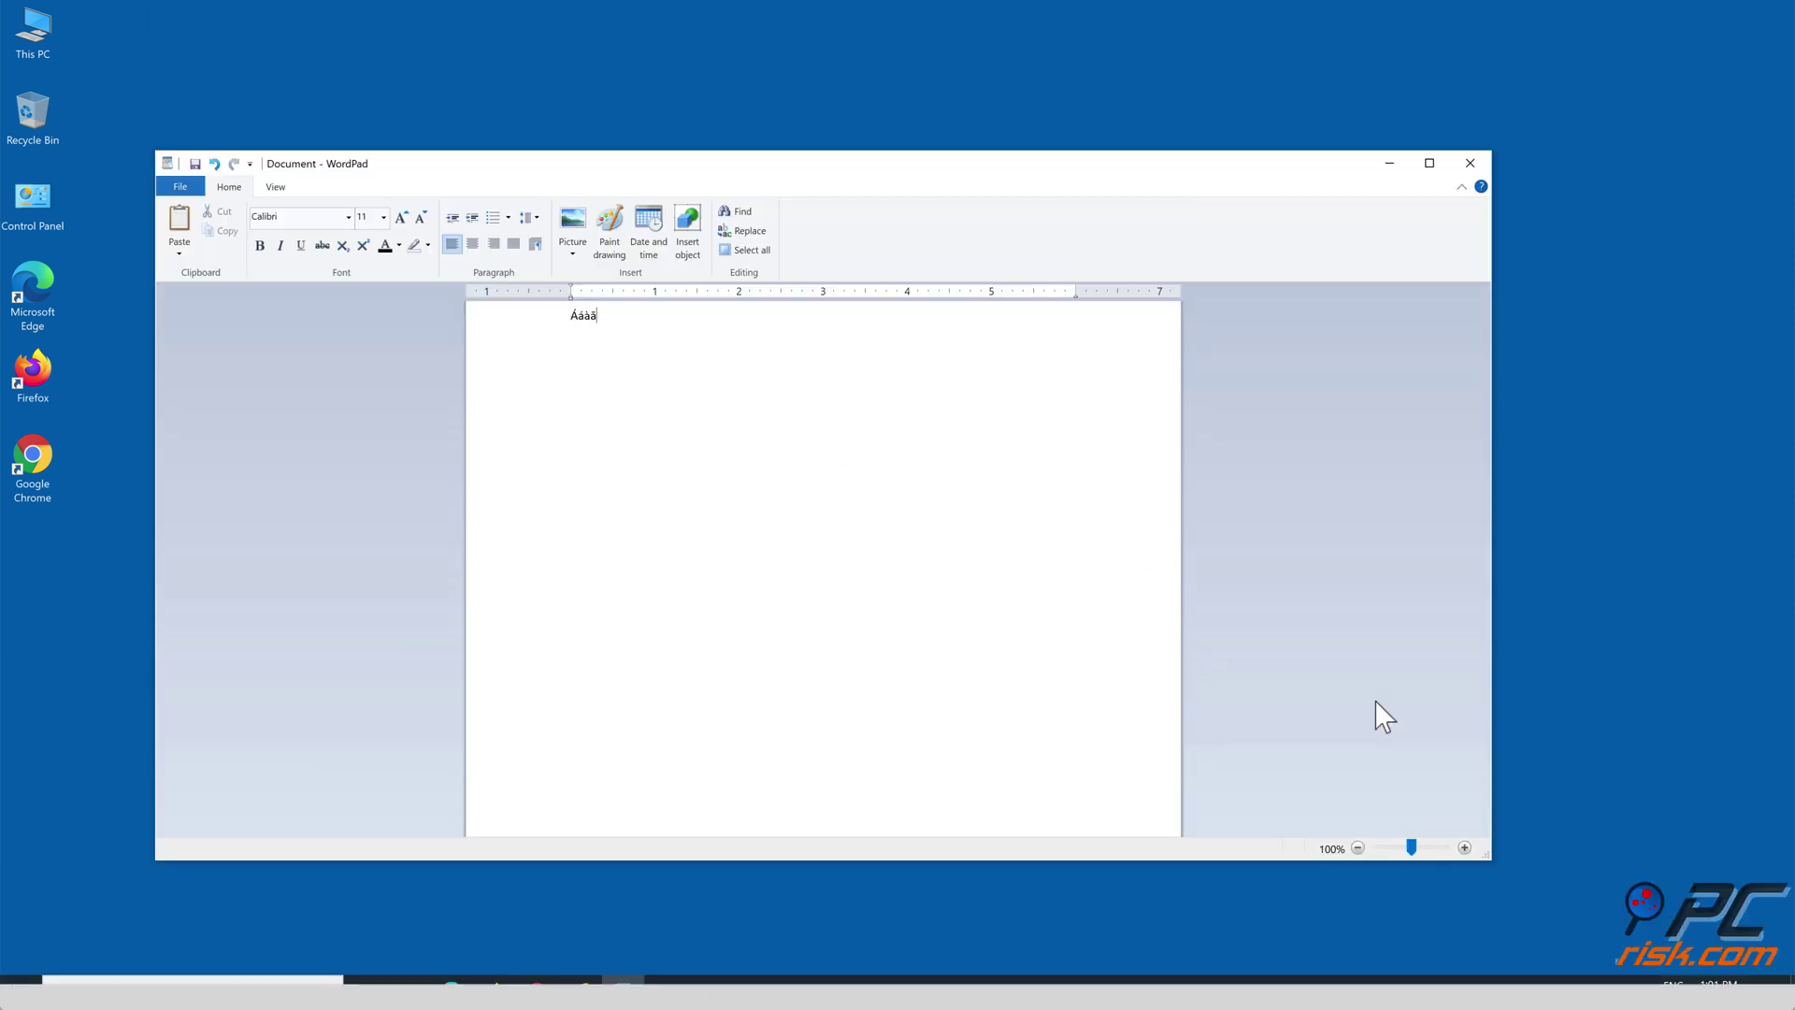
click(1470, 164)
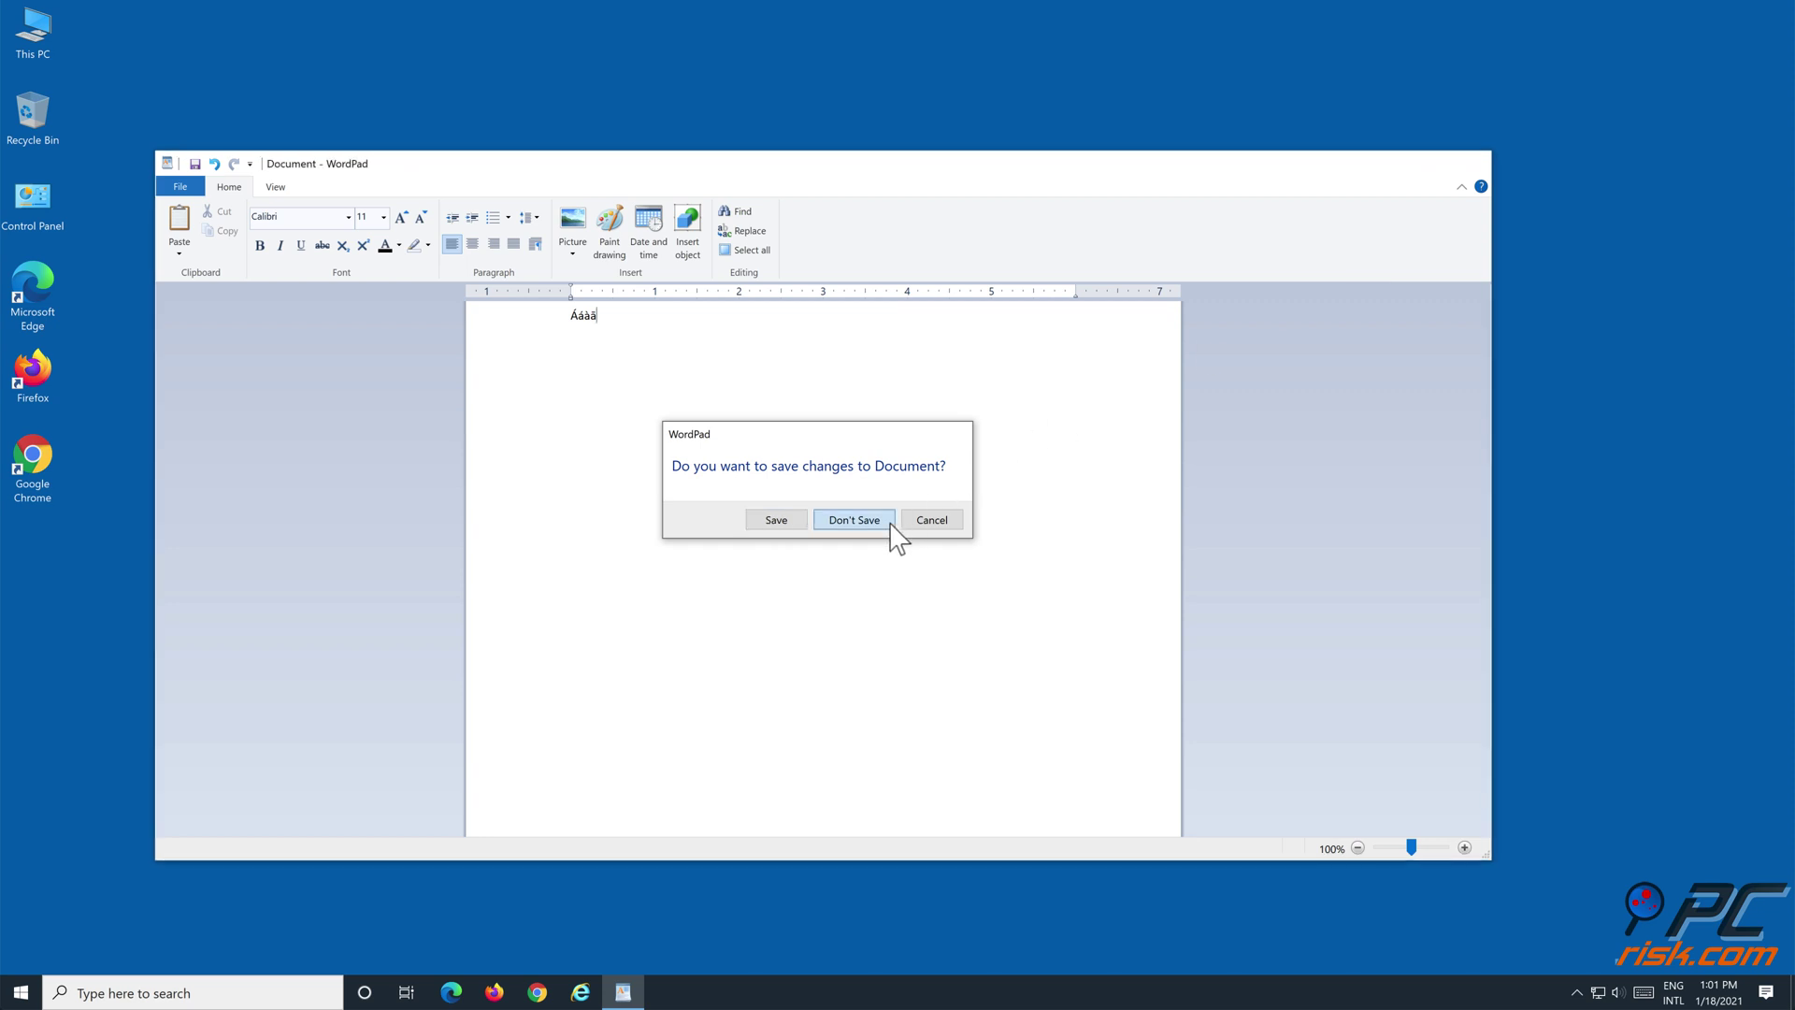
click(886, 524)
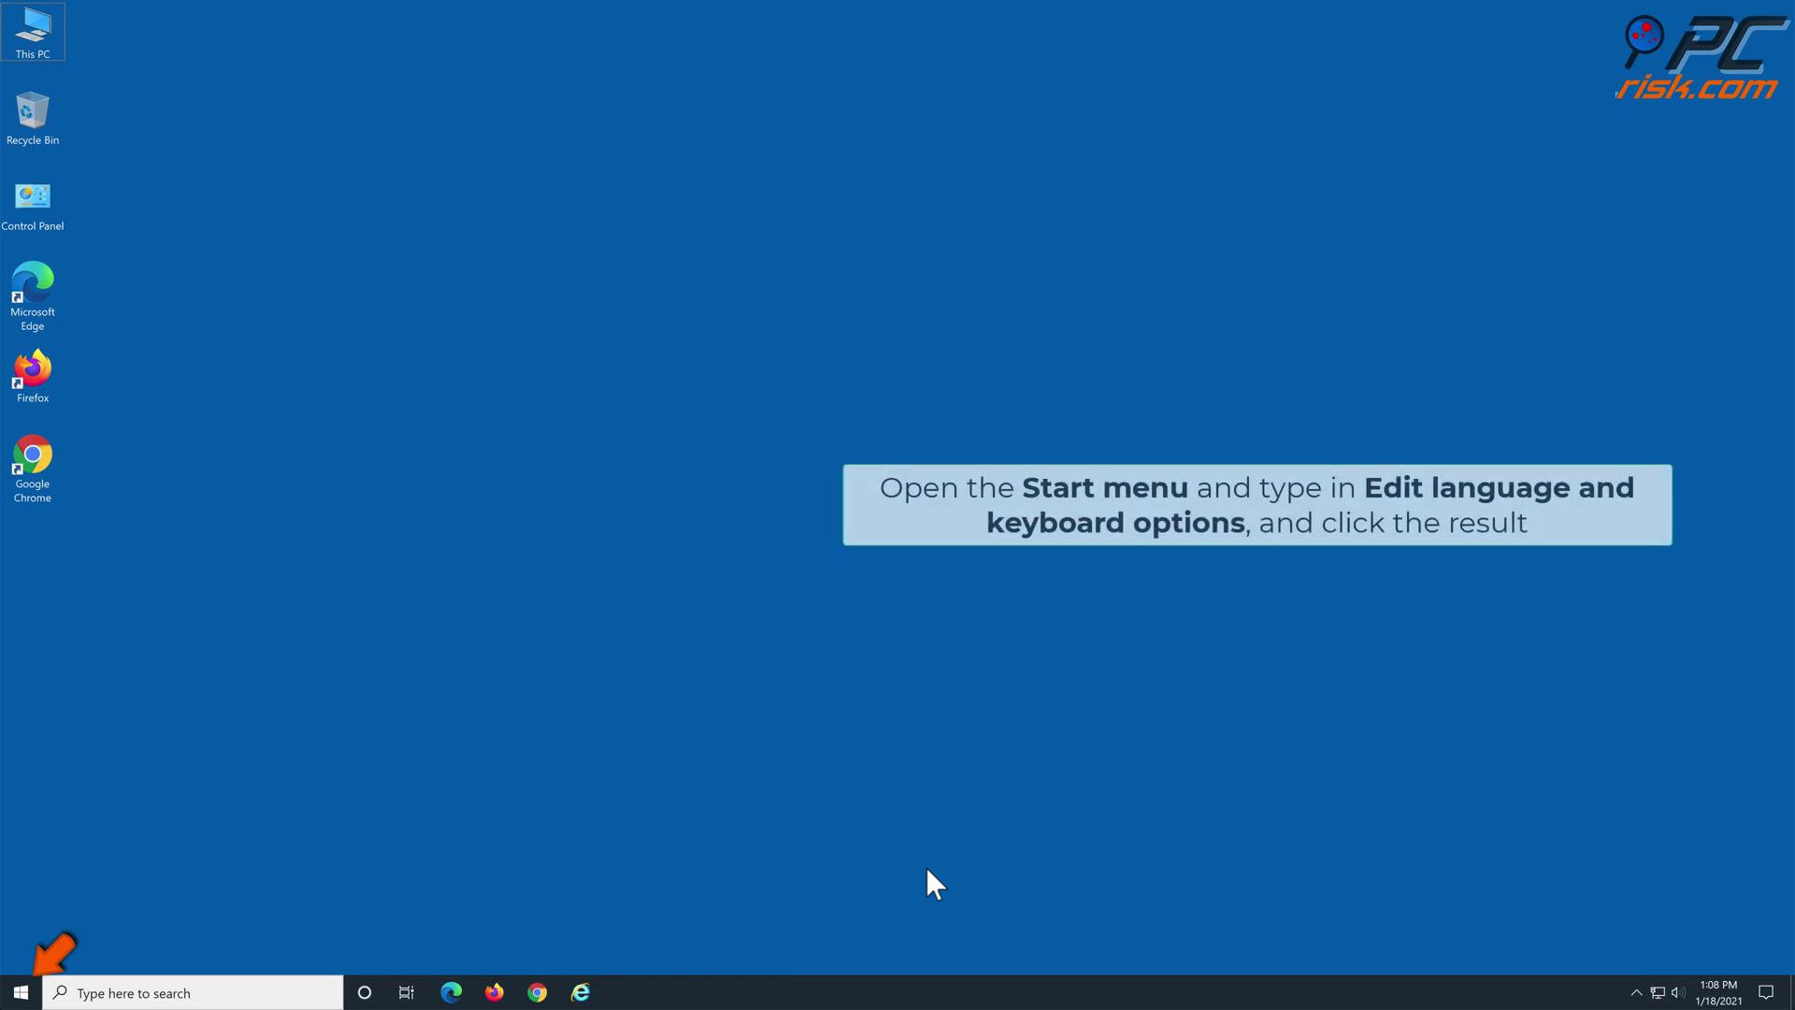
Search 'language and keyboard' in Start and open the English (United States) language options.
click(21, 992)
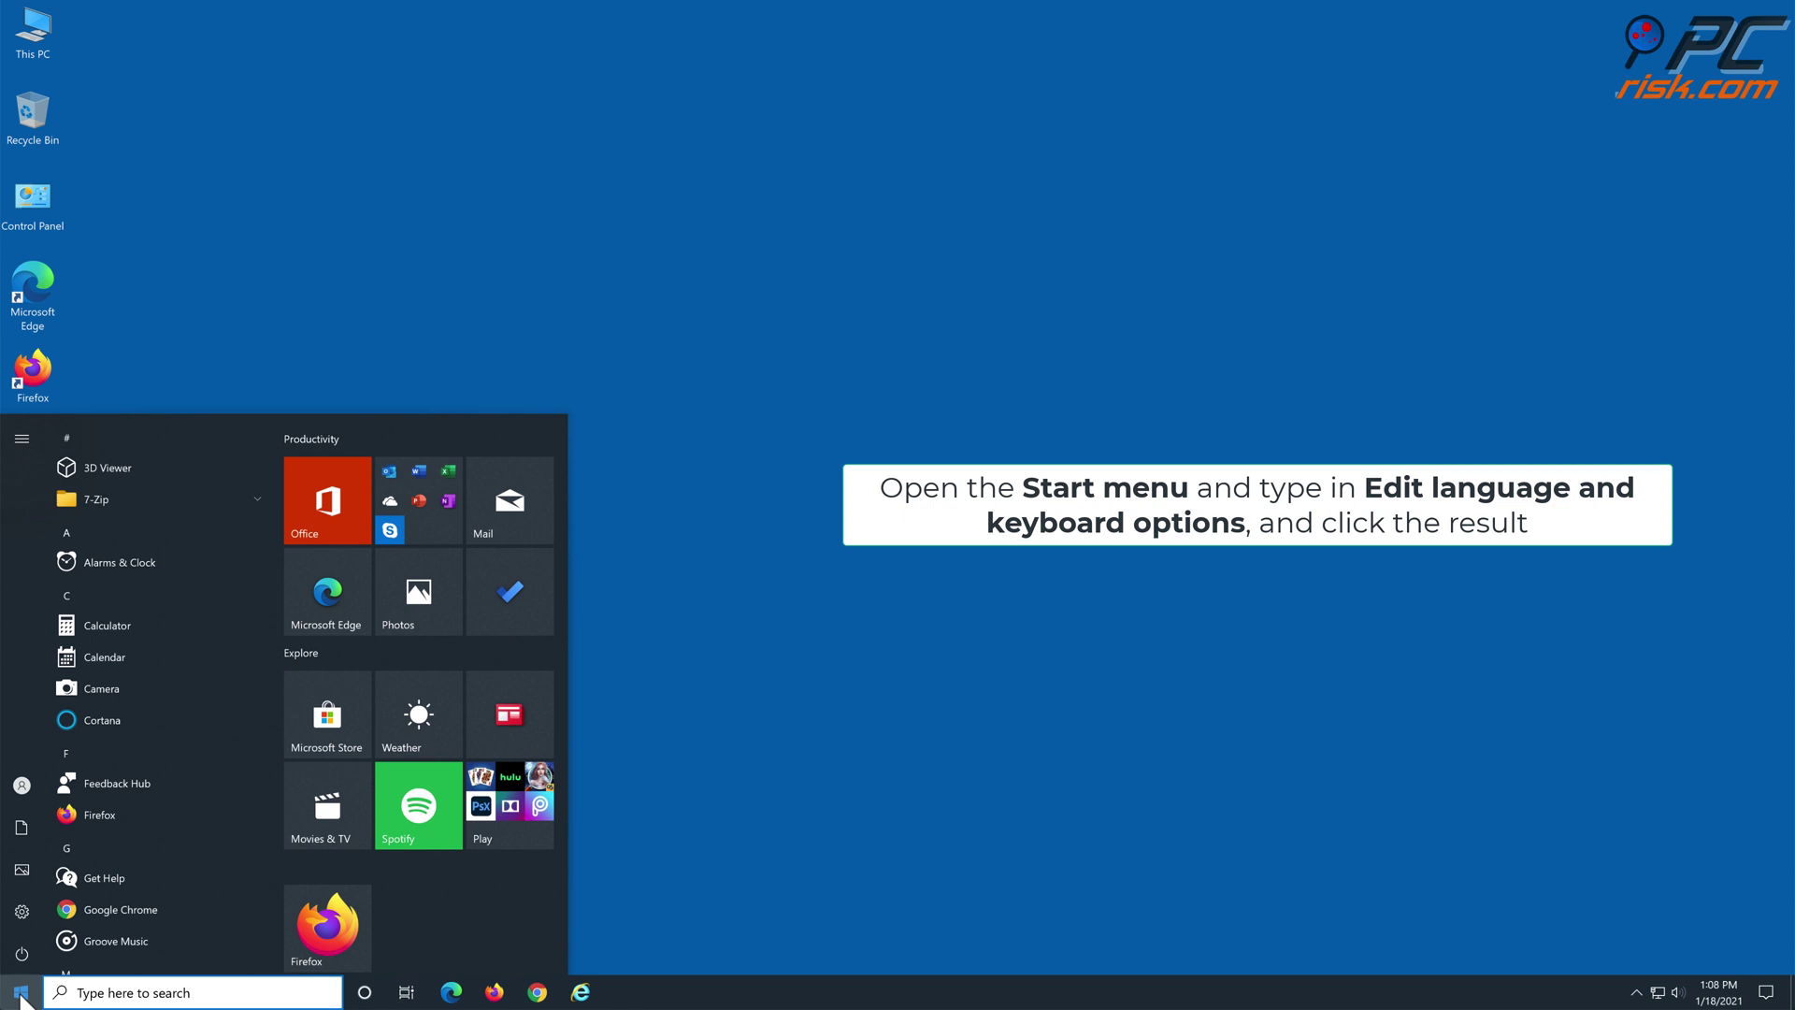
text(language and keyboa)
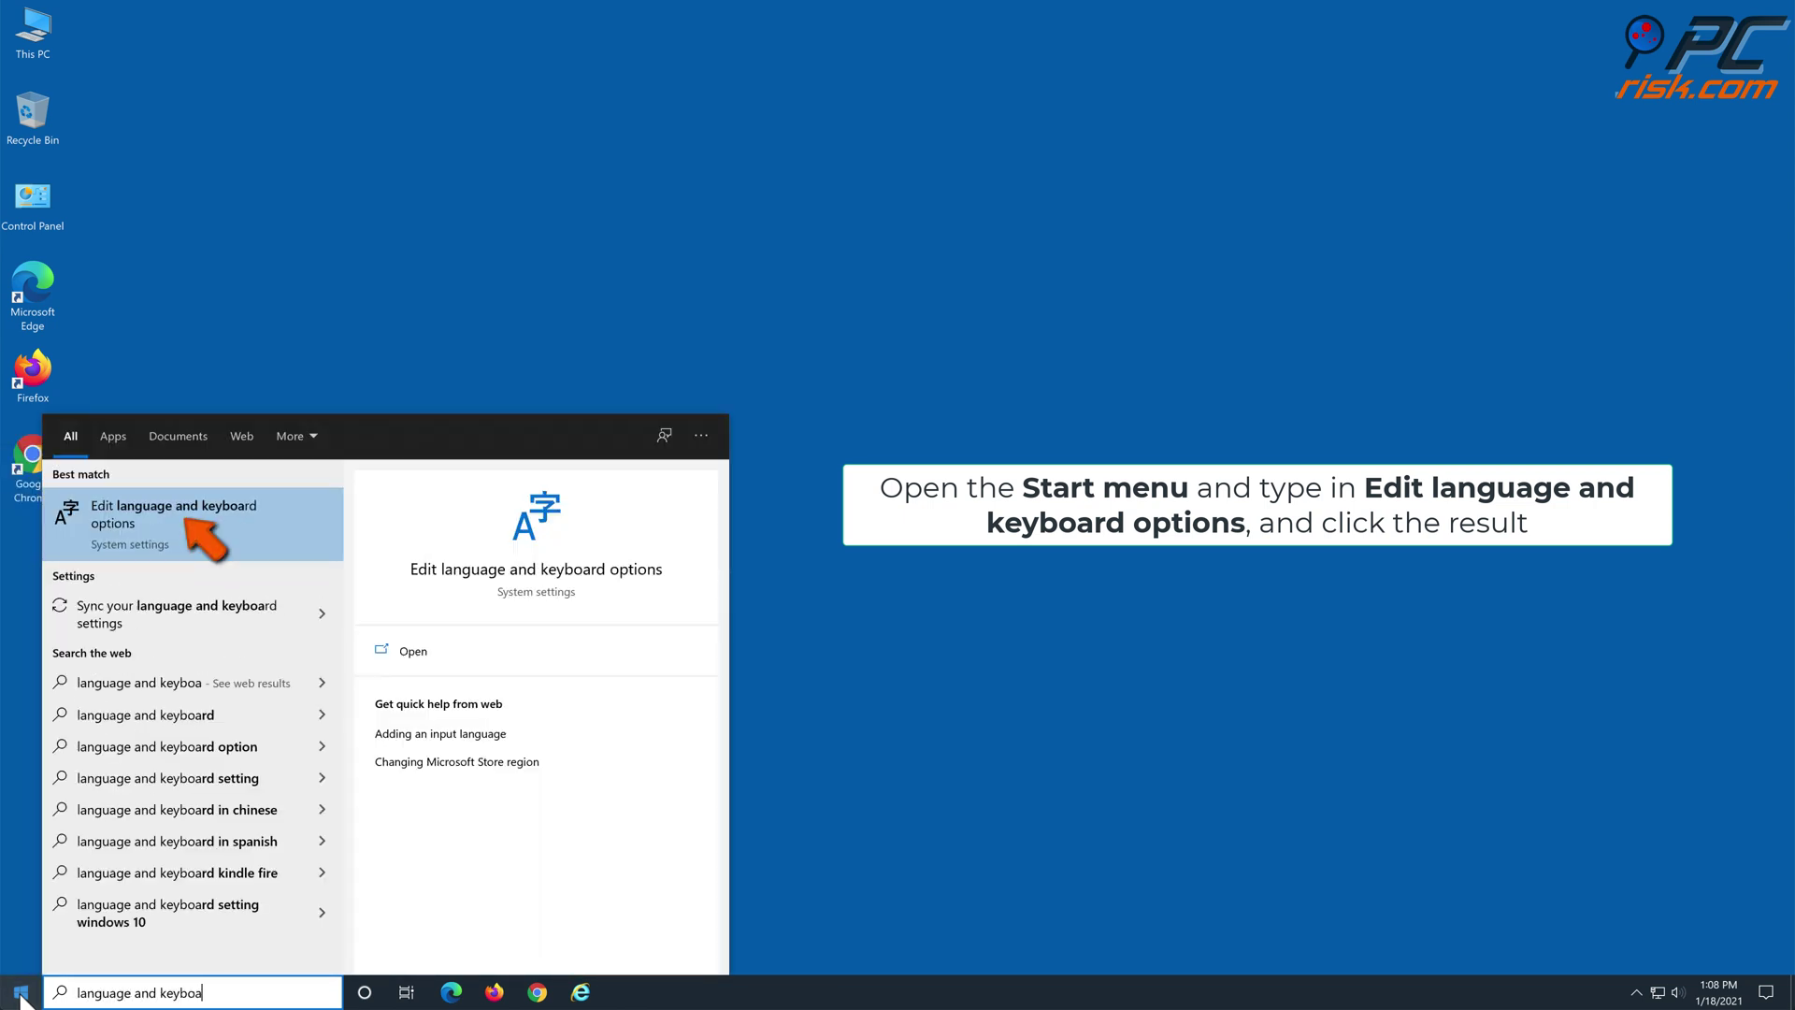
text(rd)
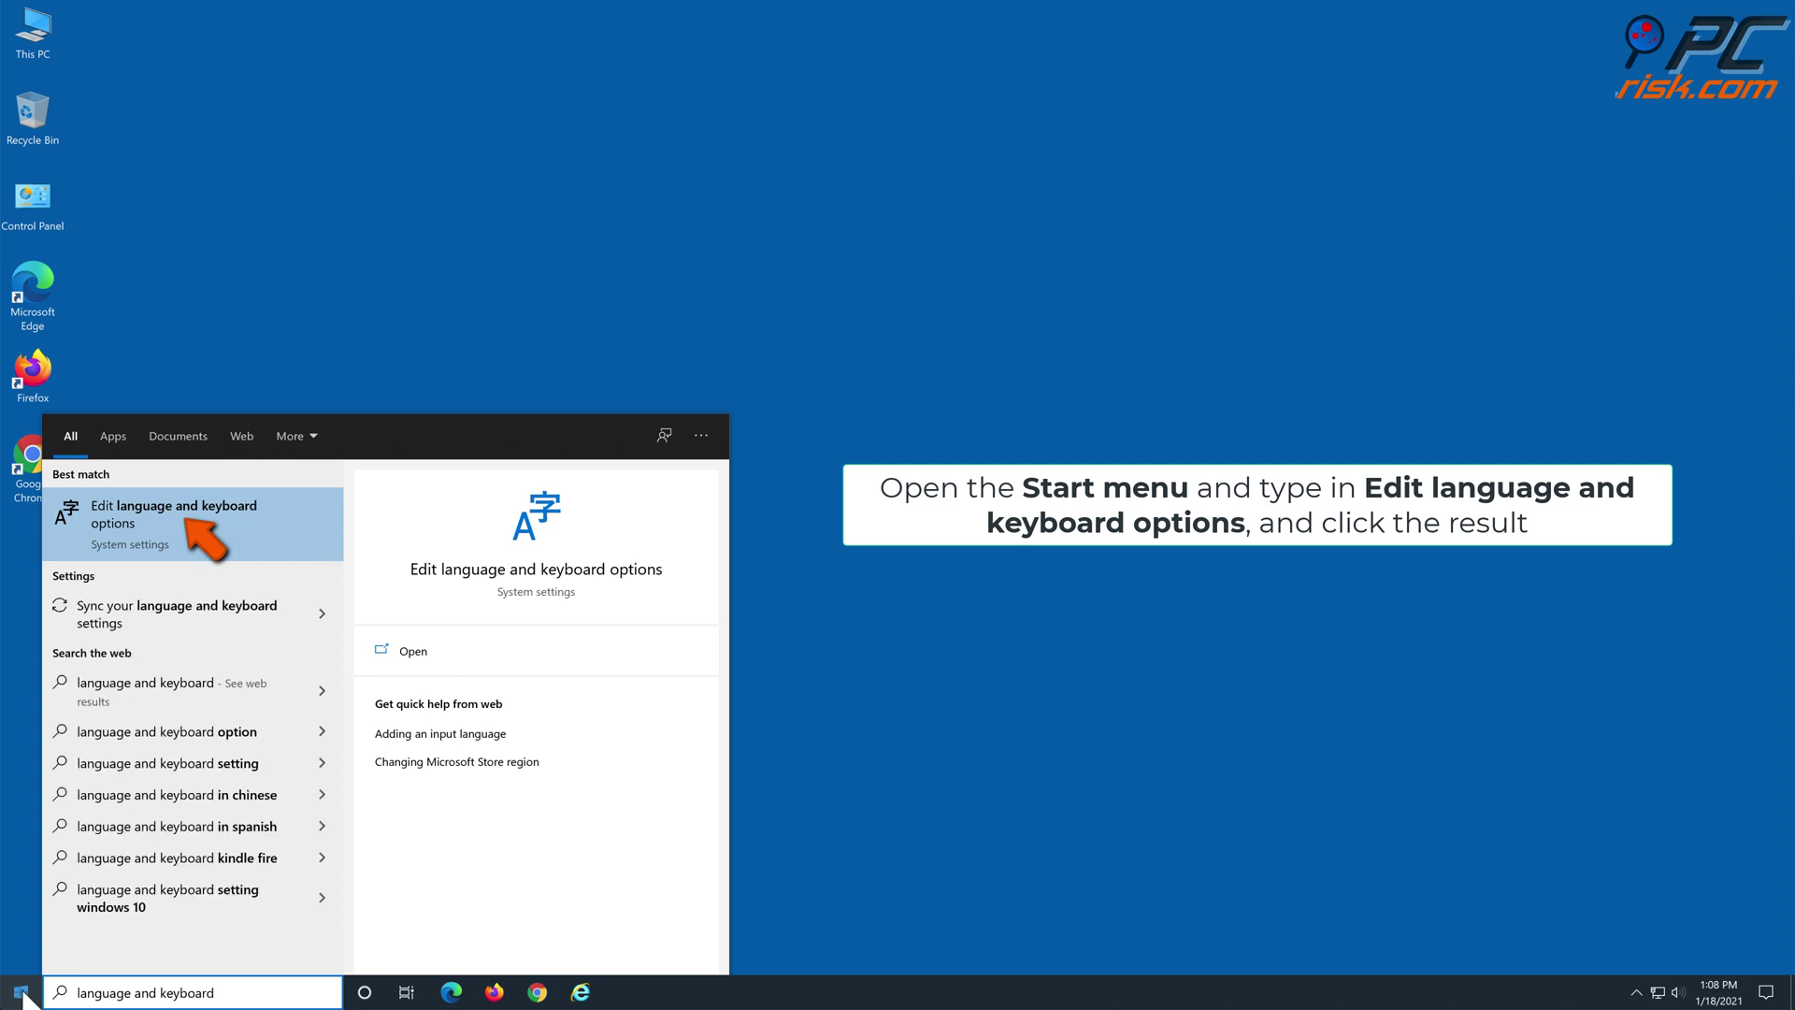
click(202, 536)
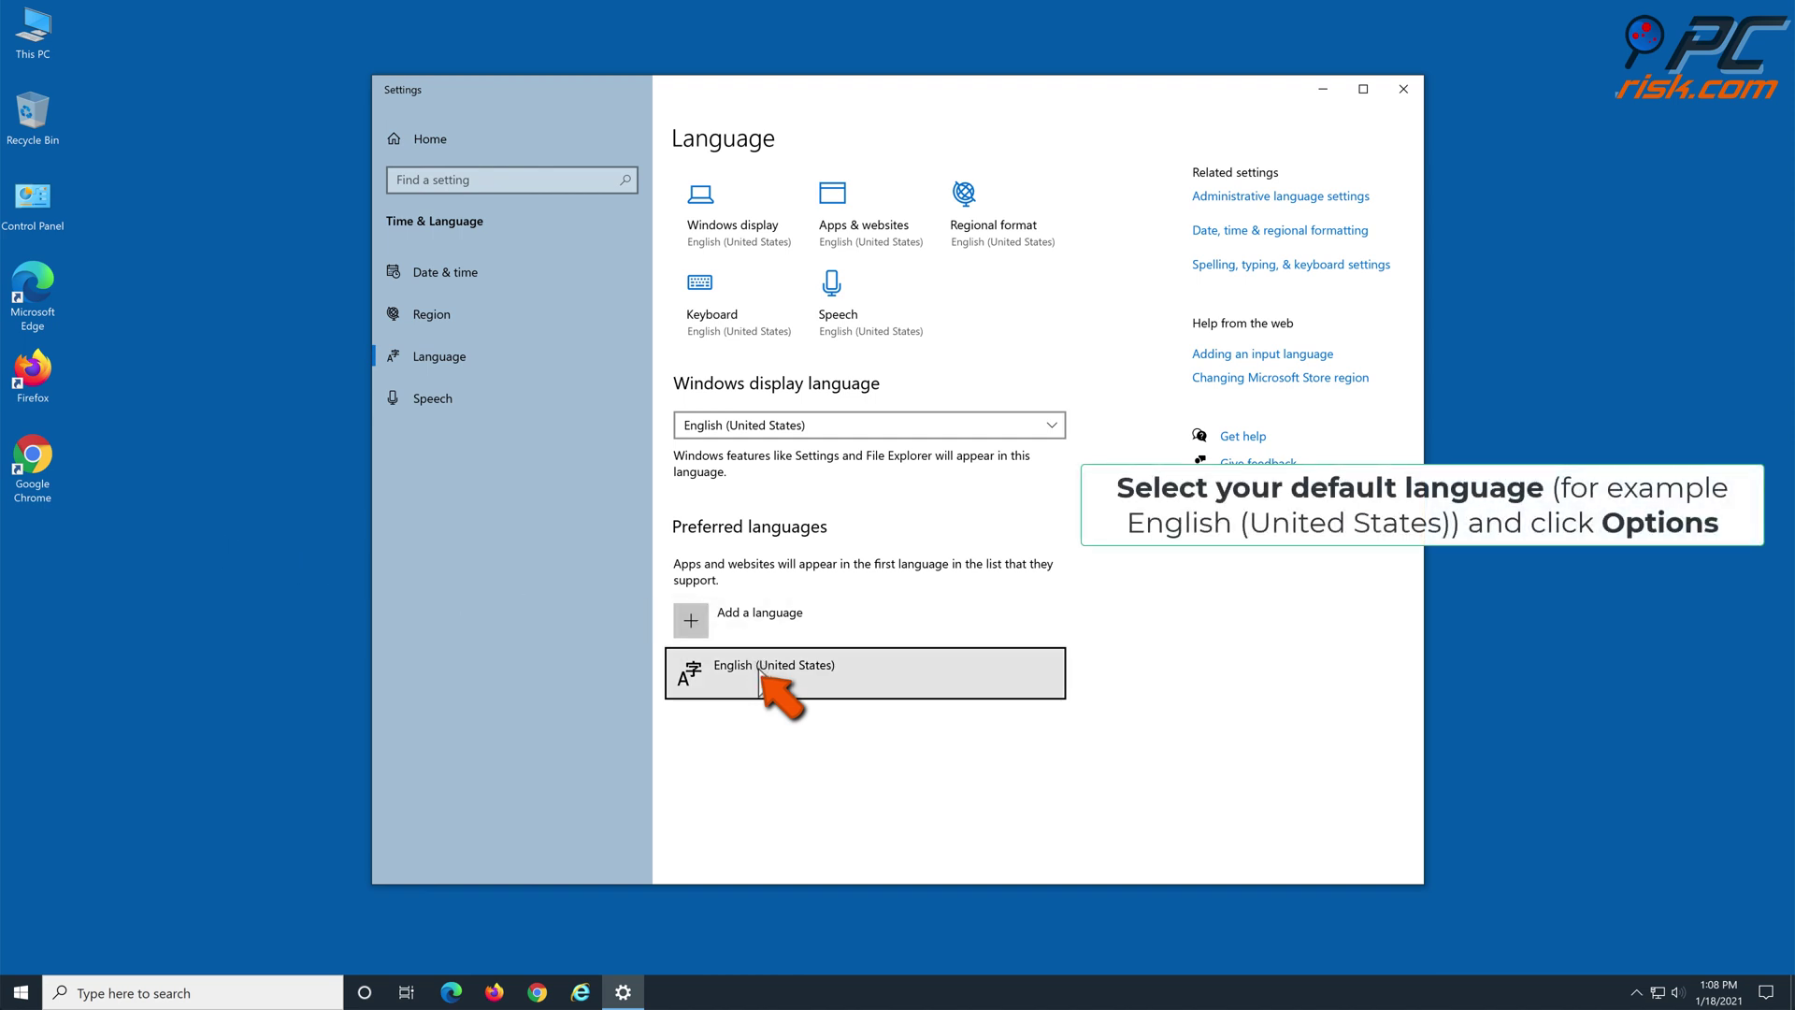
click(767, 698)
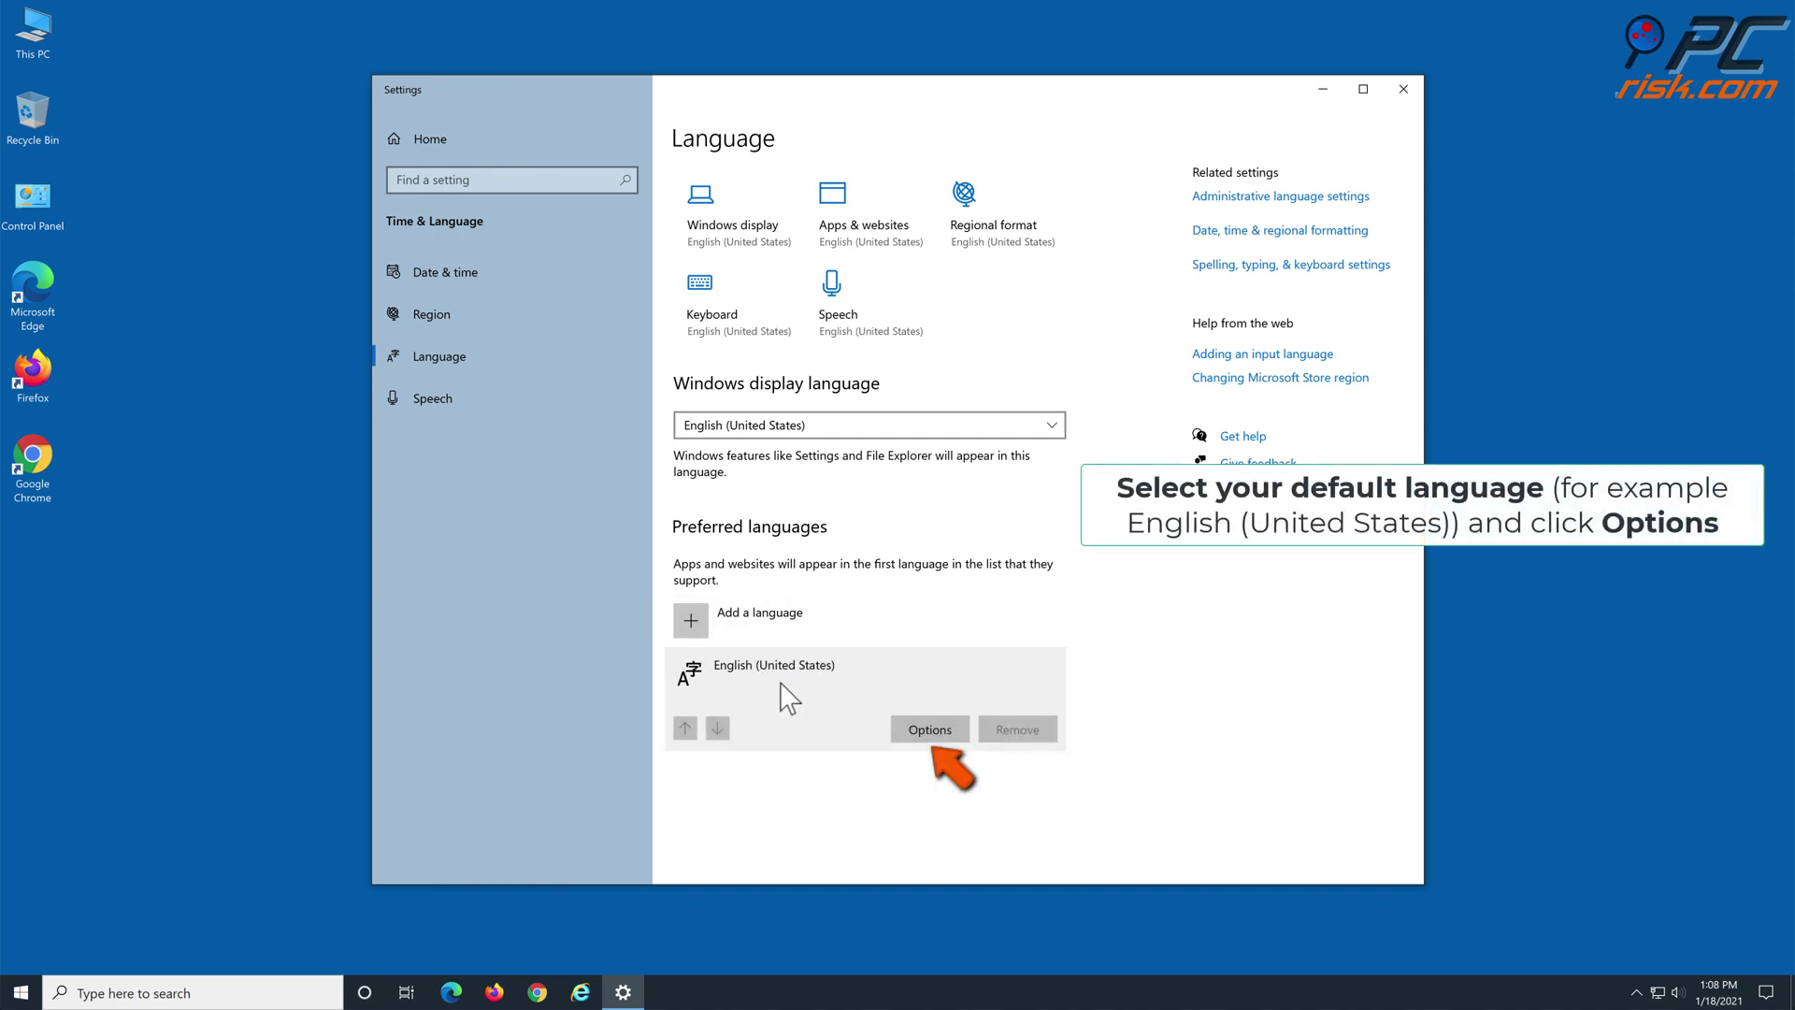
click(894, 733)
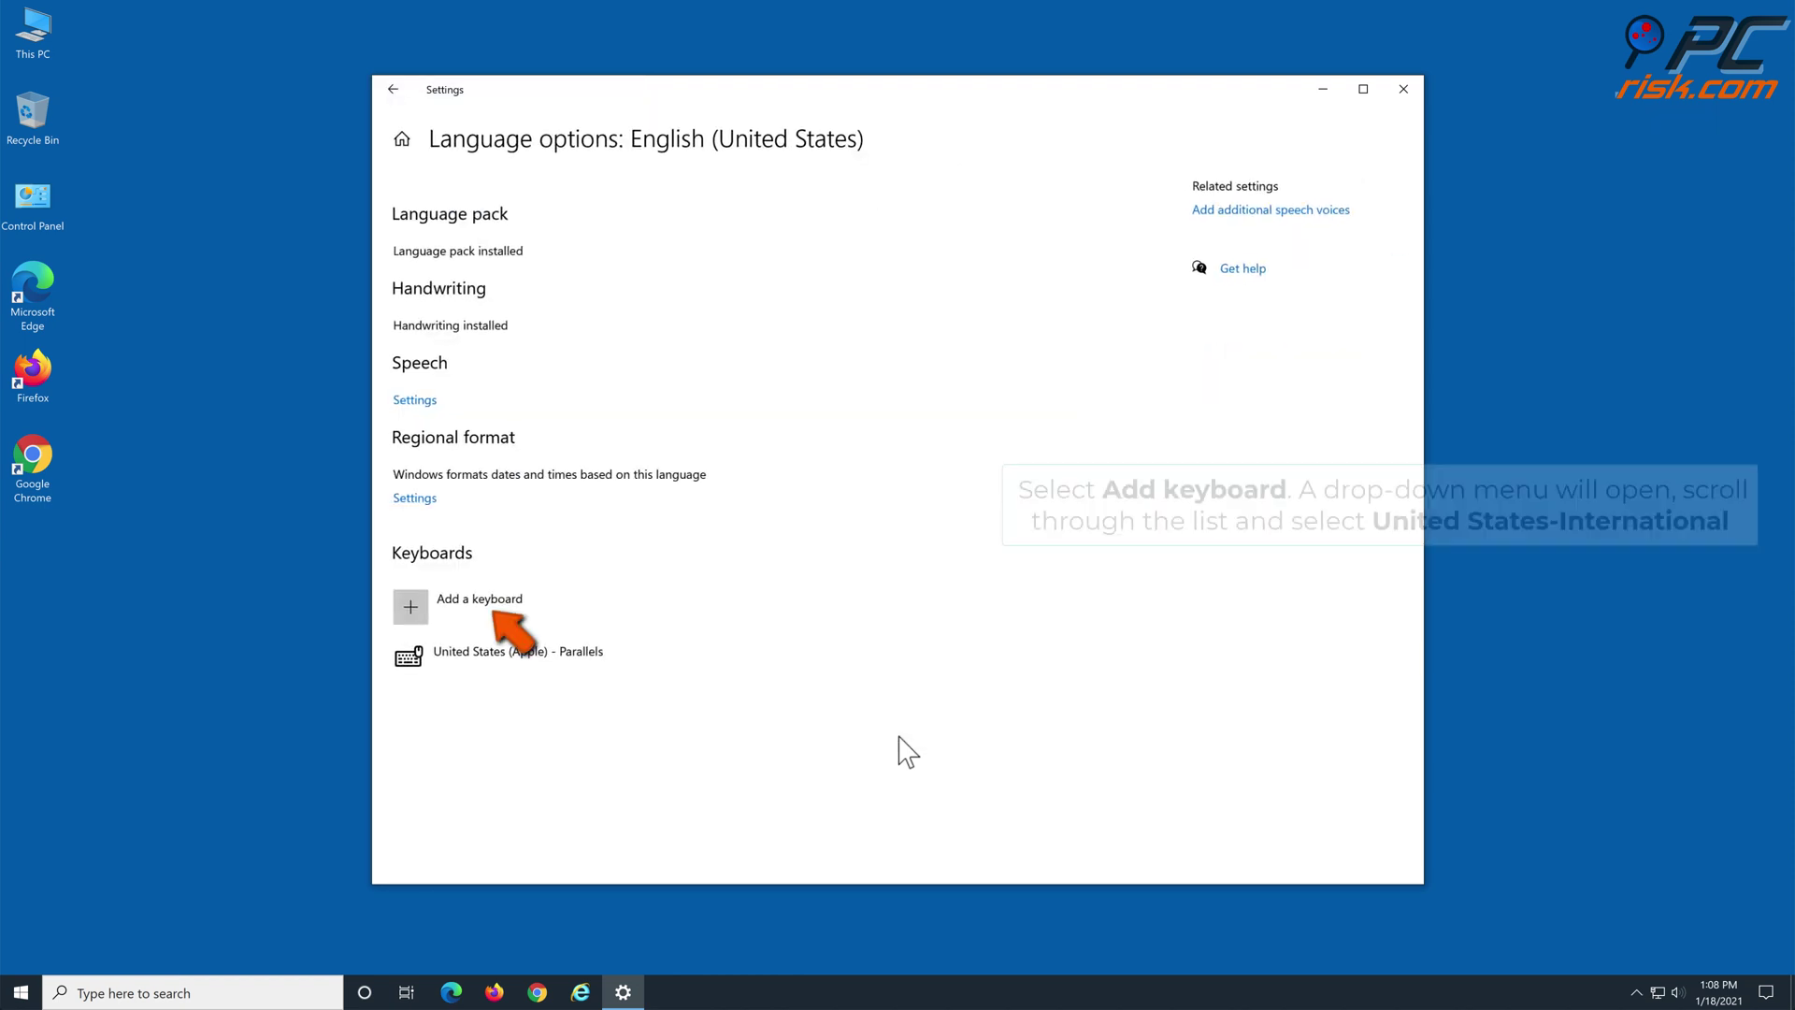
Add the United States-International QWERTY keyboard alongside Apple - Parallels for English (United States).
click(493, 603)
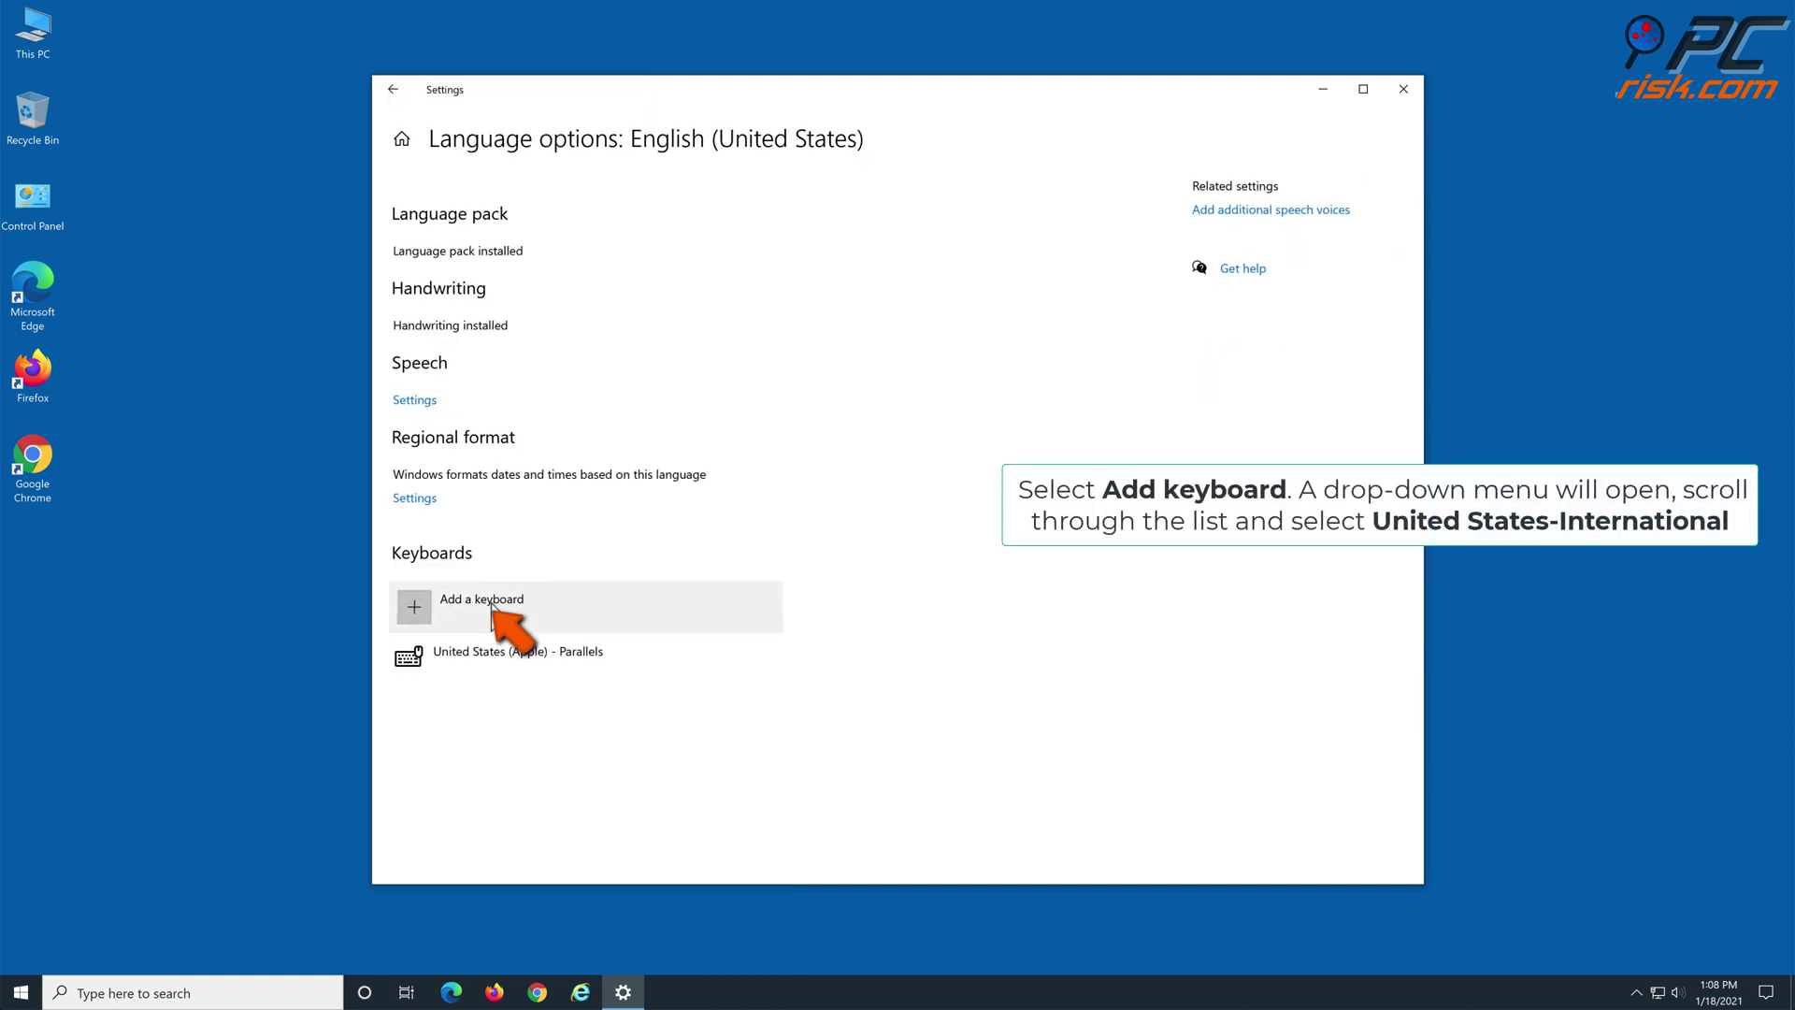
scroll(521, 479, down, 5)
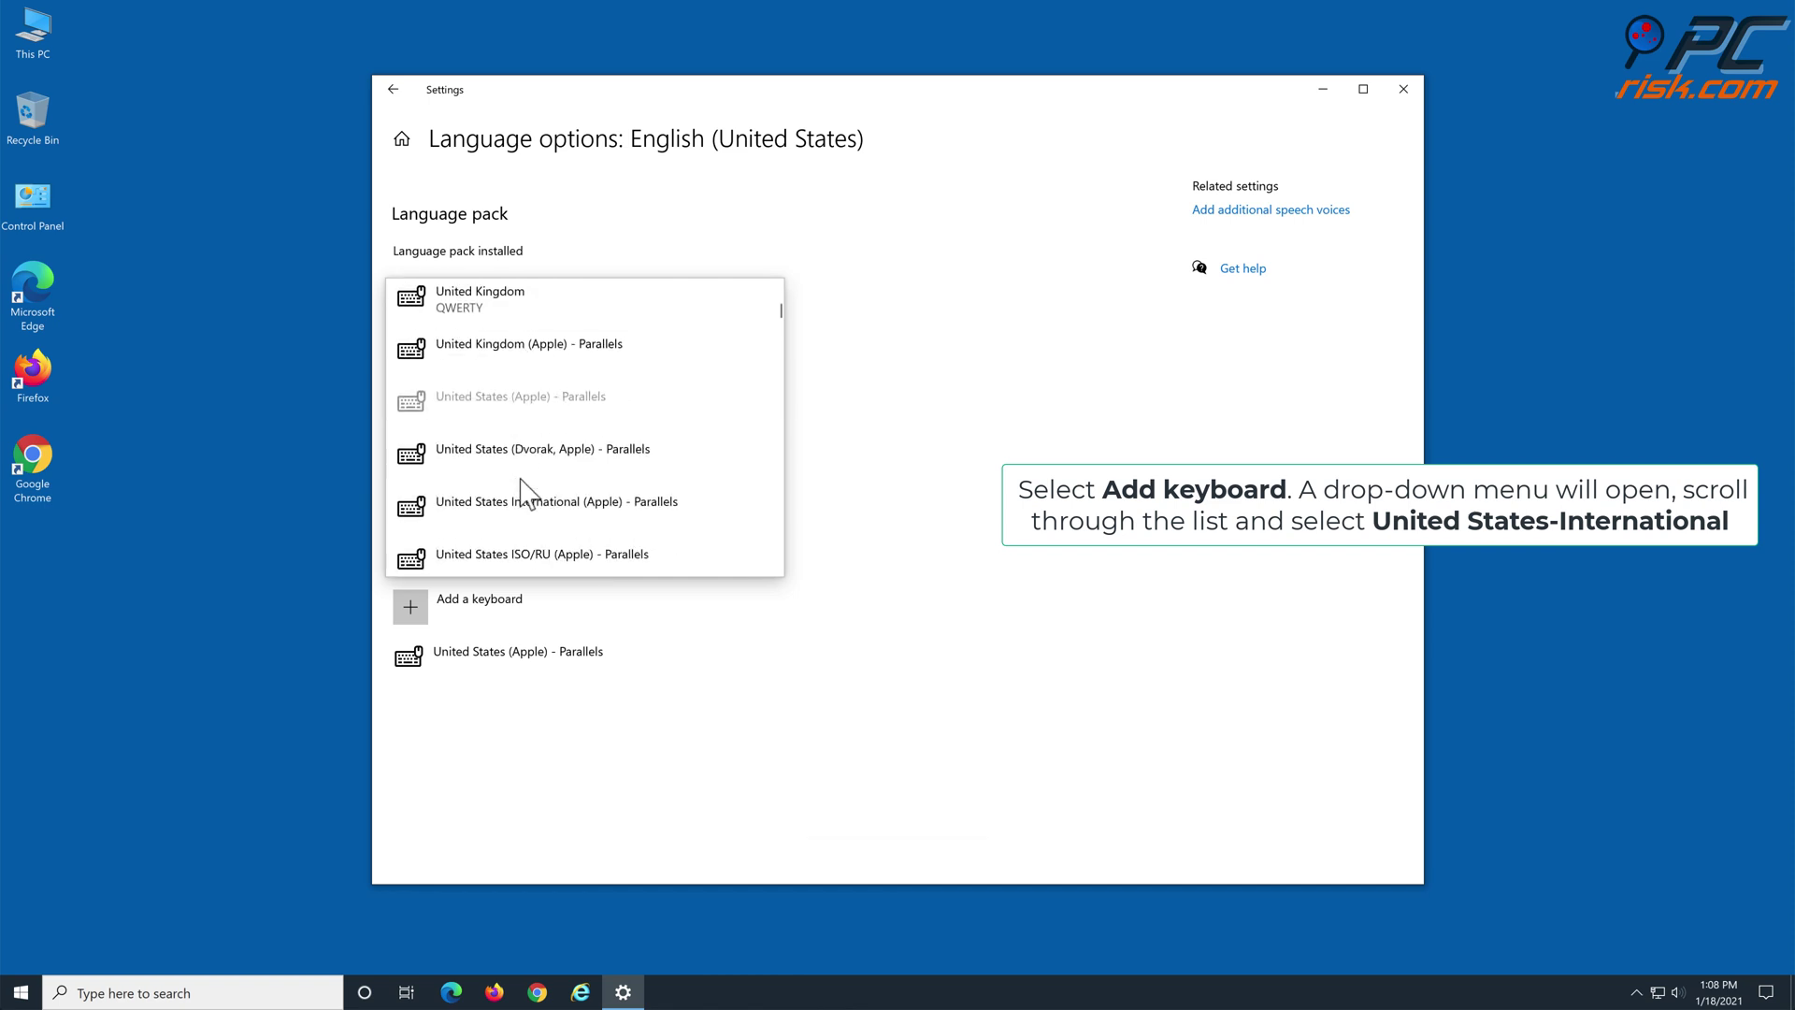
scroll(521, 480, down, 4)
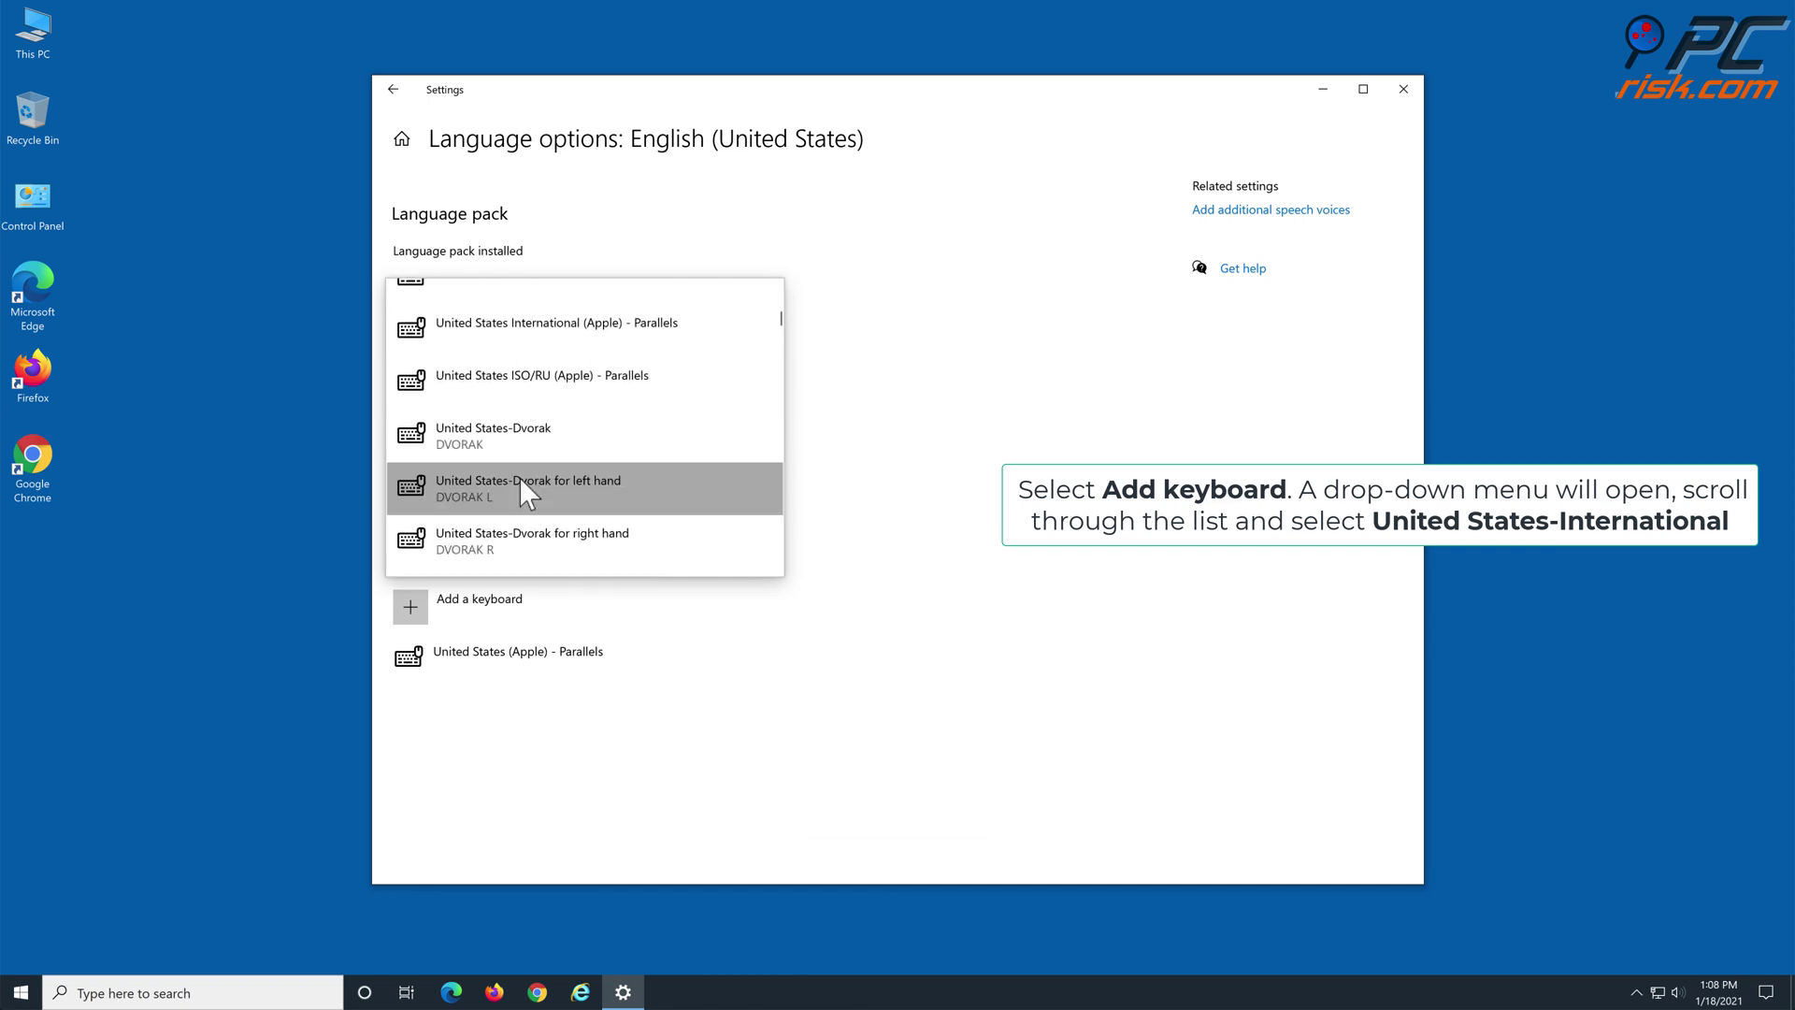
click(521, 497)
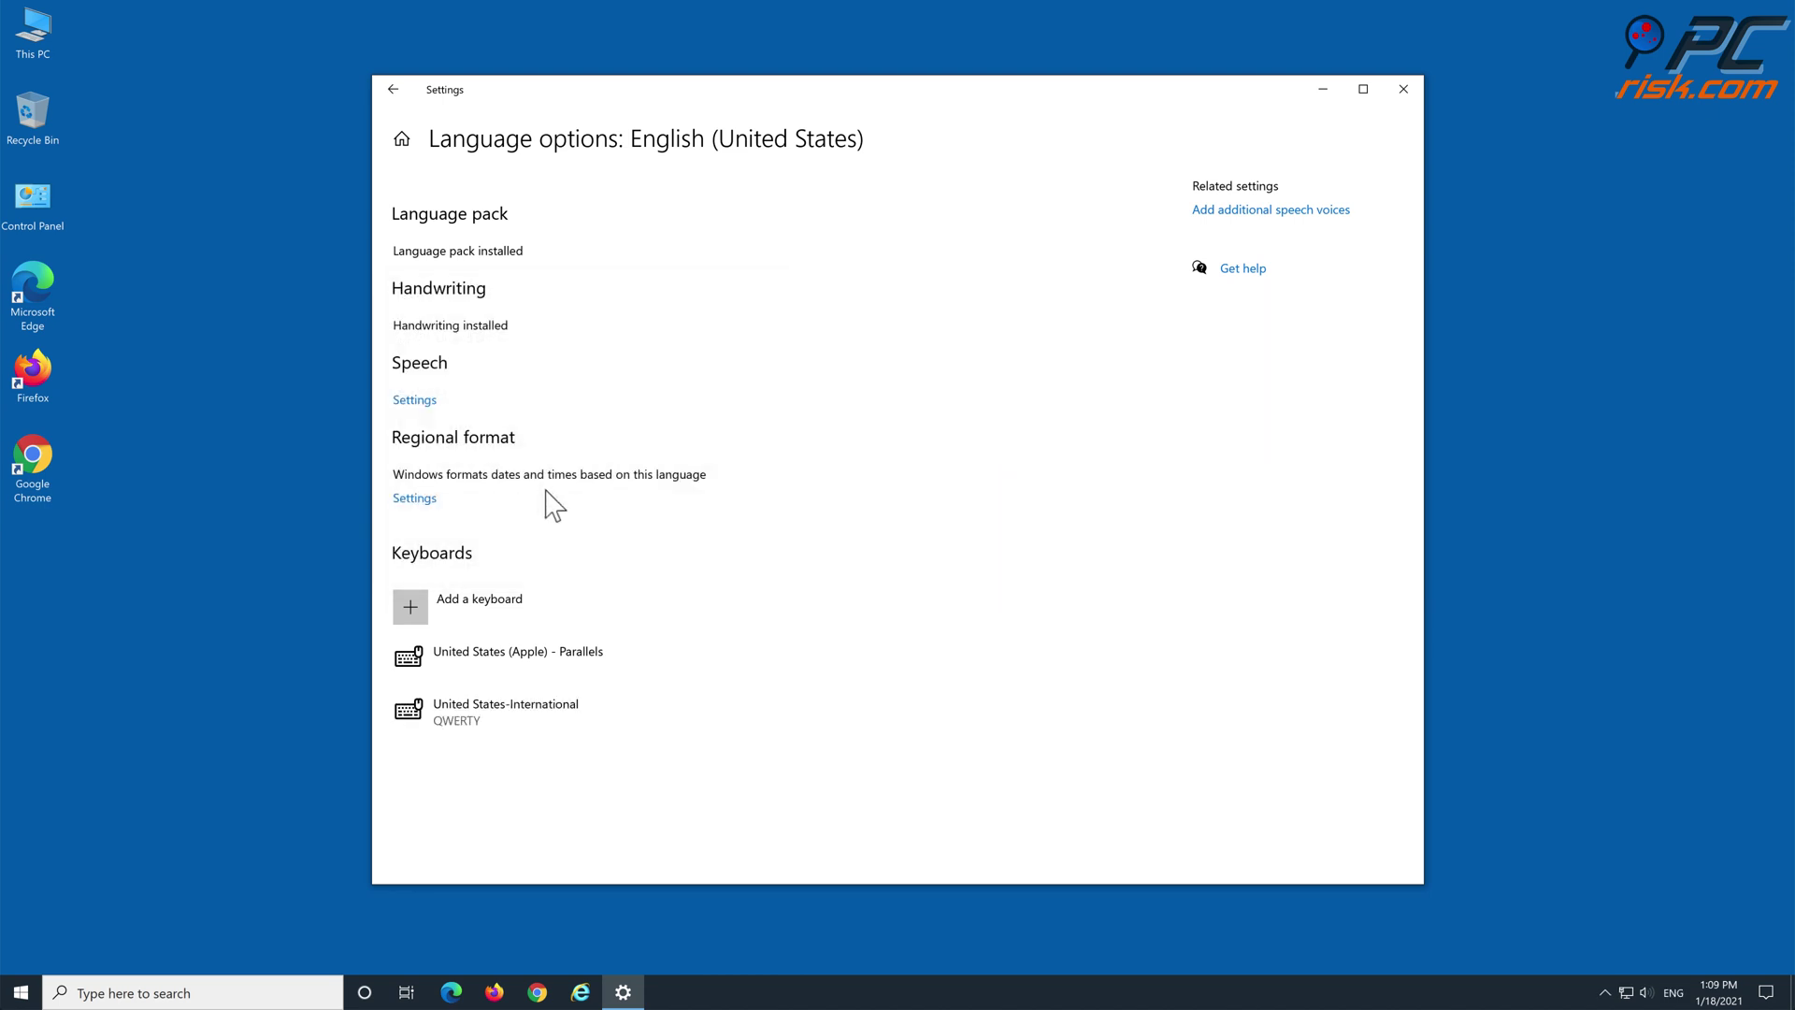
Close Settings and switch the input language to ENG INTL (United States-International).
click(1403, 90)
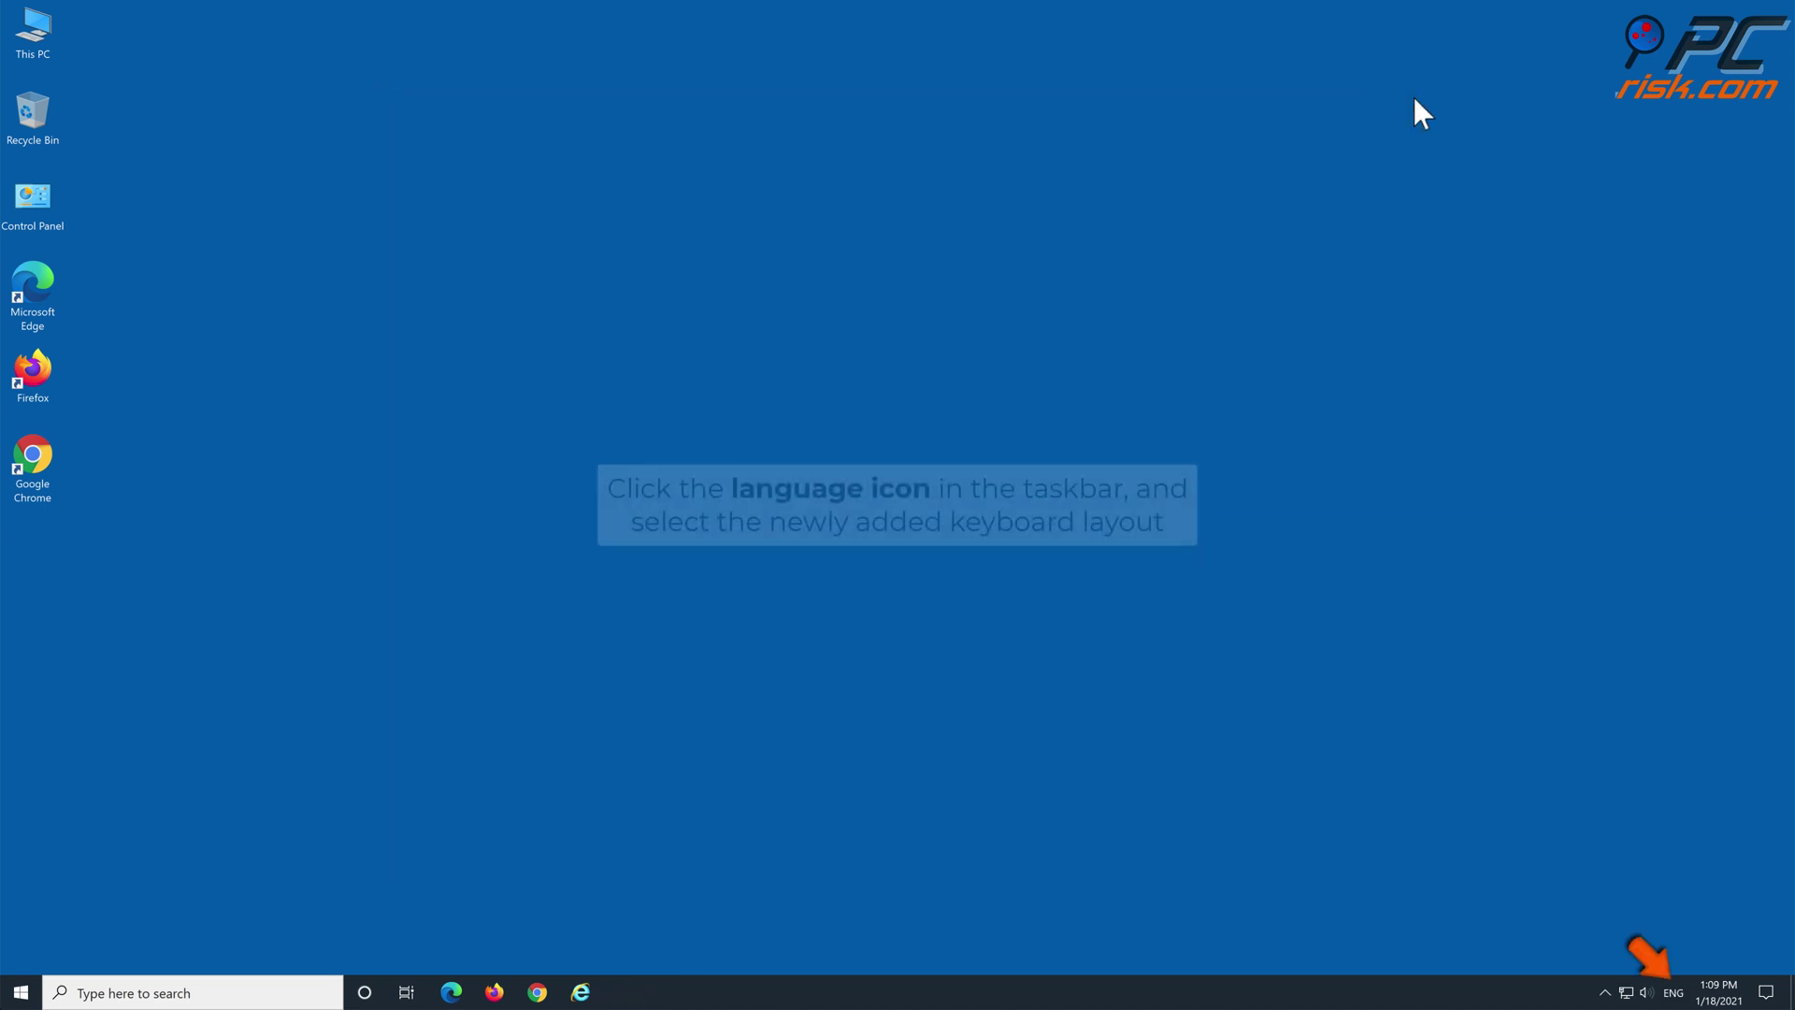
click(1674, 999)
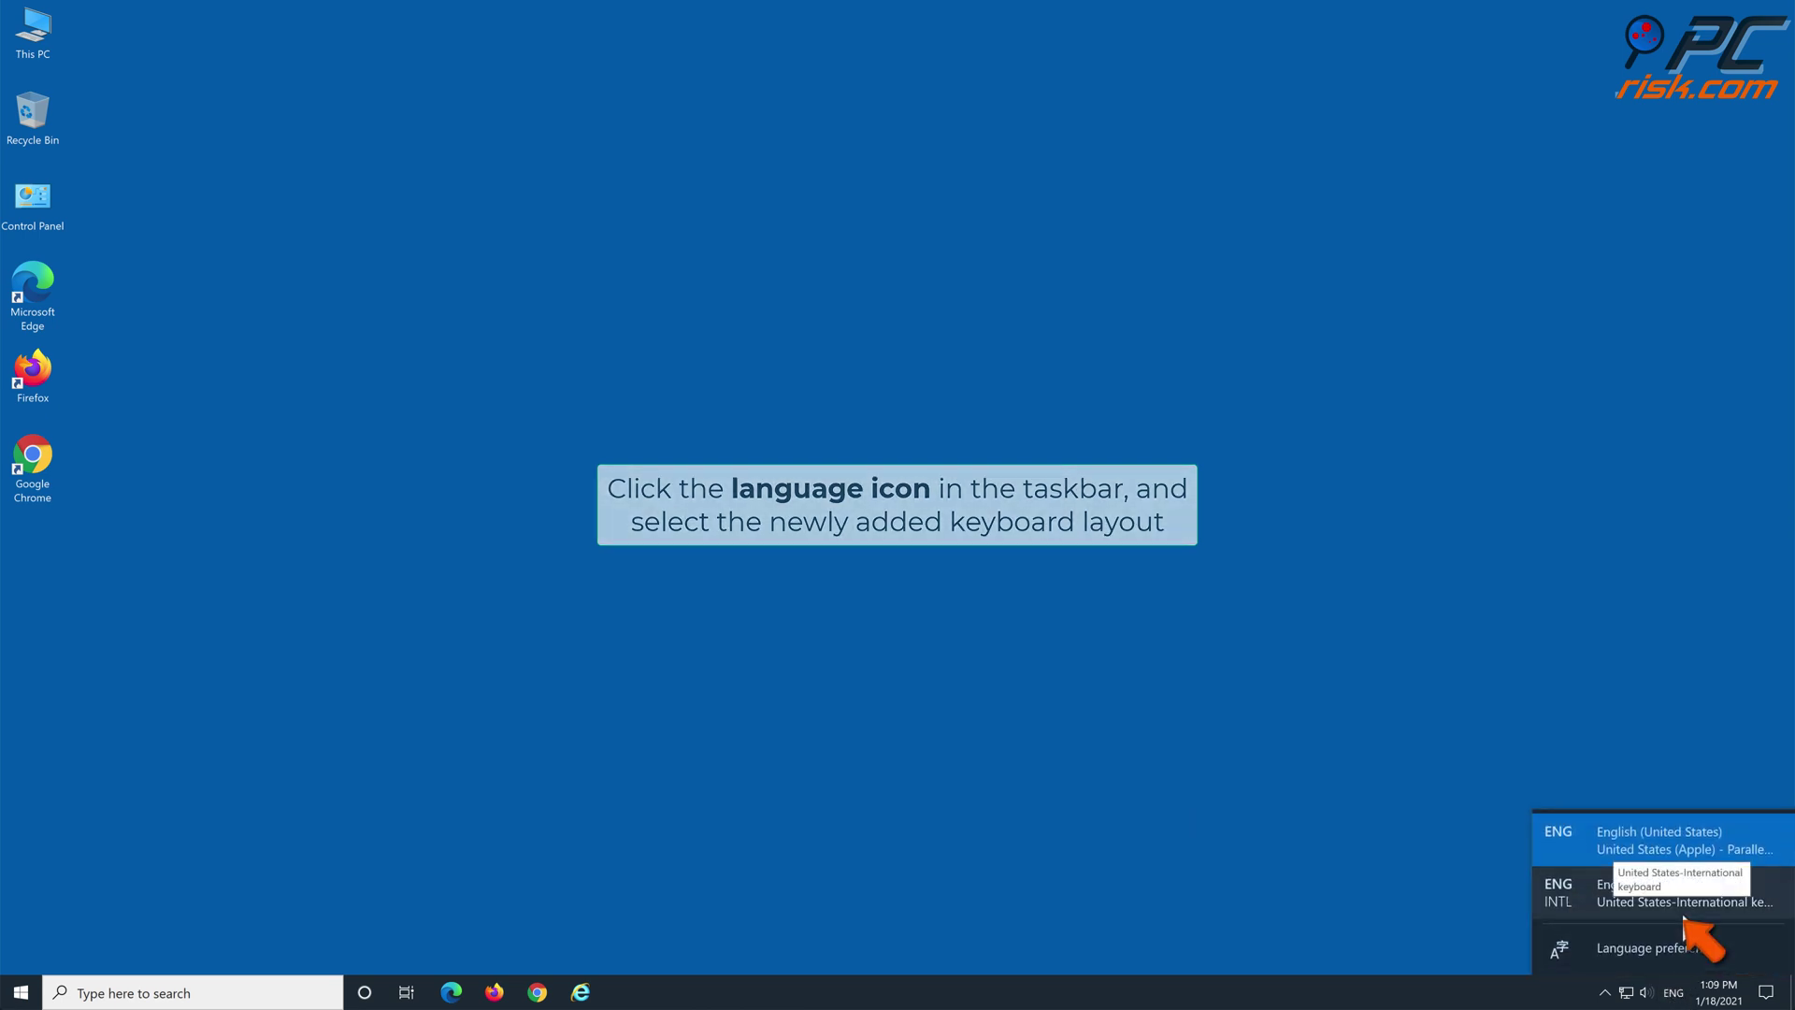
click(1684, 921)
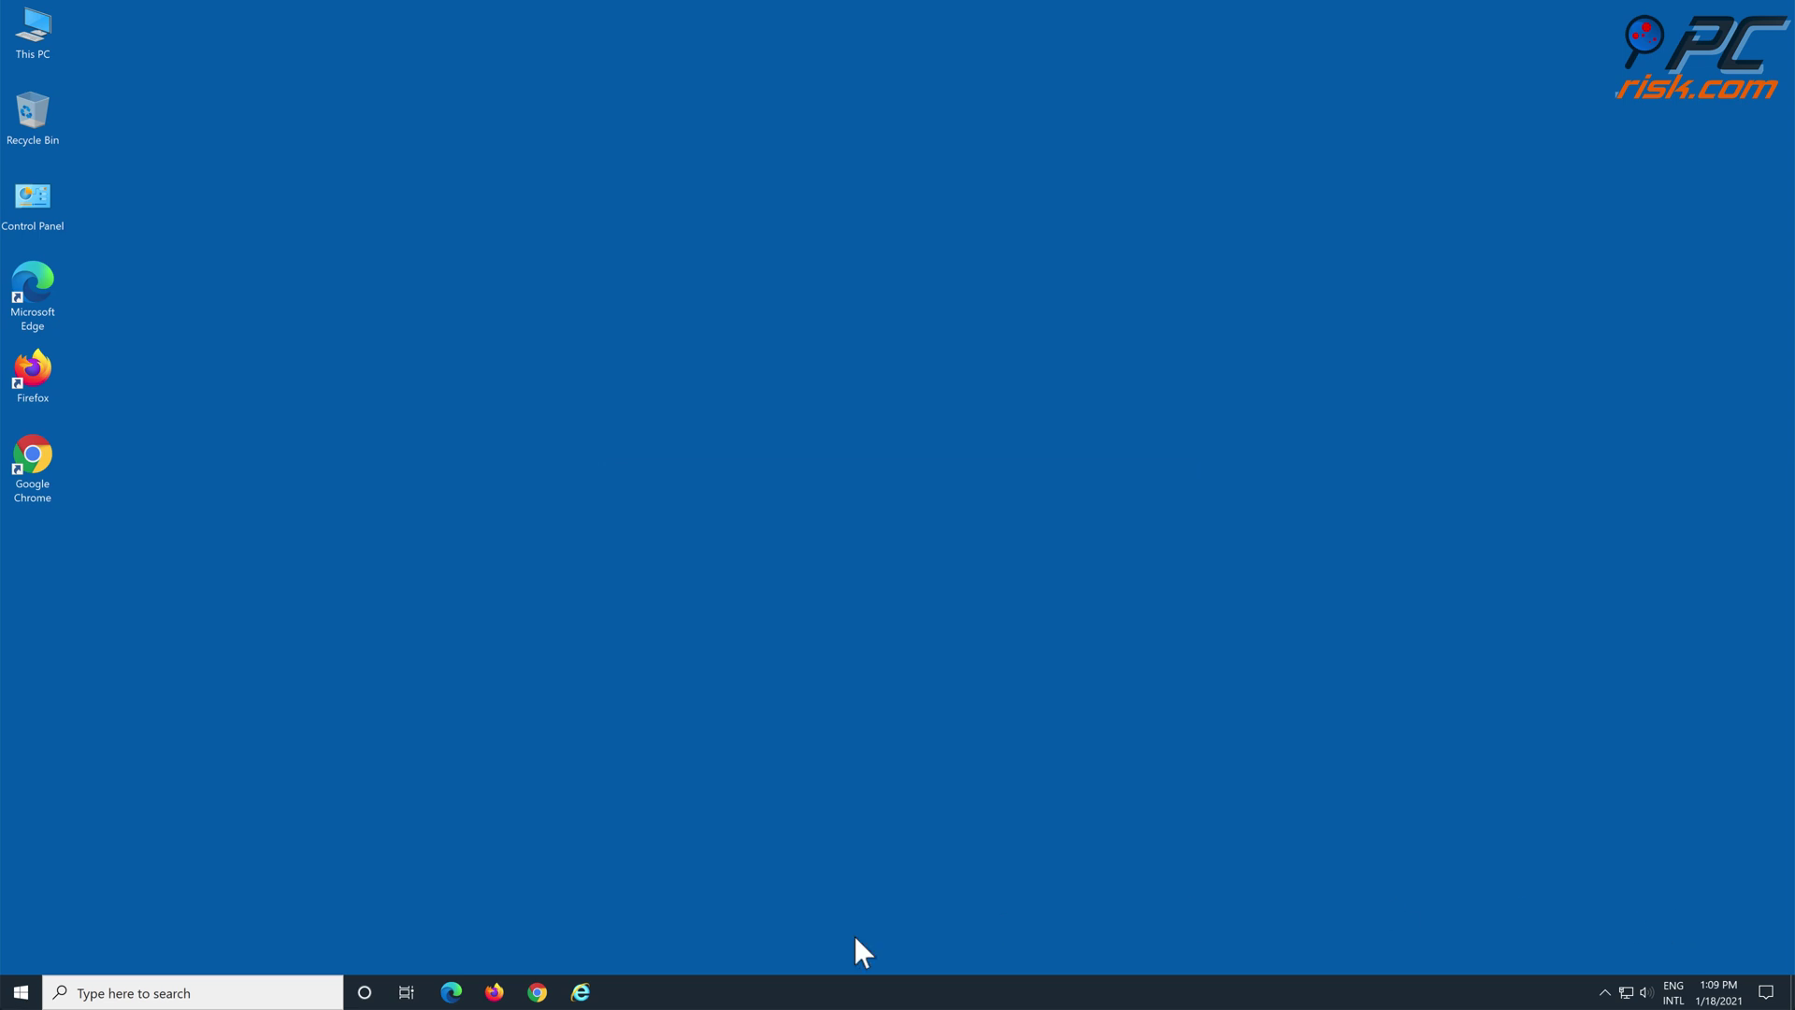
Search 'wordpad' in the taskbar and launch WordPad.
click(236, 991)
text(wordpad)
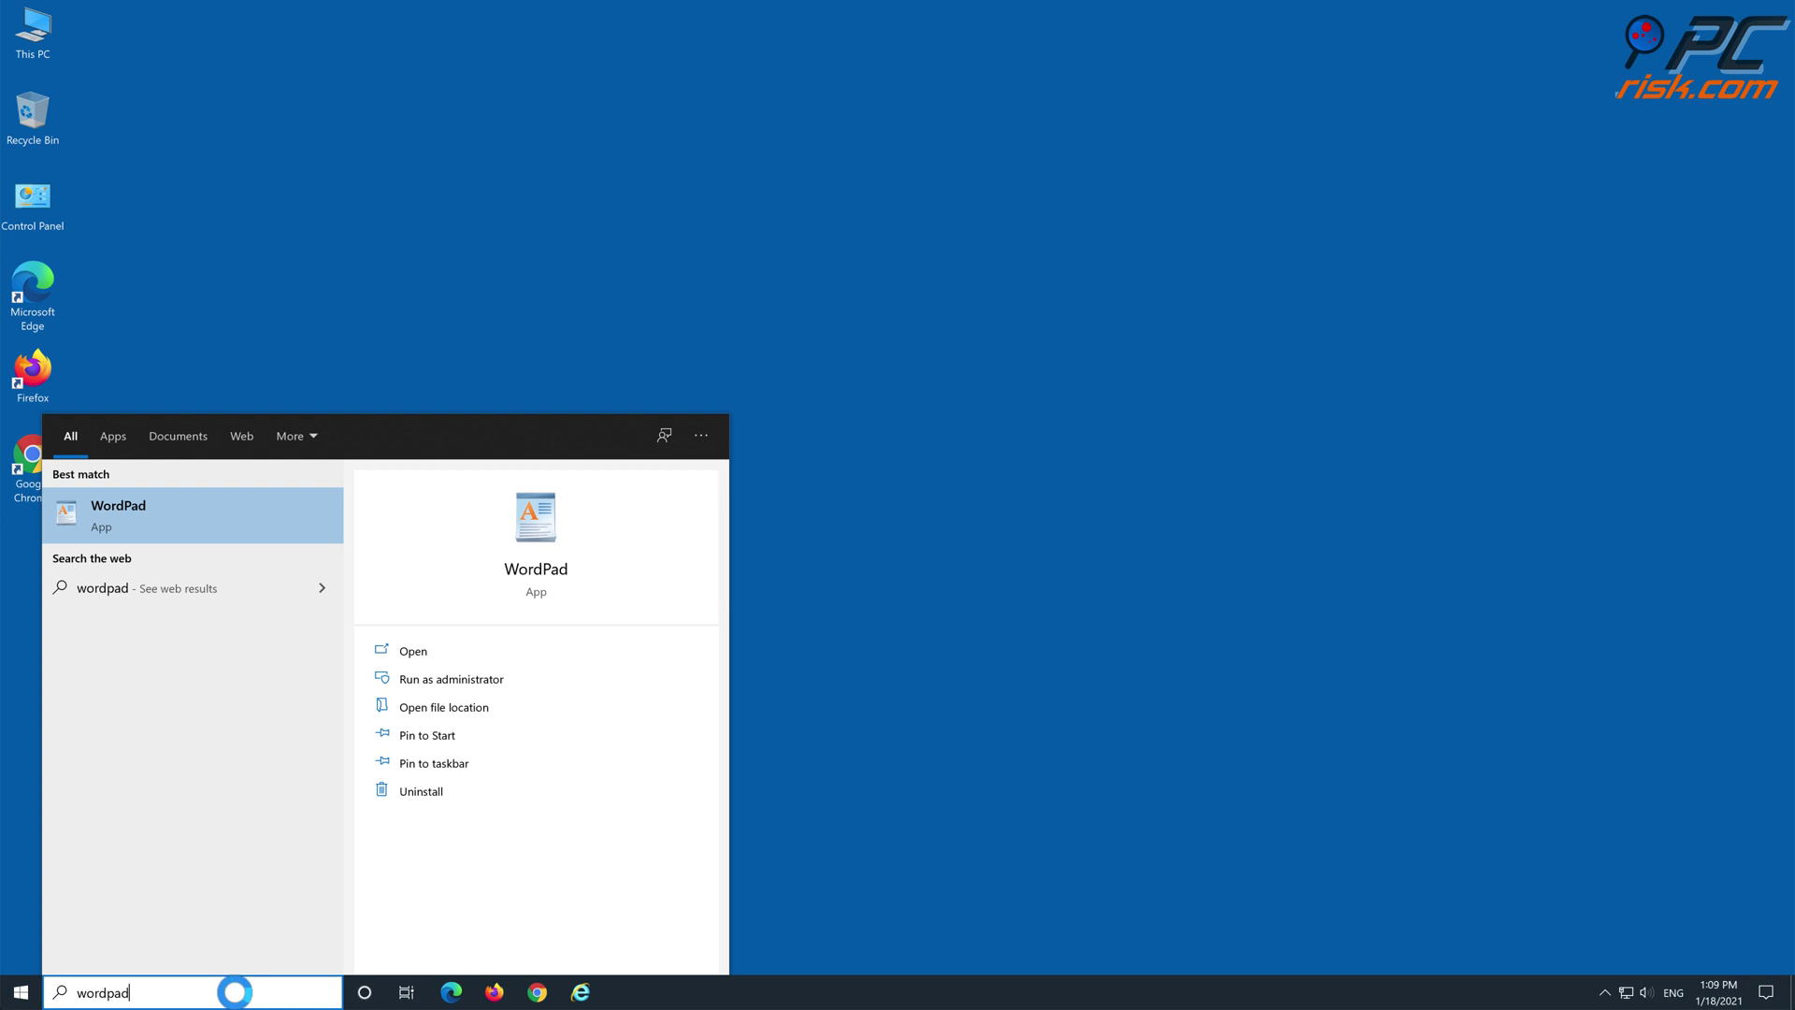
click(236, 514)
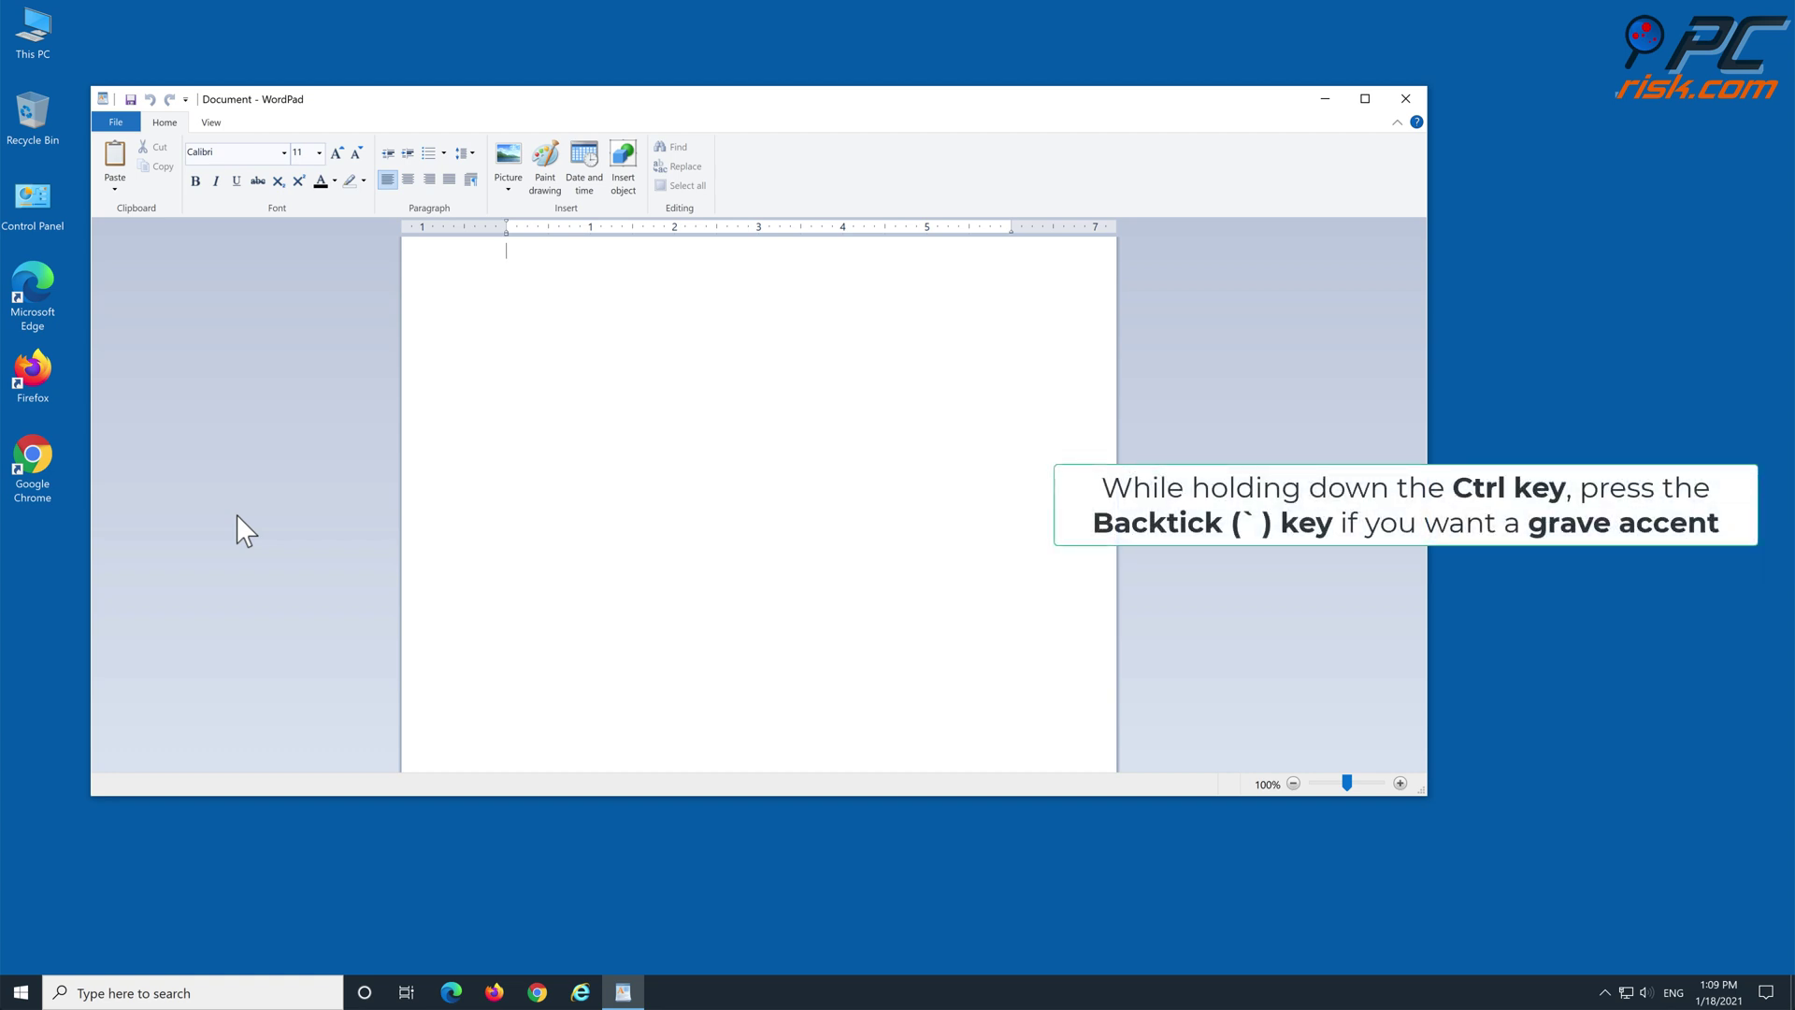
Type the accented letters à, á, â and ã in WordPad using Ctrl accent shortcuts.
key(ctrl+grave)
text(a)
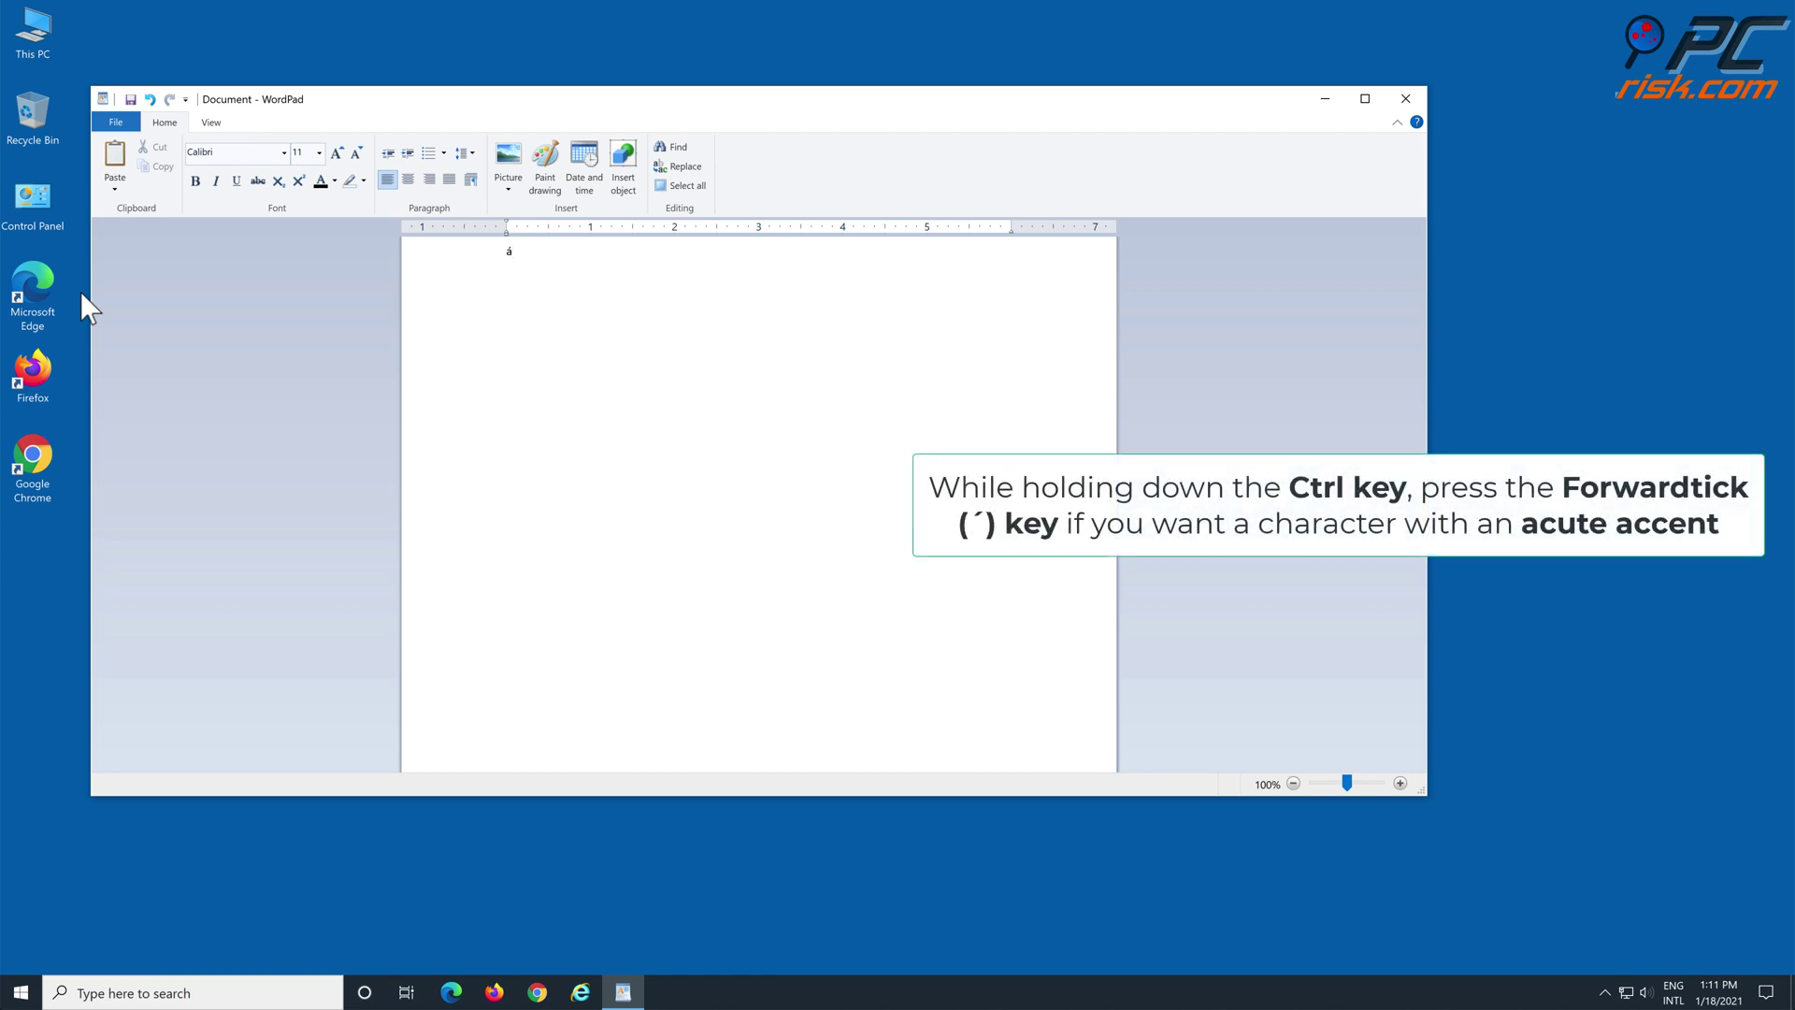
text(á)
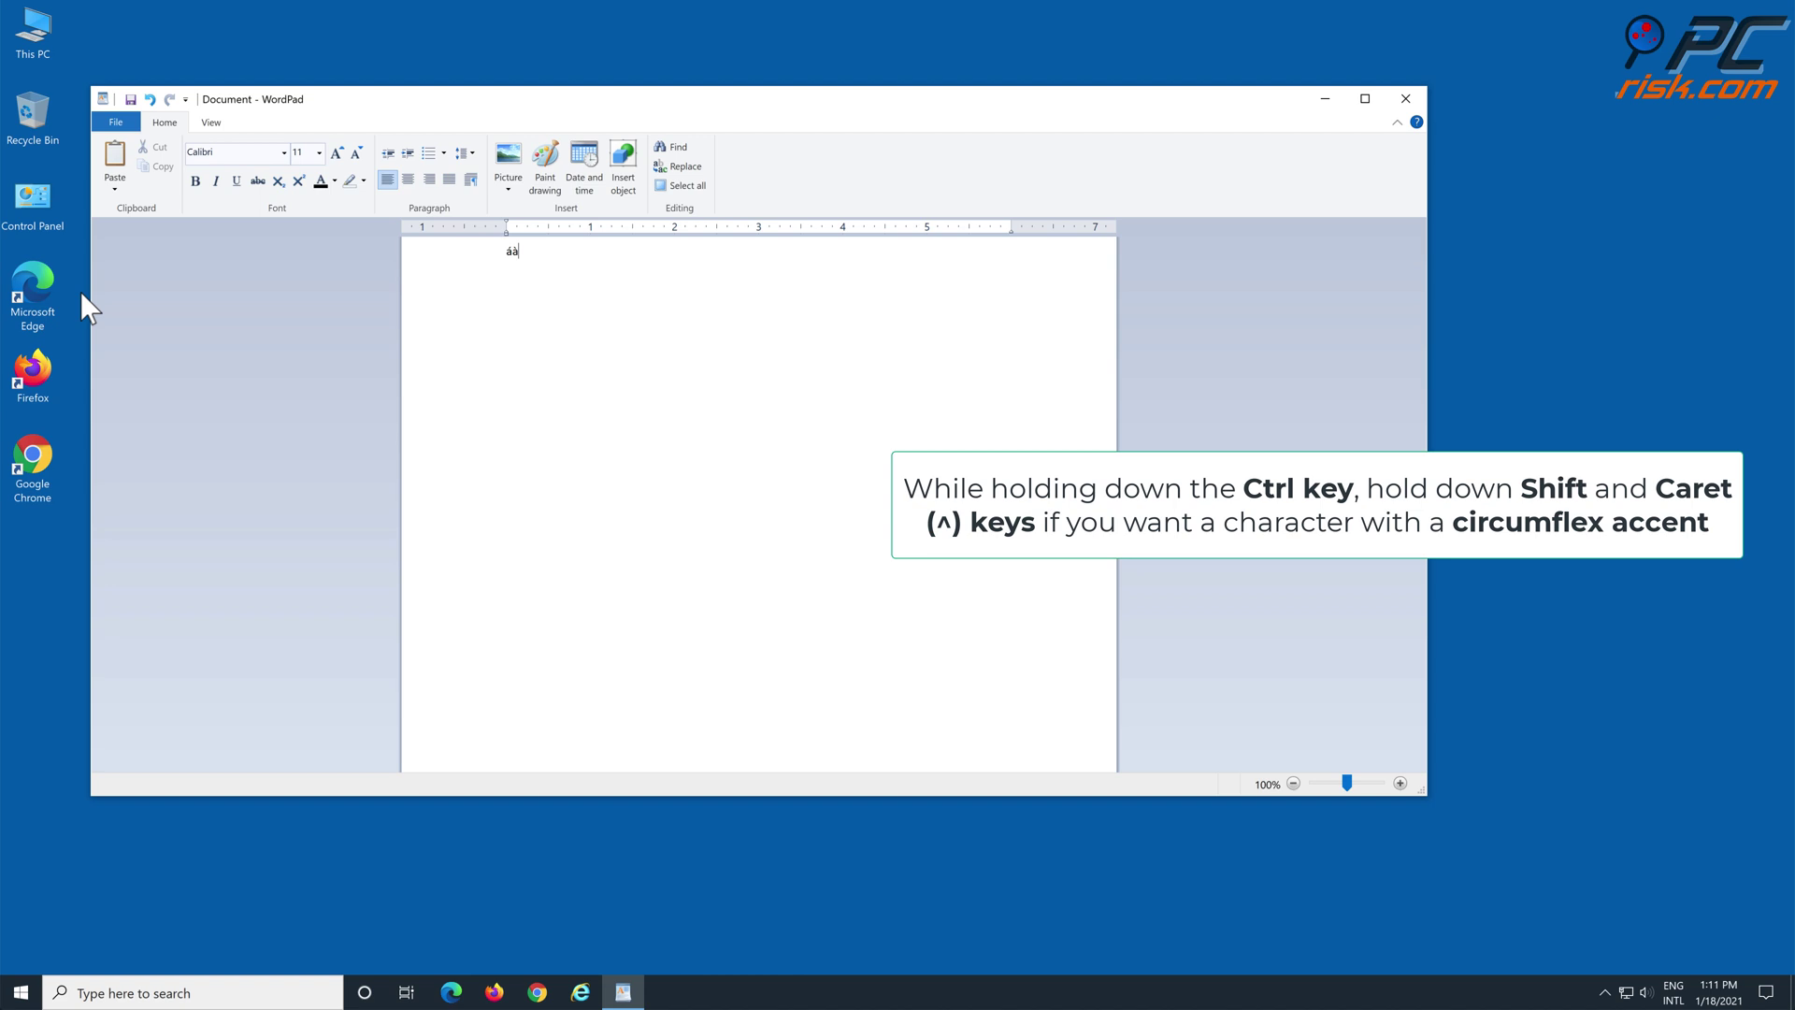
text(â)
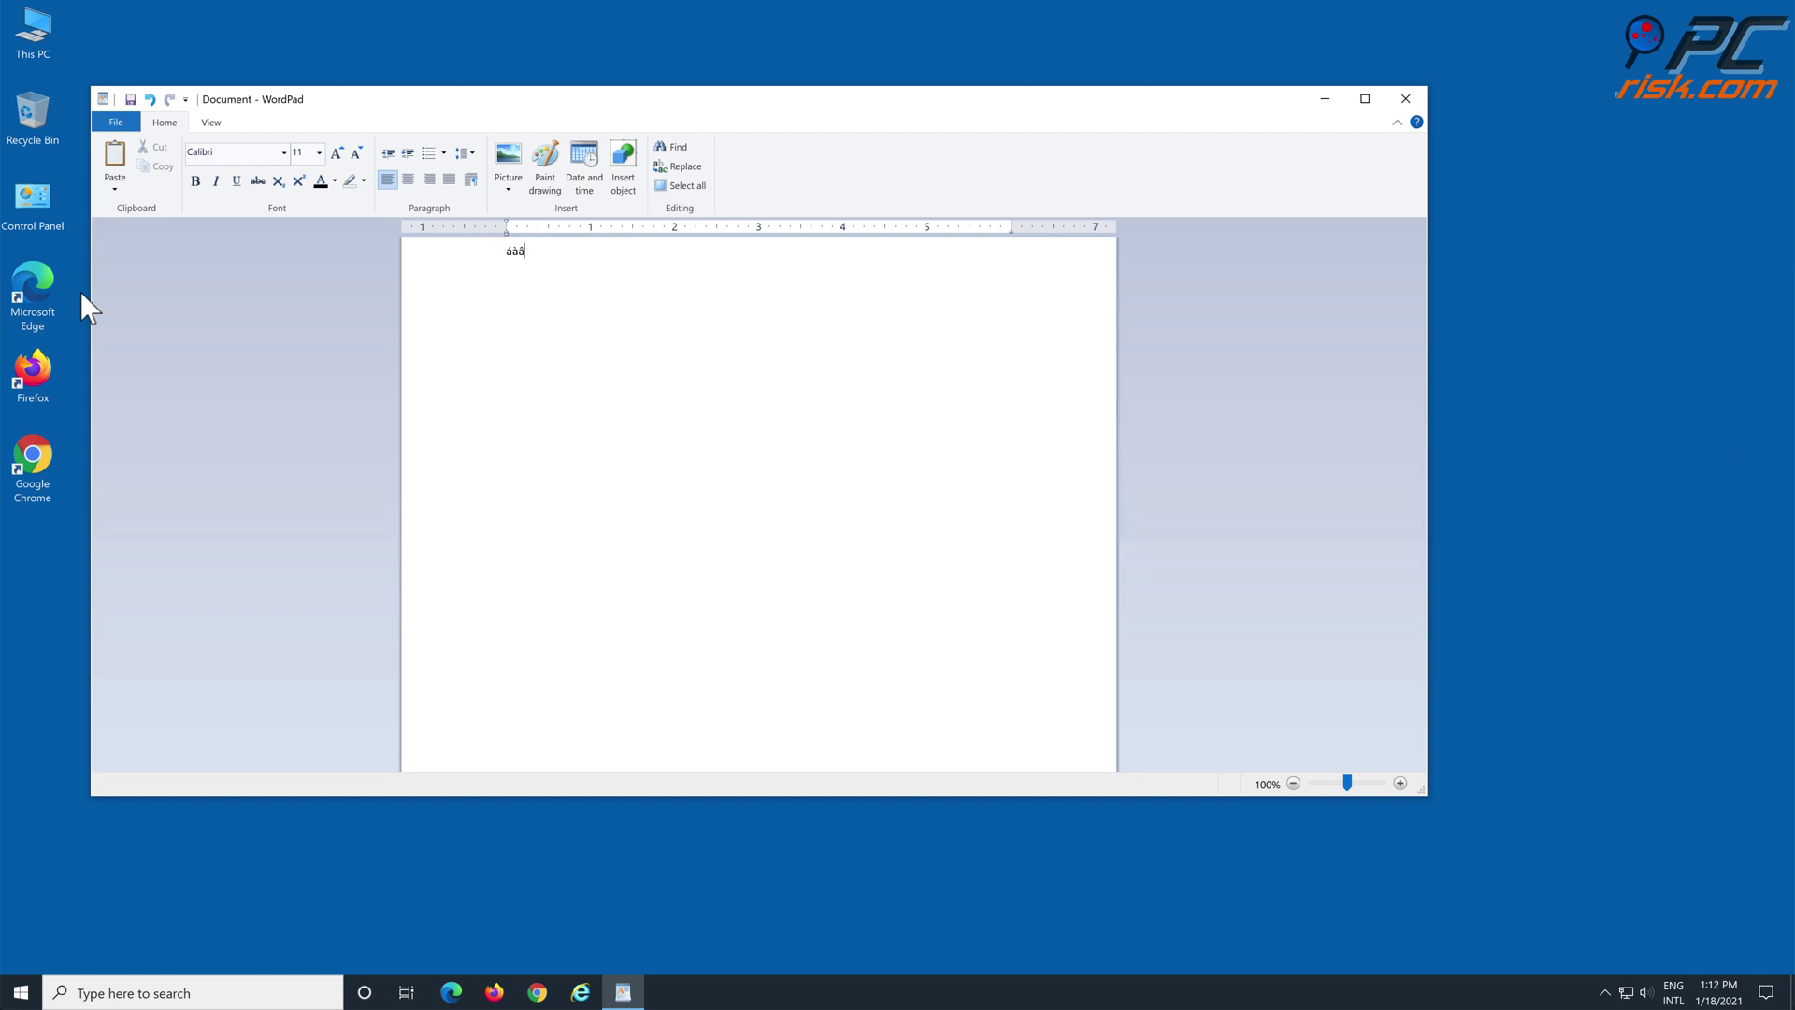
text(ãä)
Close WordPad and discard the accented text without saving.
click(1405, 98)
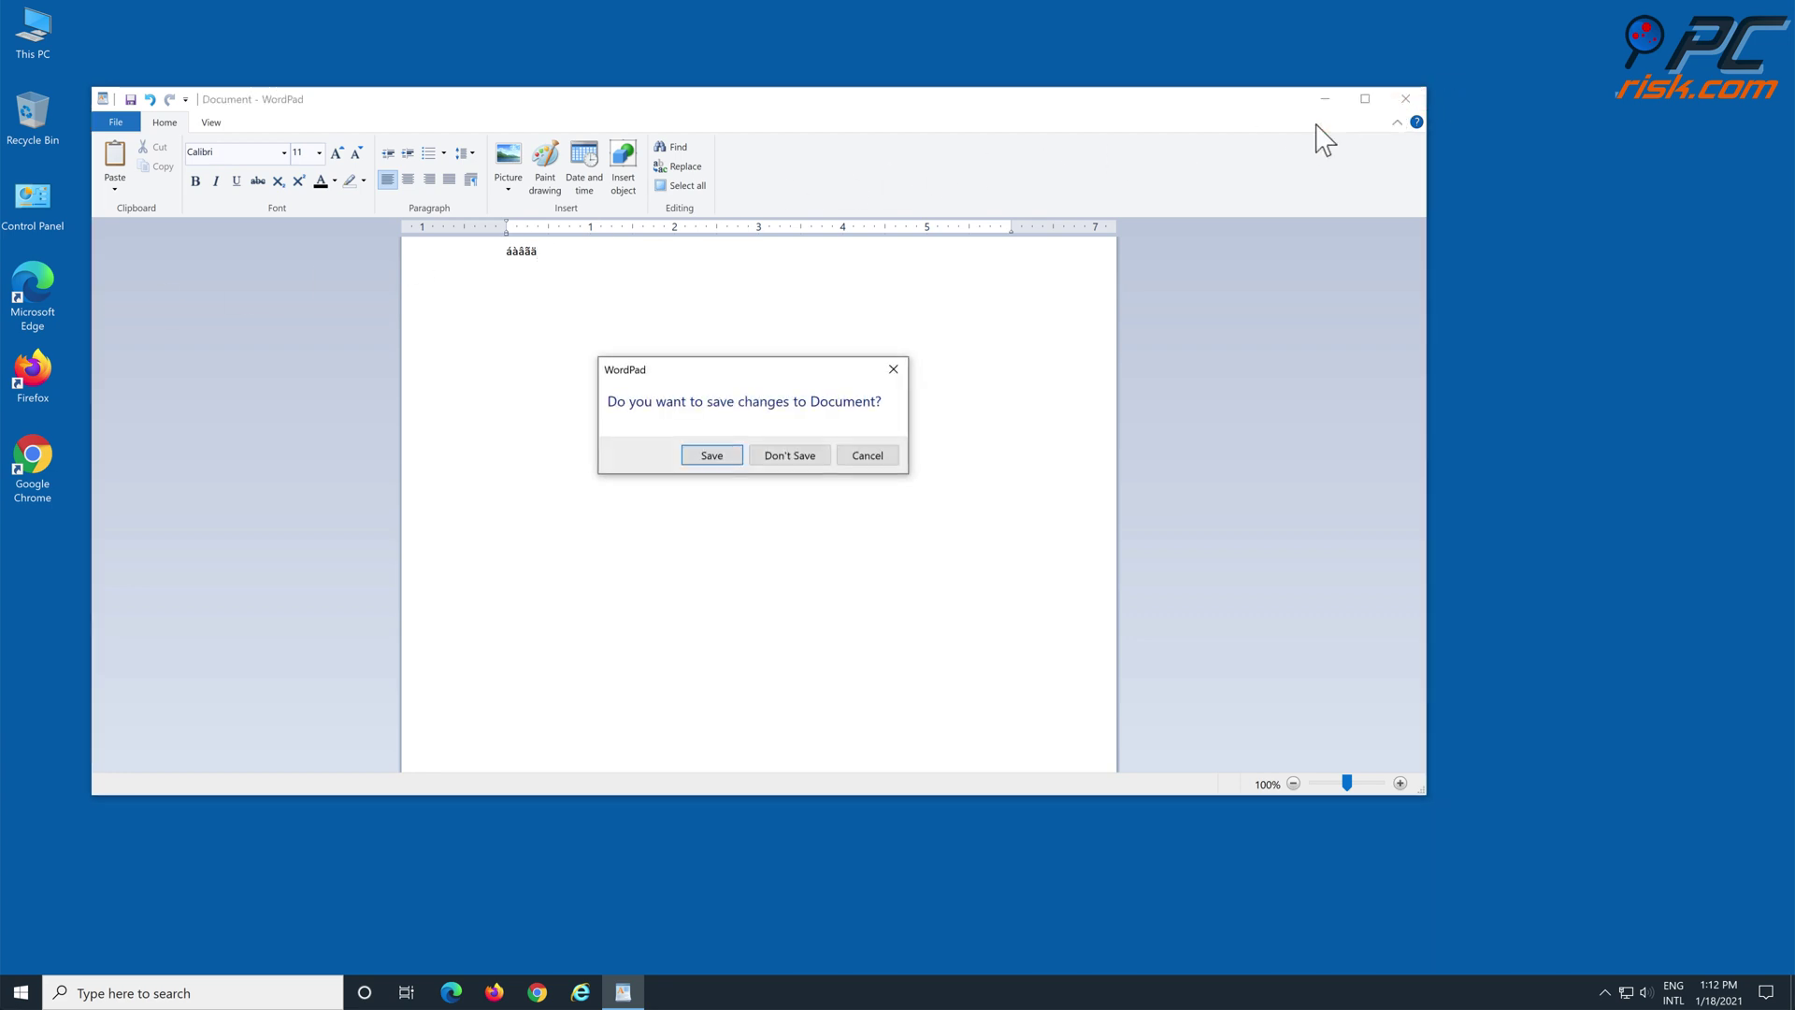
click(774, 459)
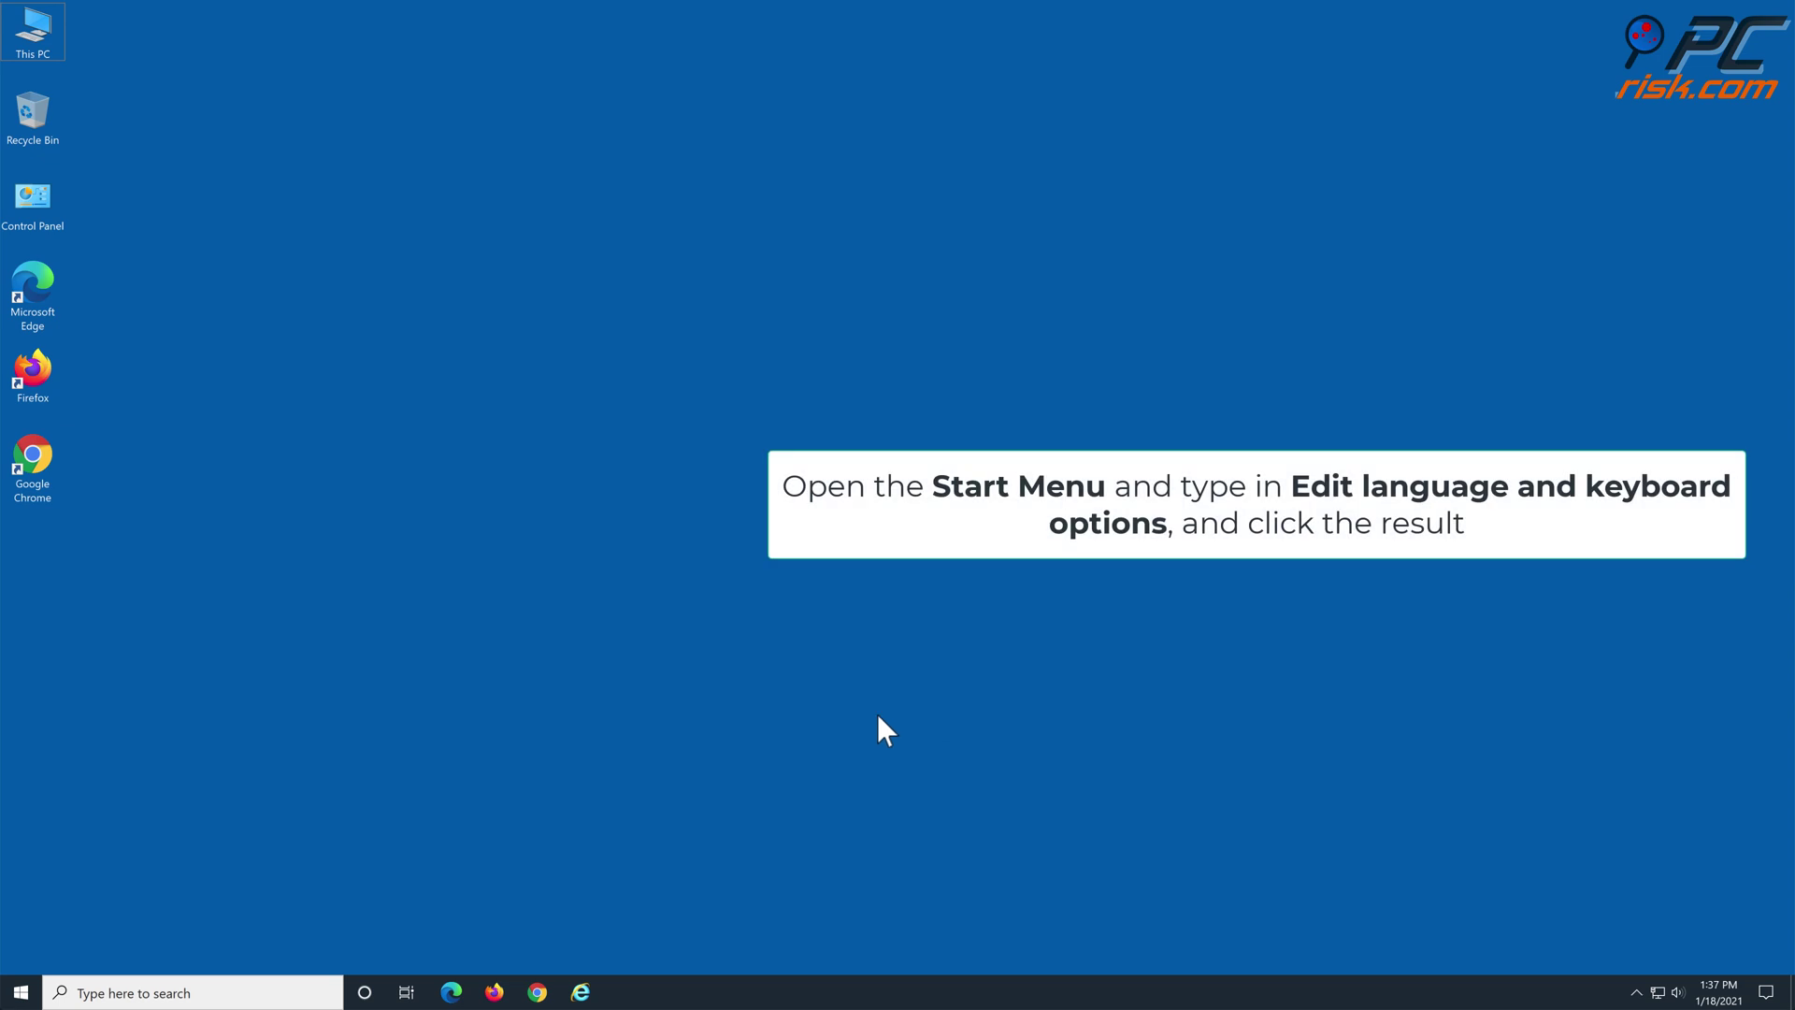
Search 'edit language and keyboard options' and open the Language settings page.
click(159, 993)
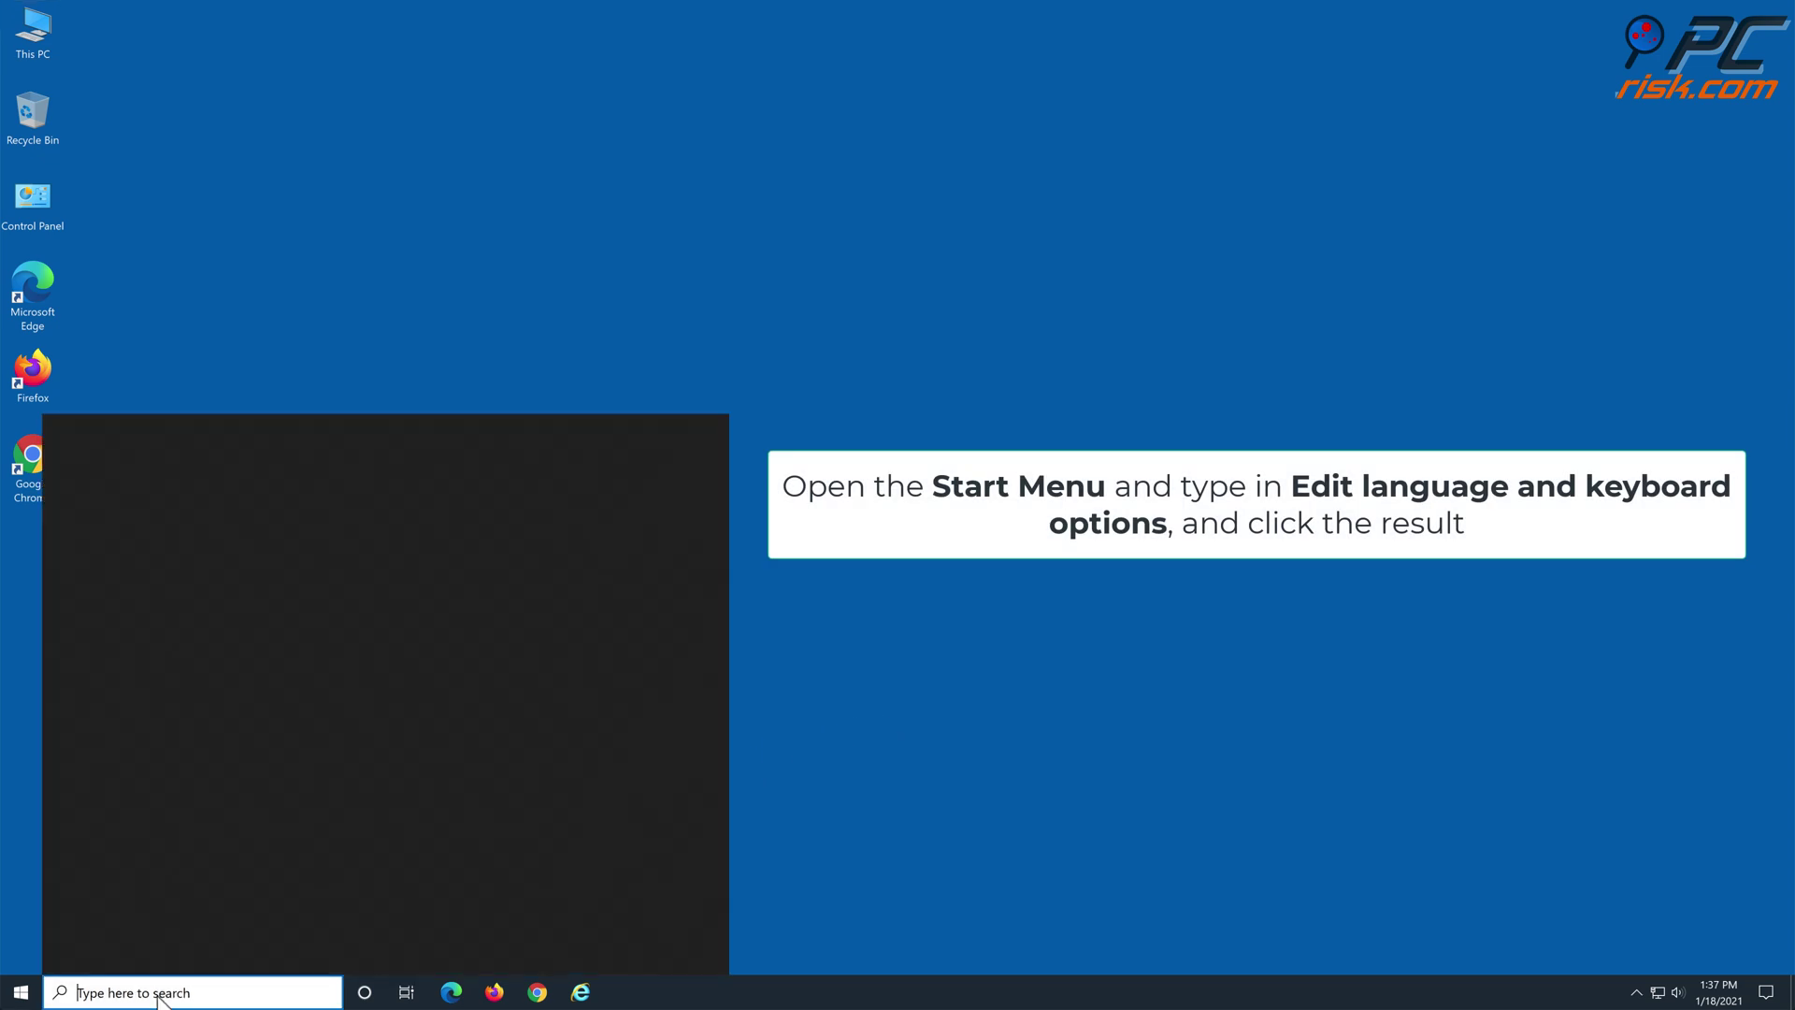
text(edit)
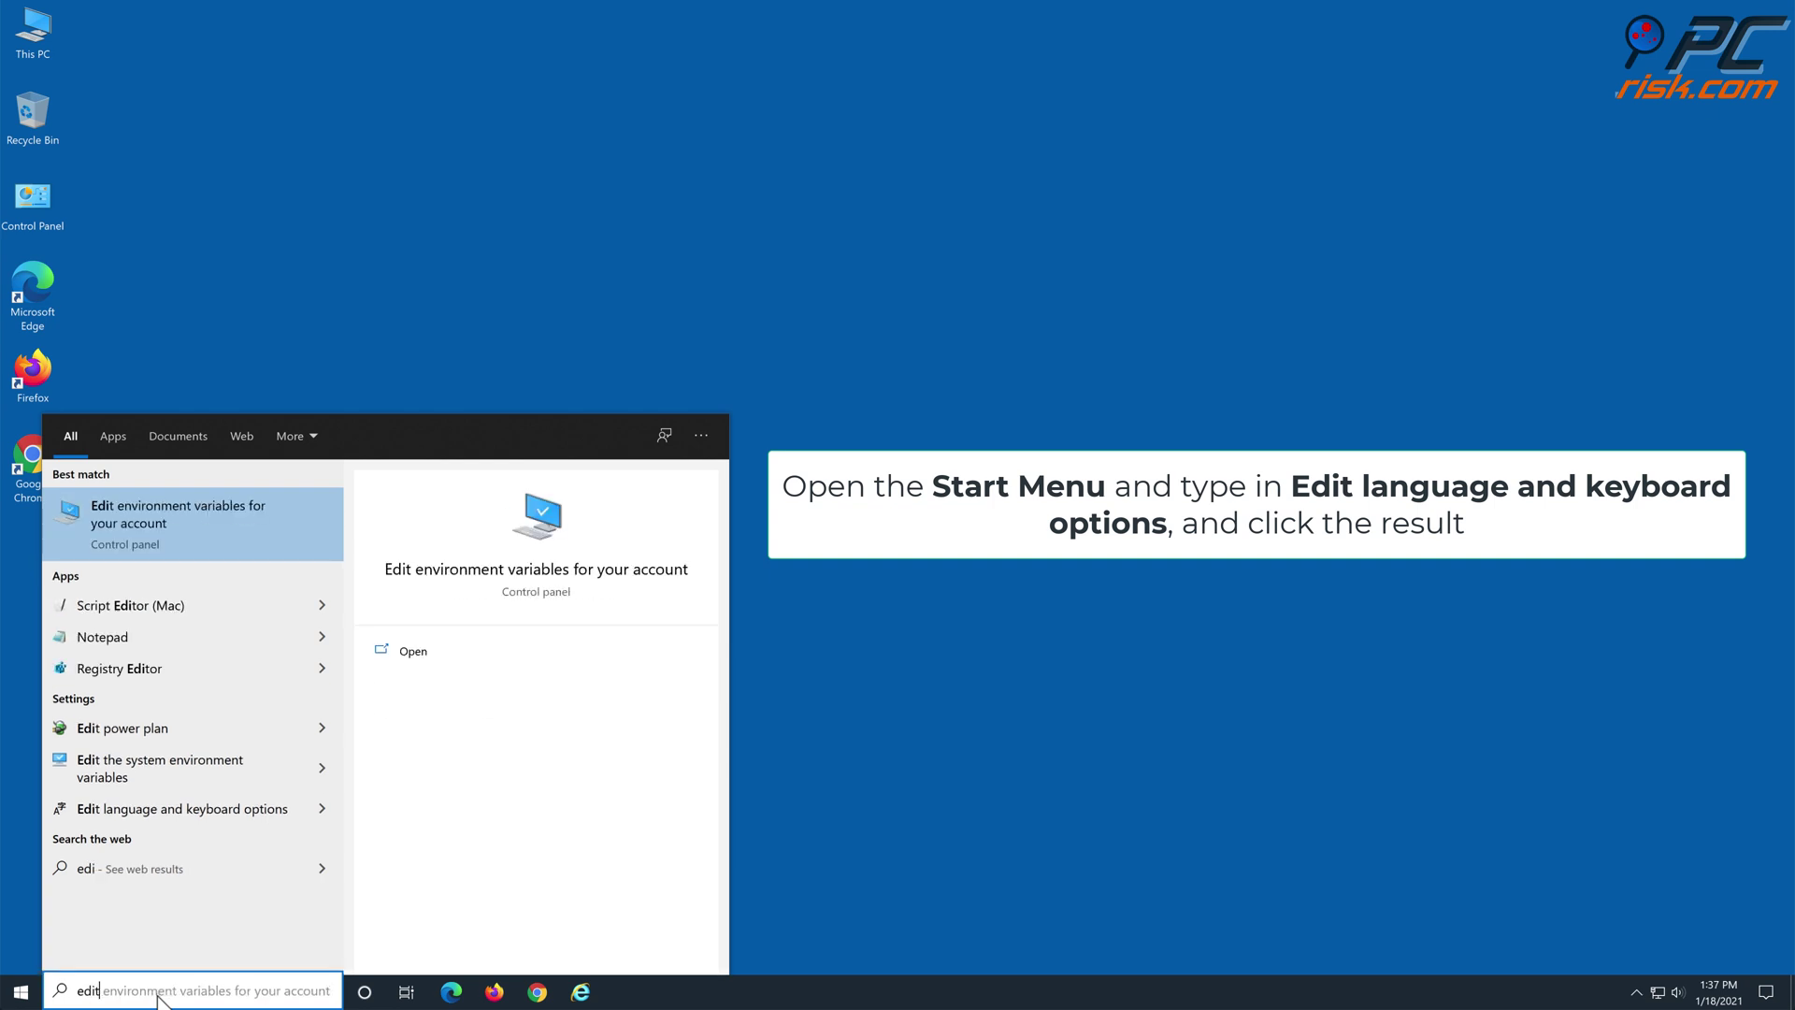
text( language and keyboard options)
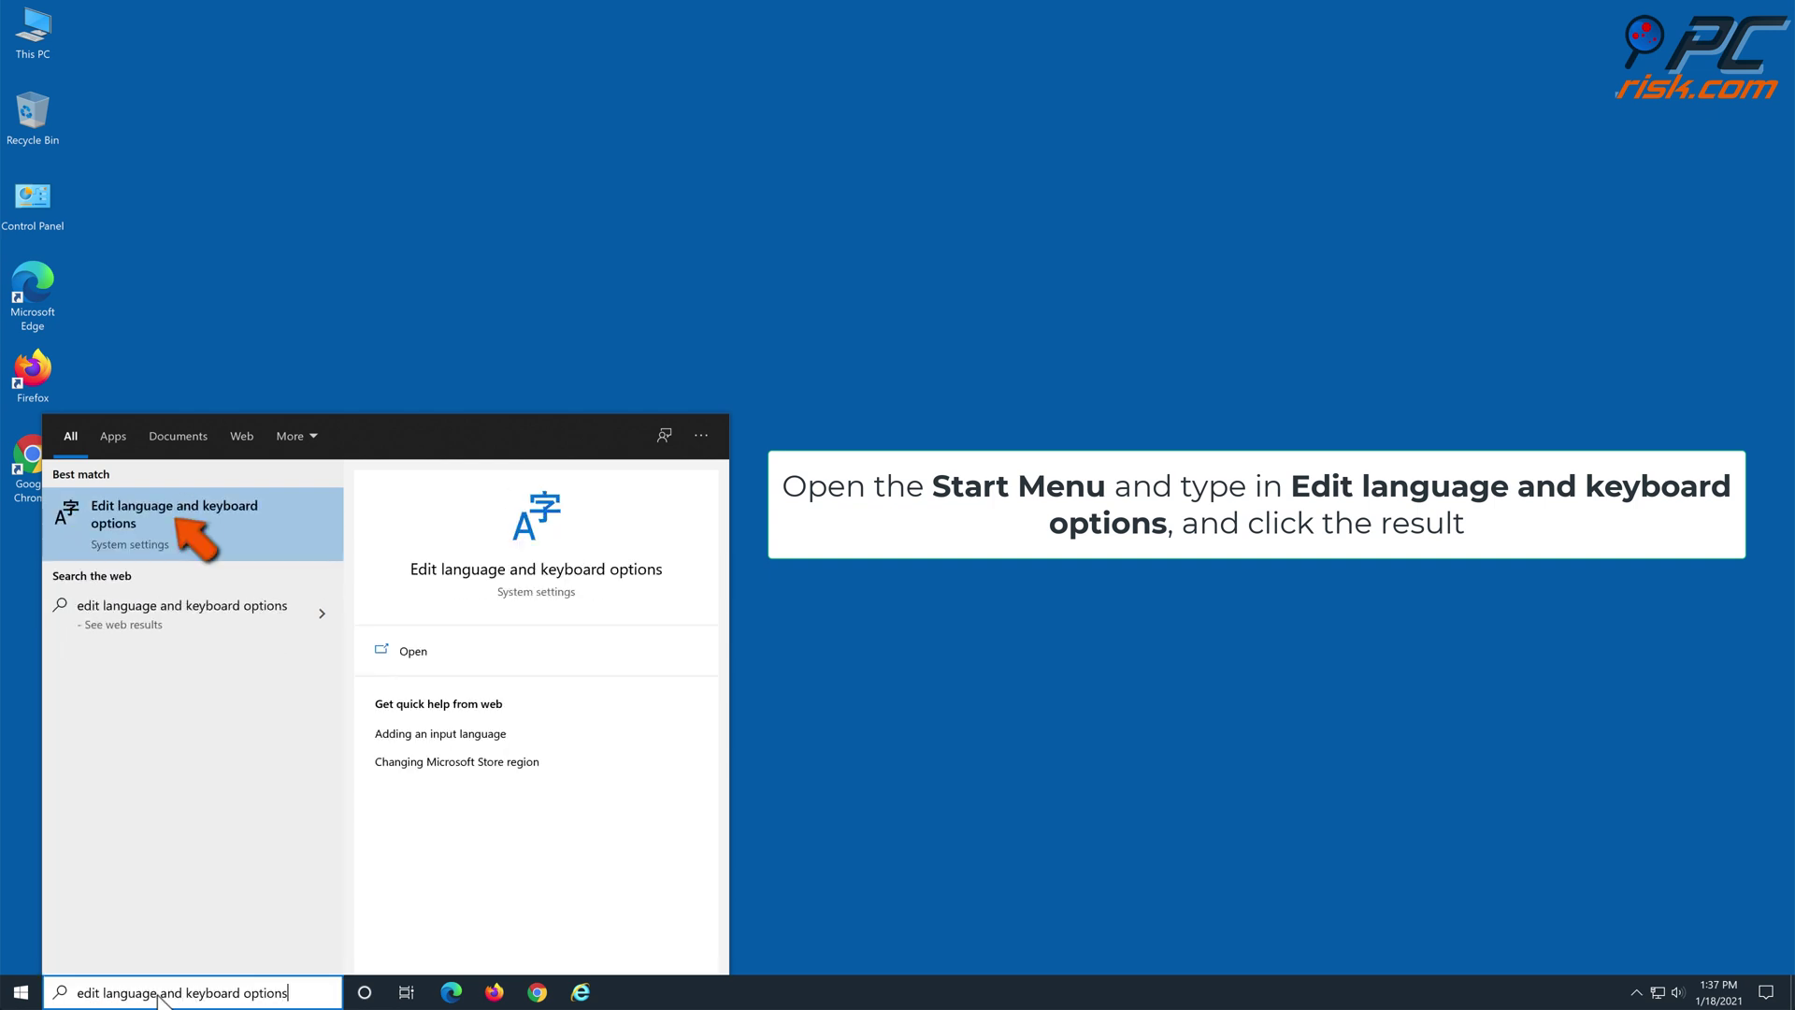
click(174, 538)
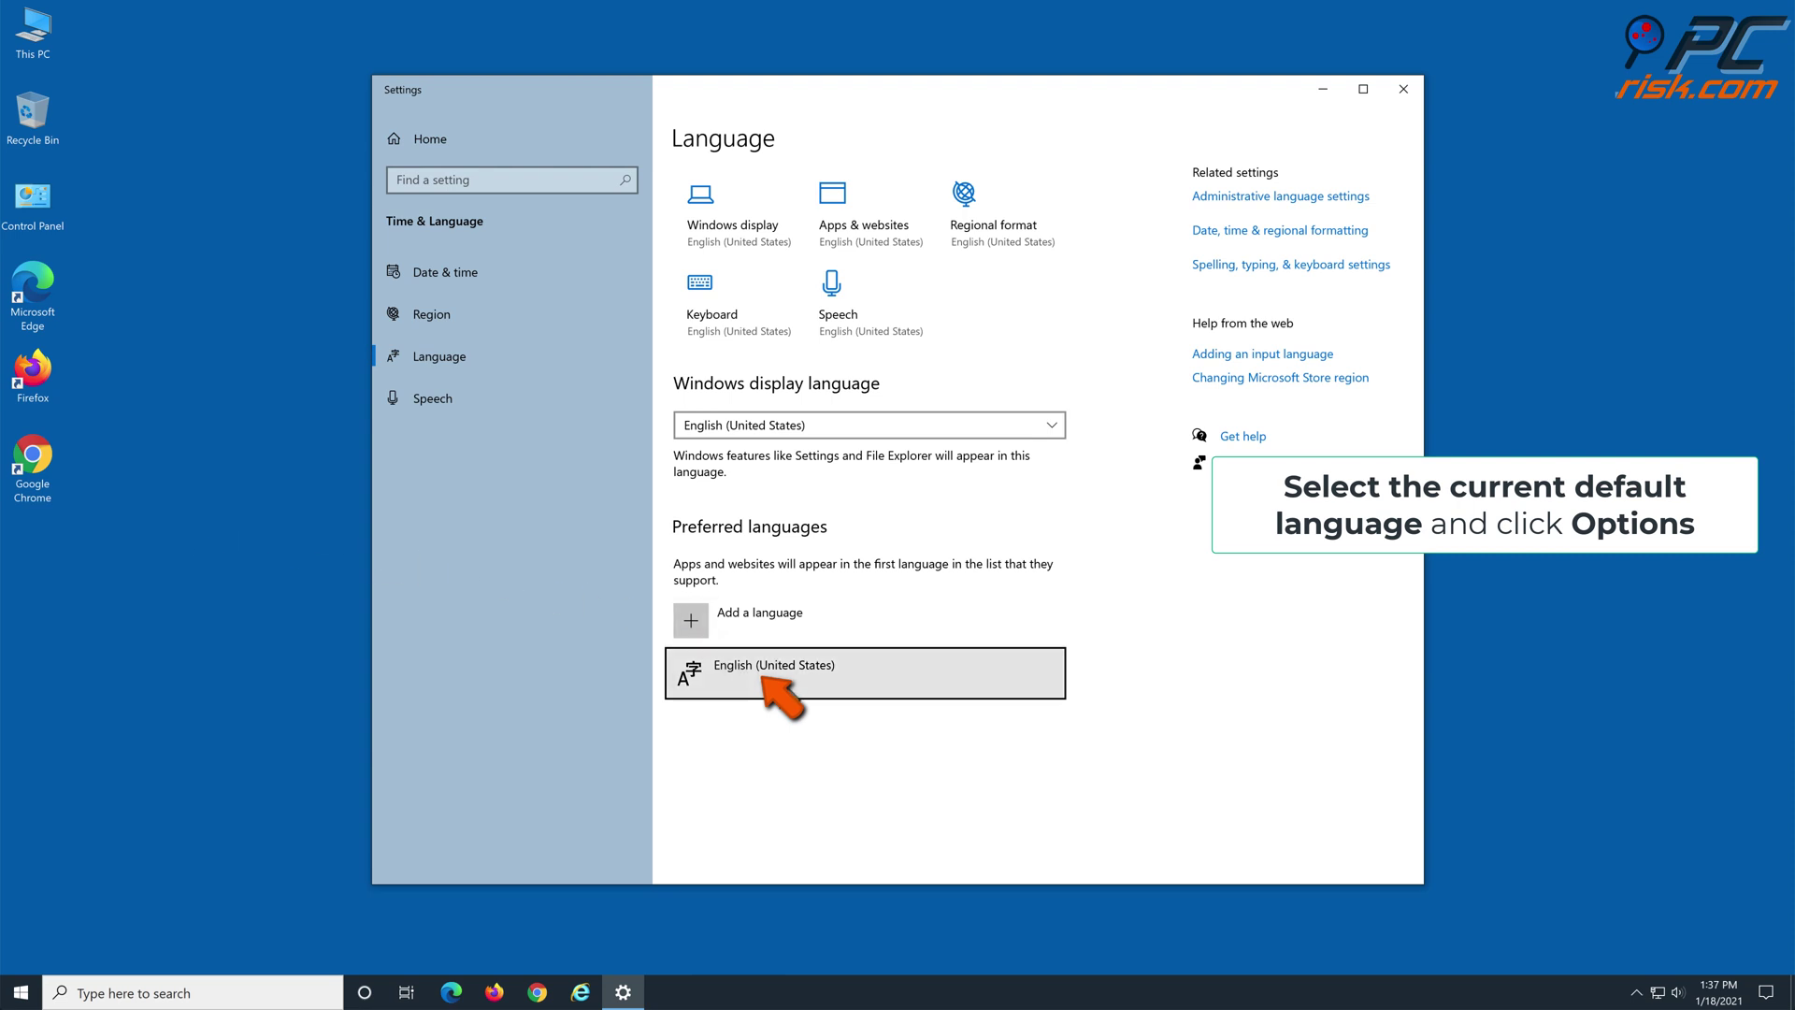
Add the Lithuanian QWERTY keyboard to English (United States) in its language options.
click(780, 678)
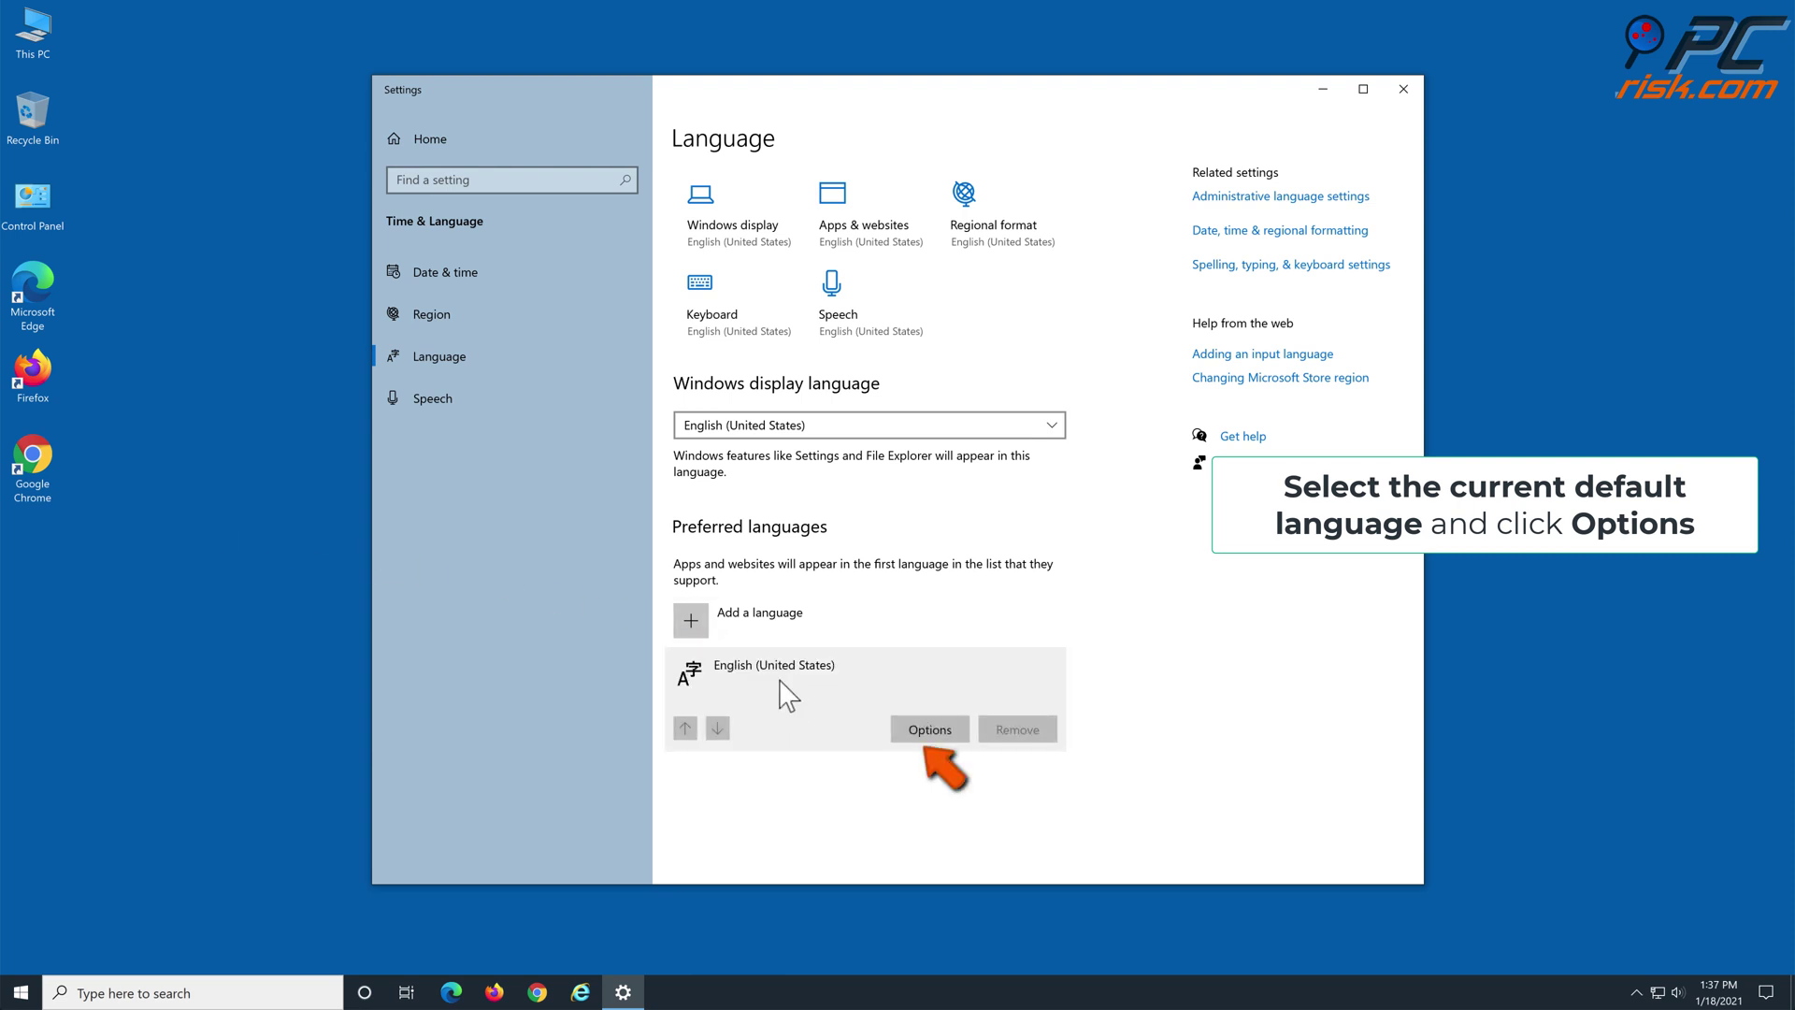
click(965, 735)
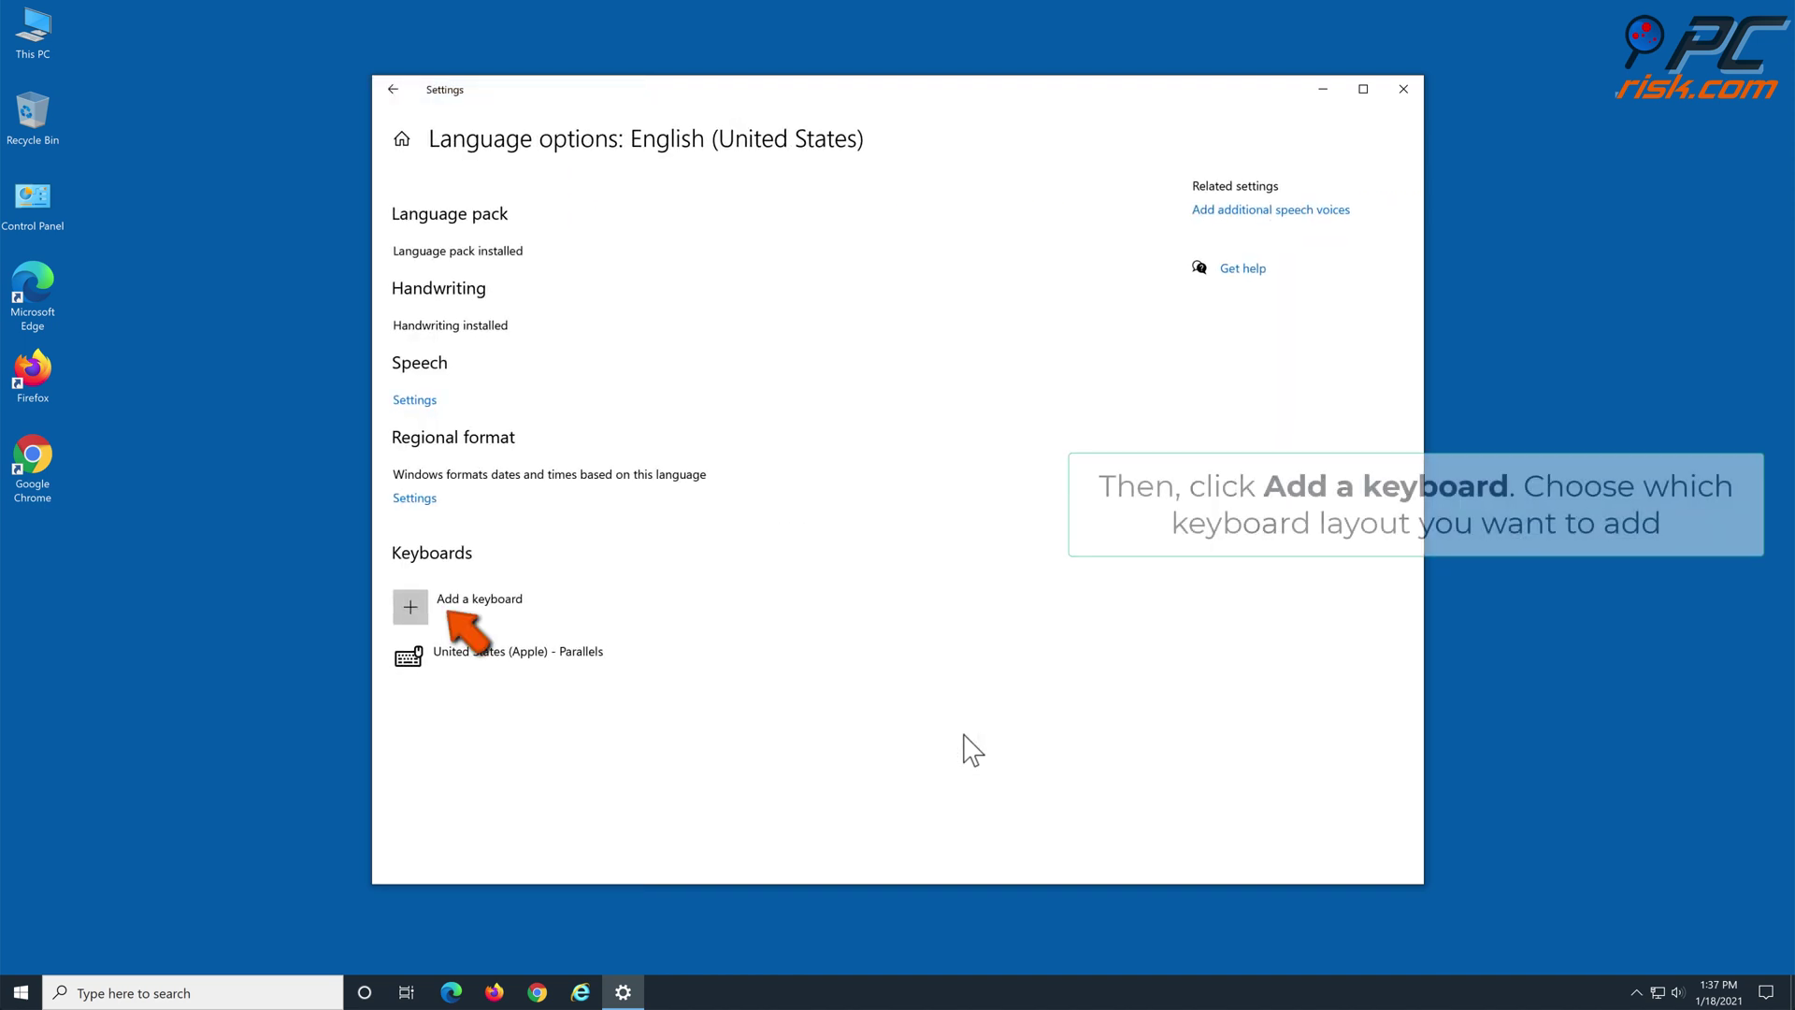
click(520, 672)
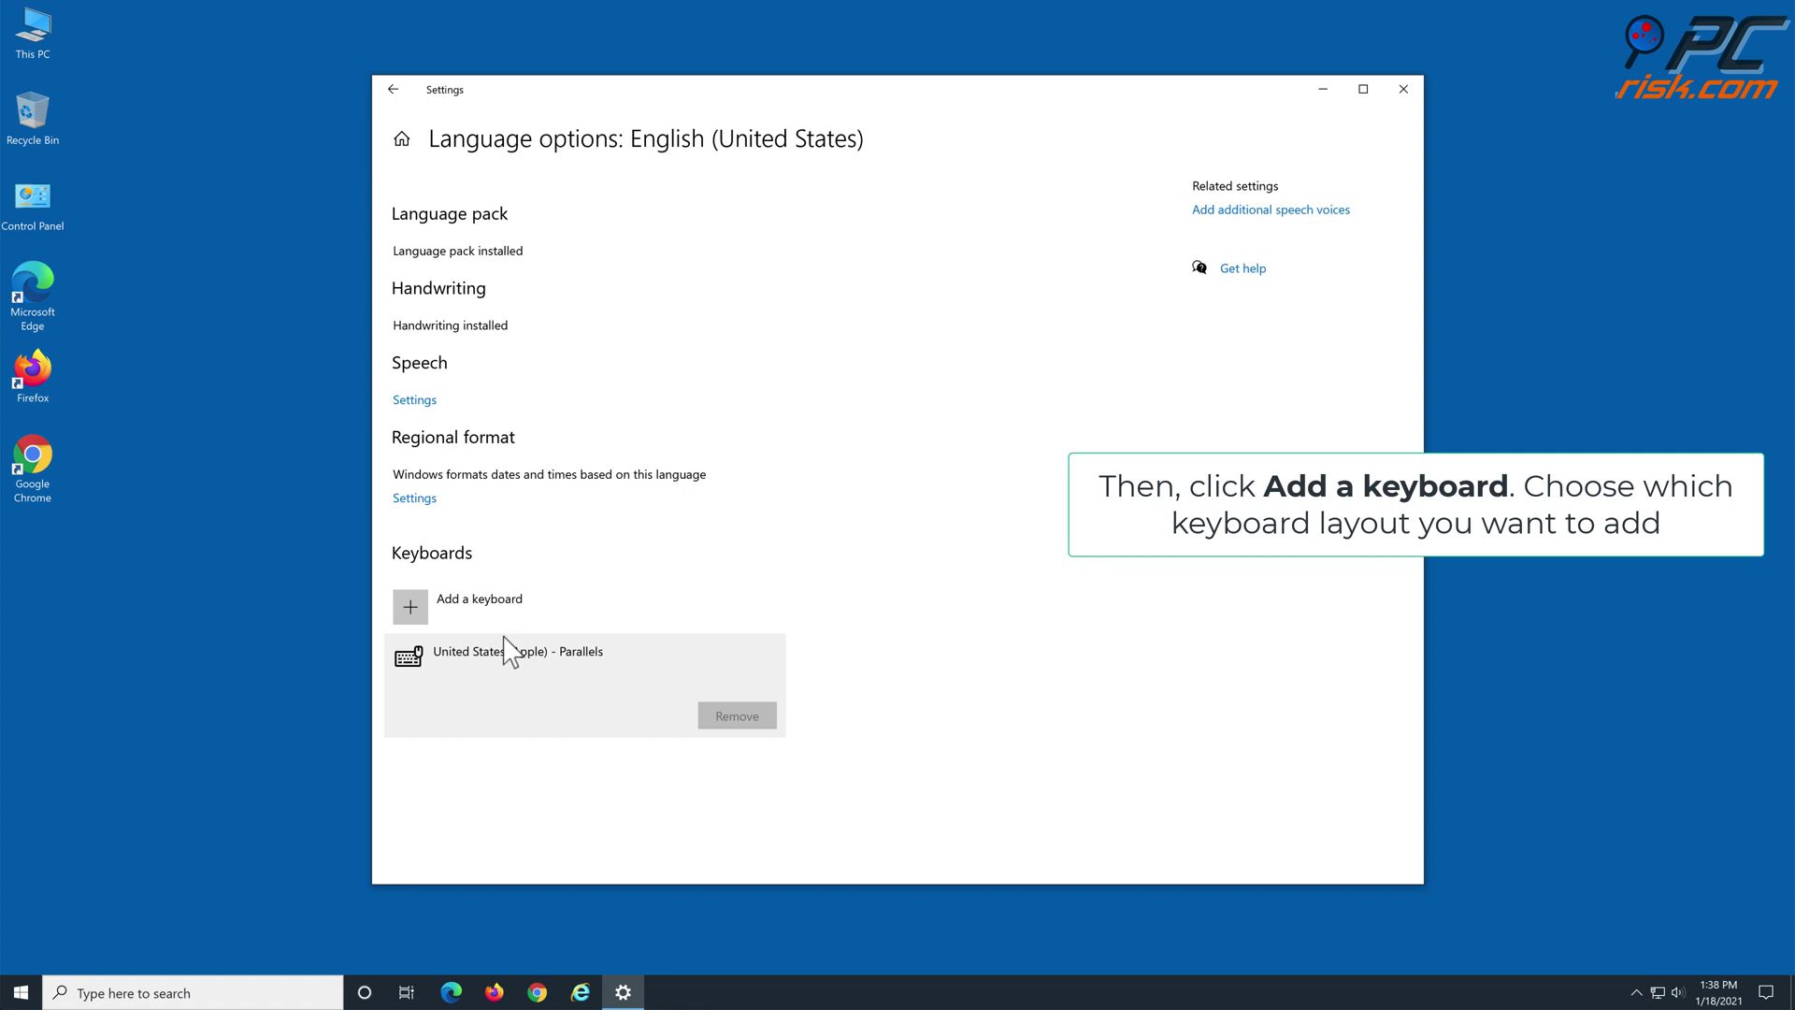
click(500, 619)
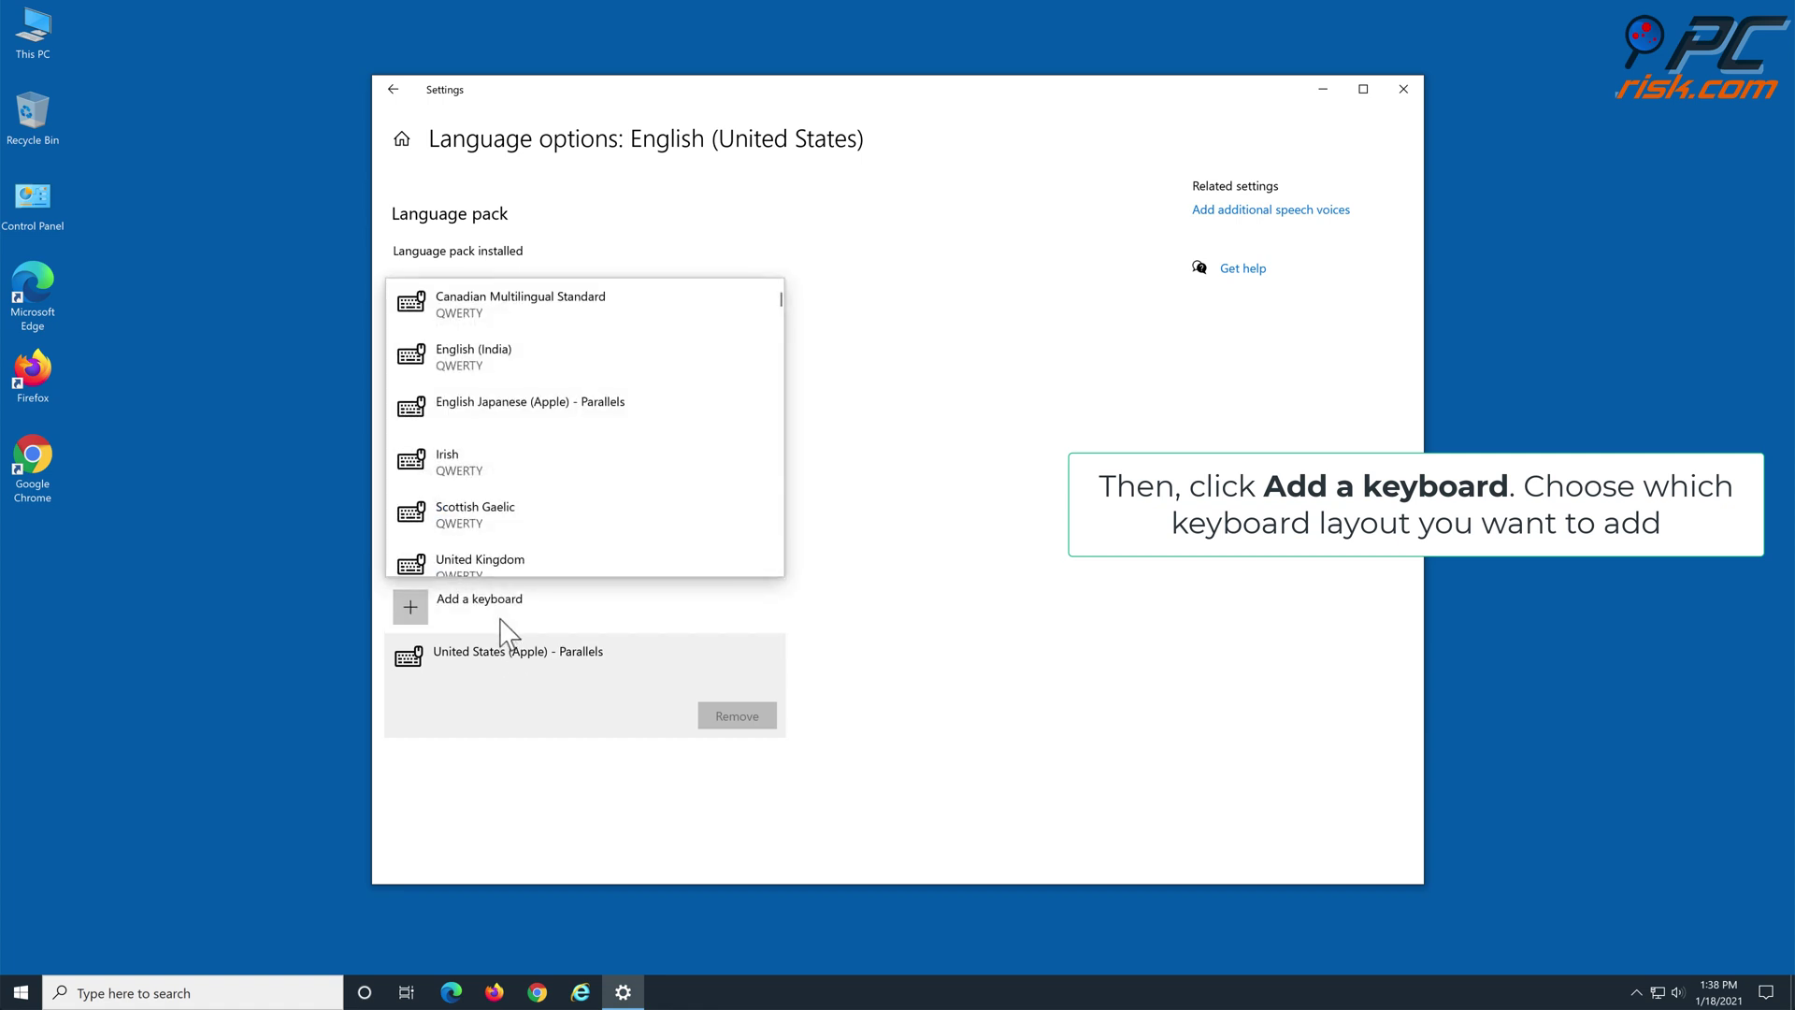
scroll(493, 463, down, 5)
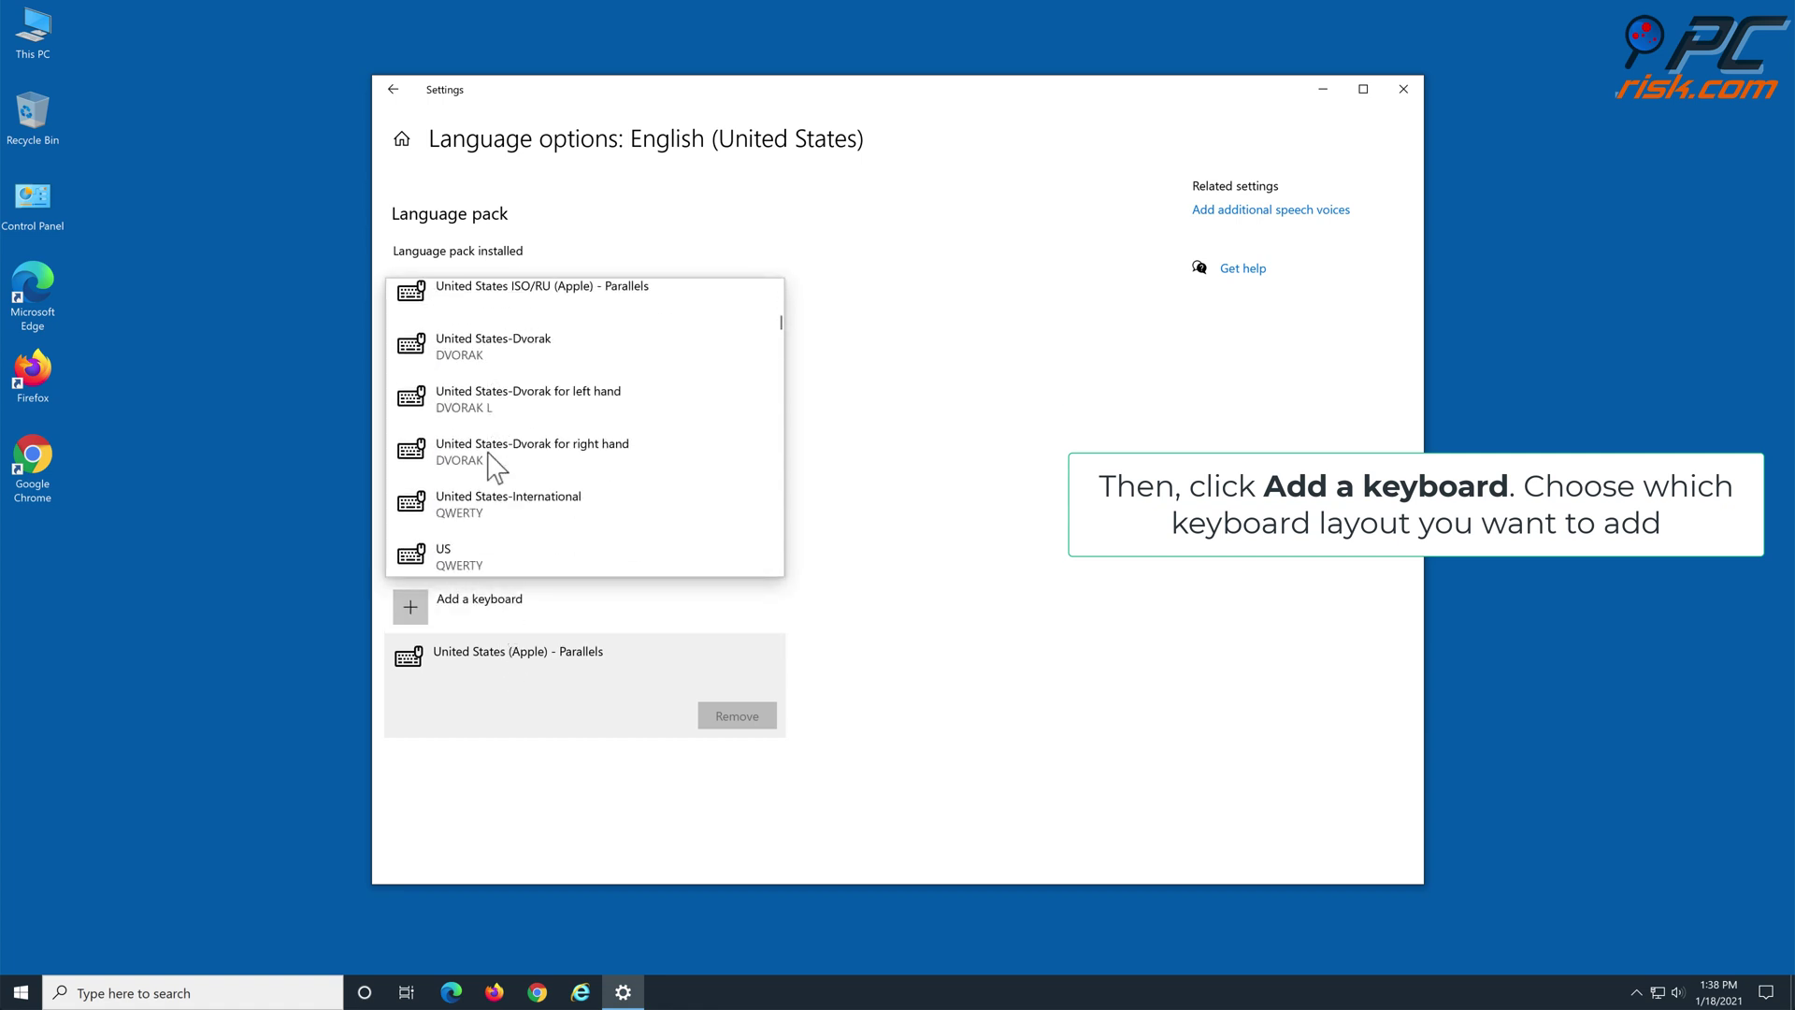
scroll(493, 463, down, 10)
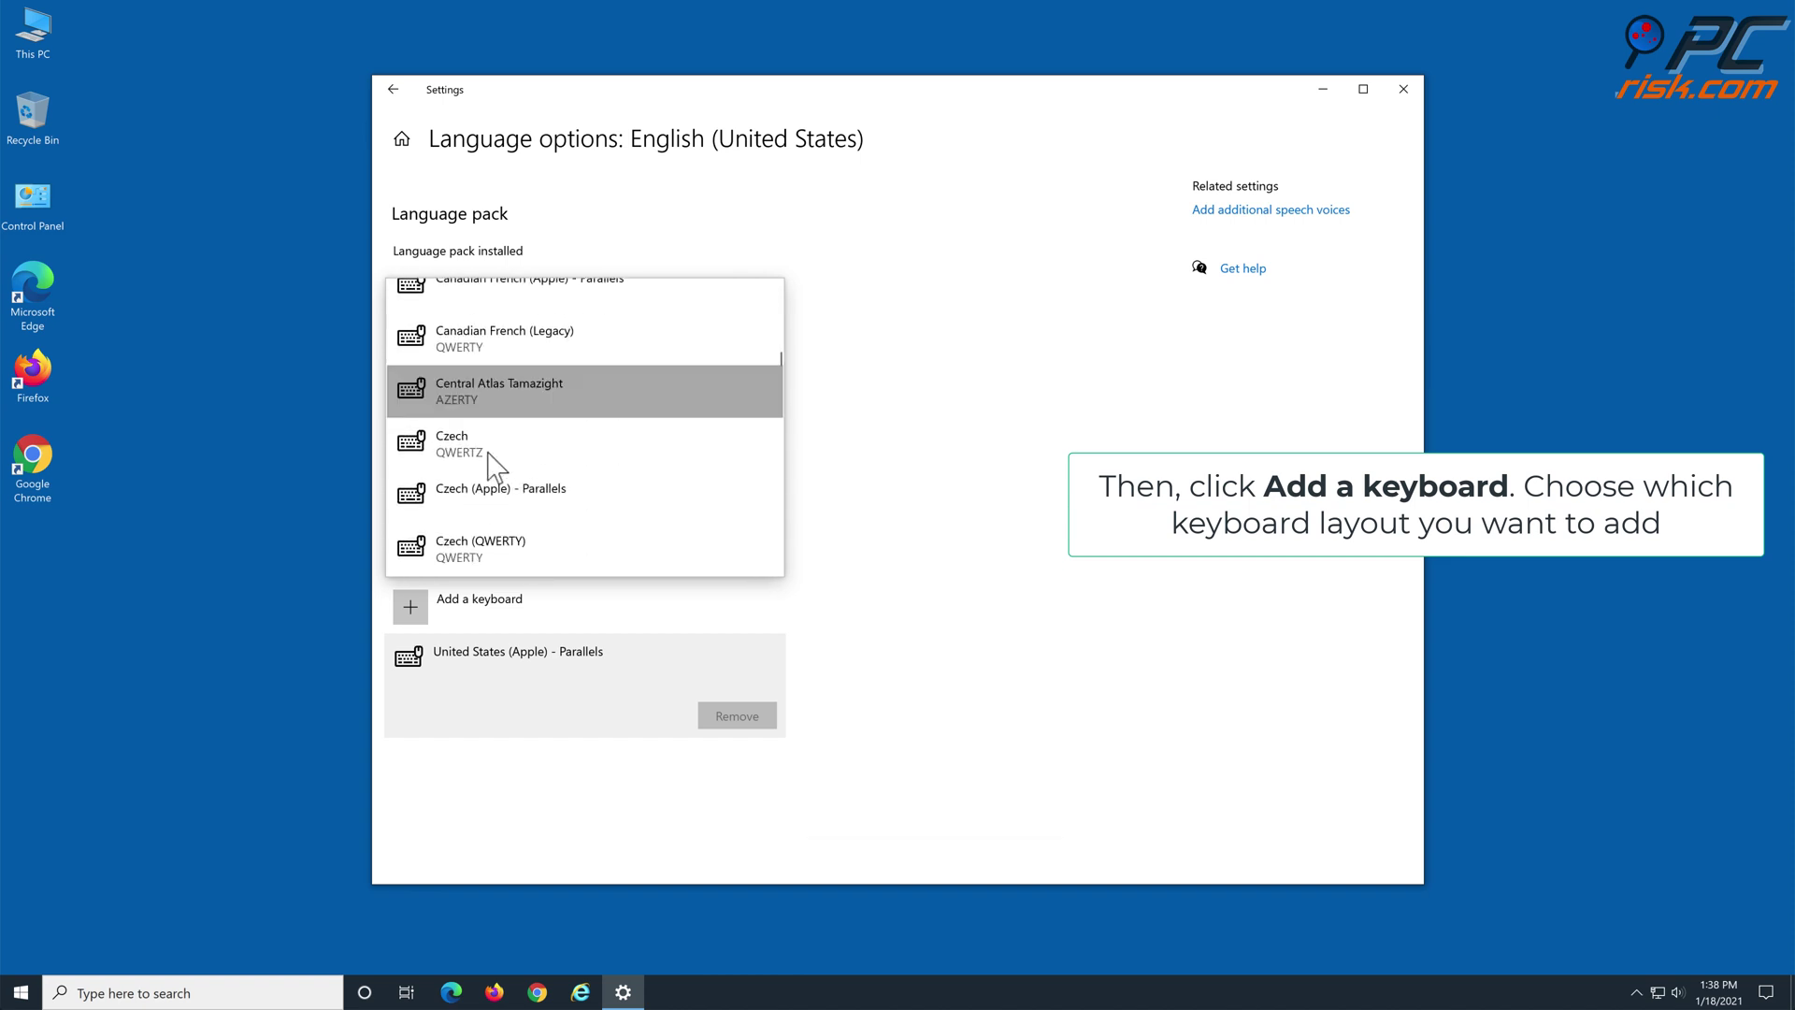
scroll(495, 465, down, 10)
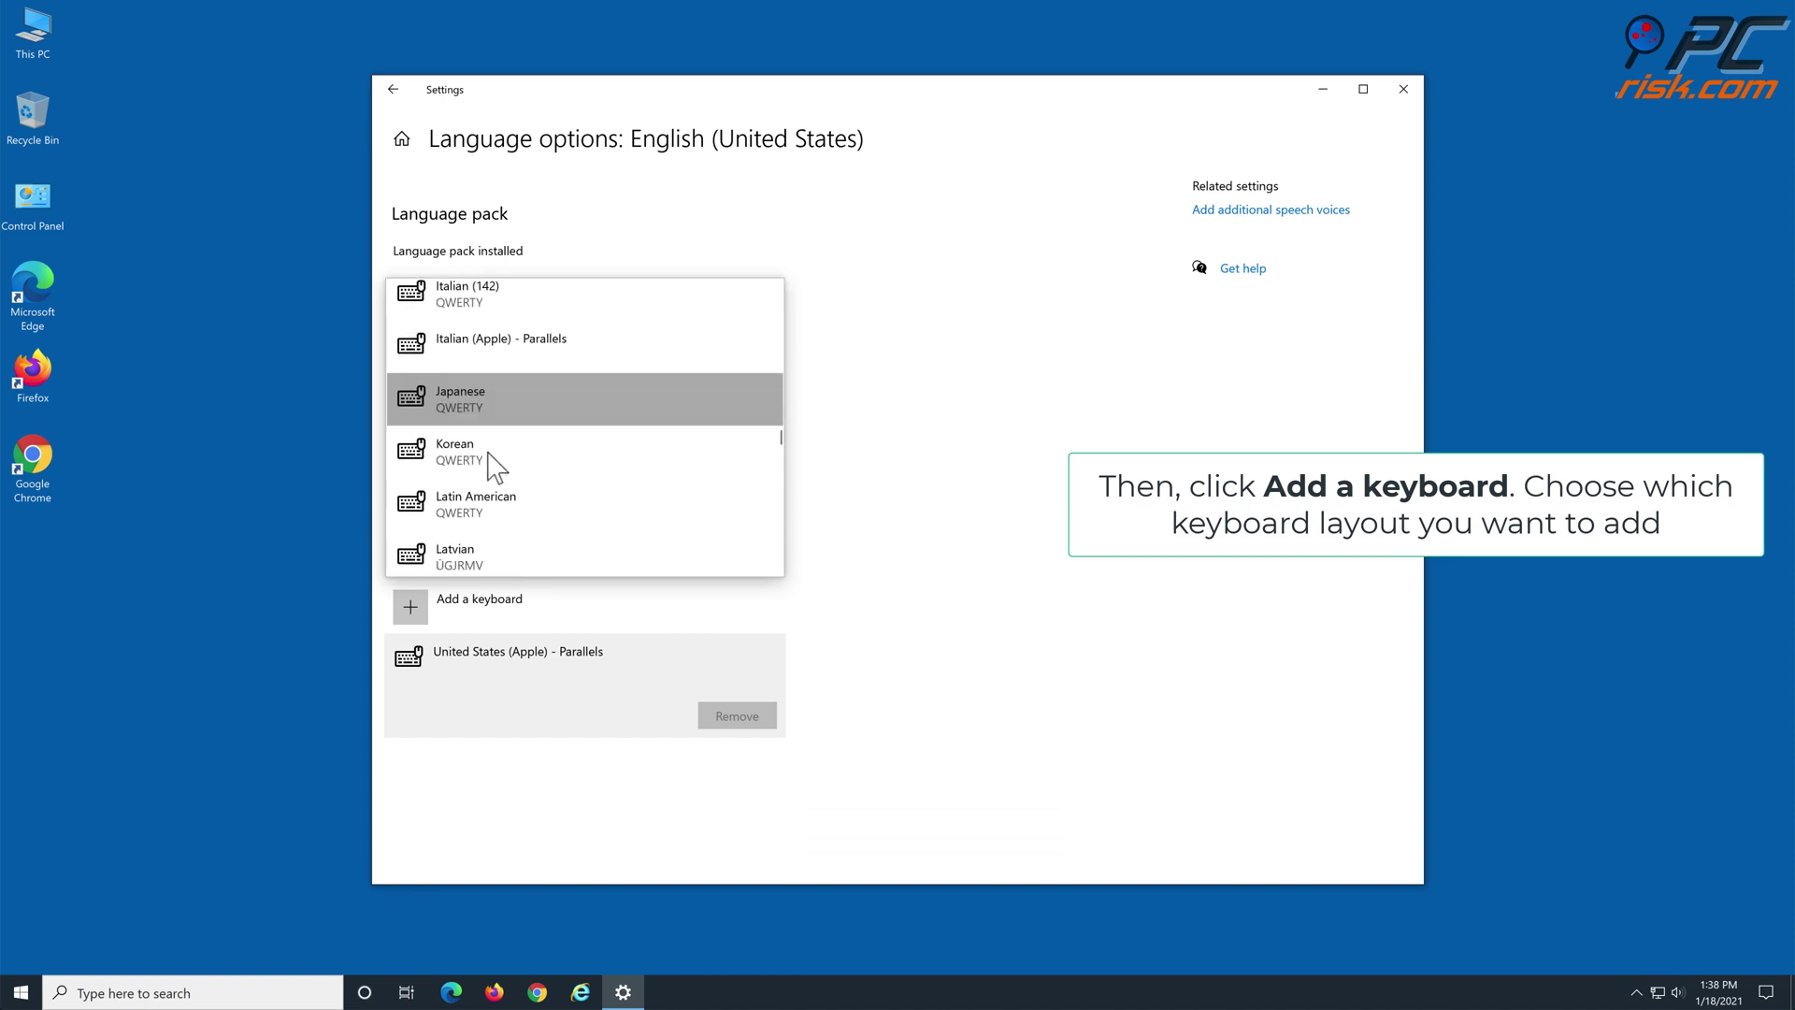
click(489, 452)
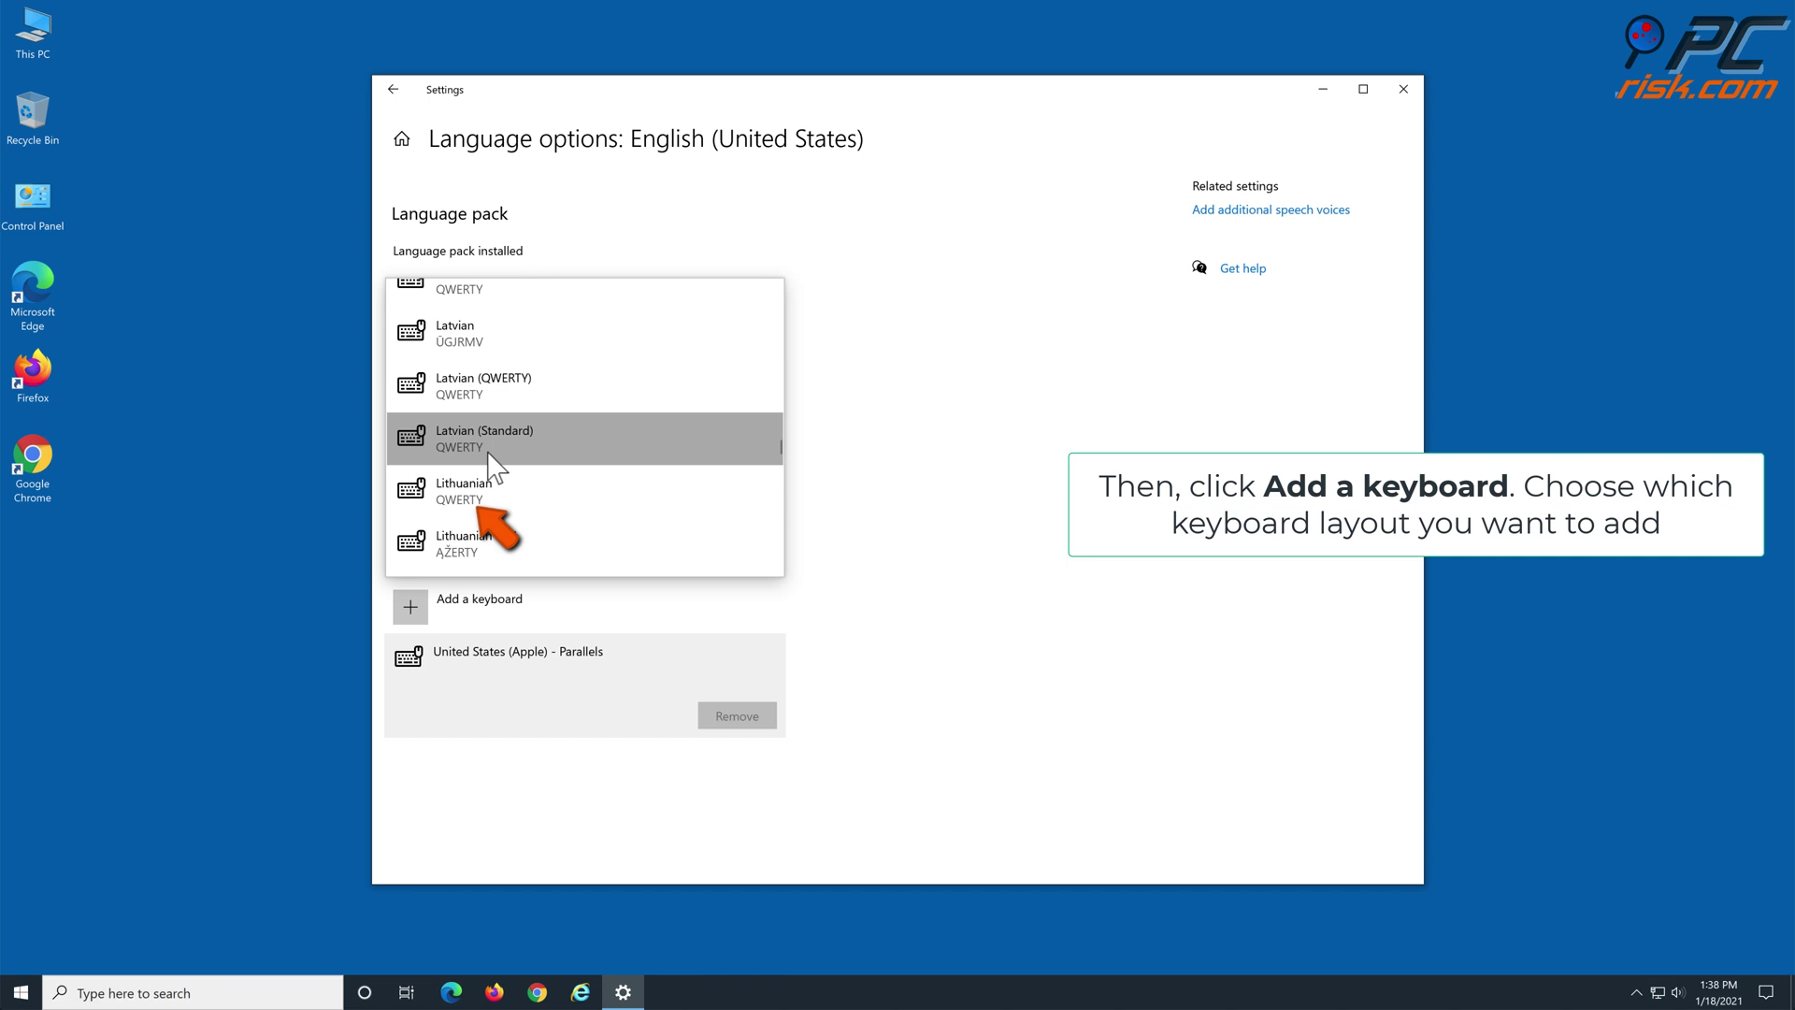
click(498, 499)
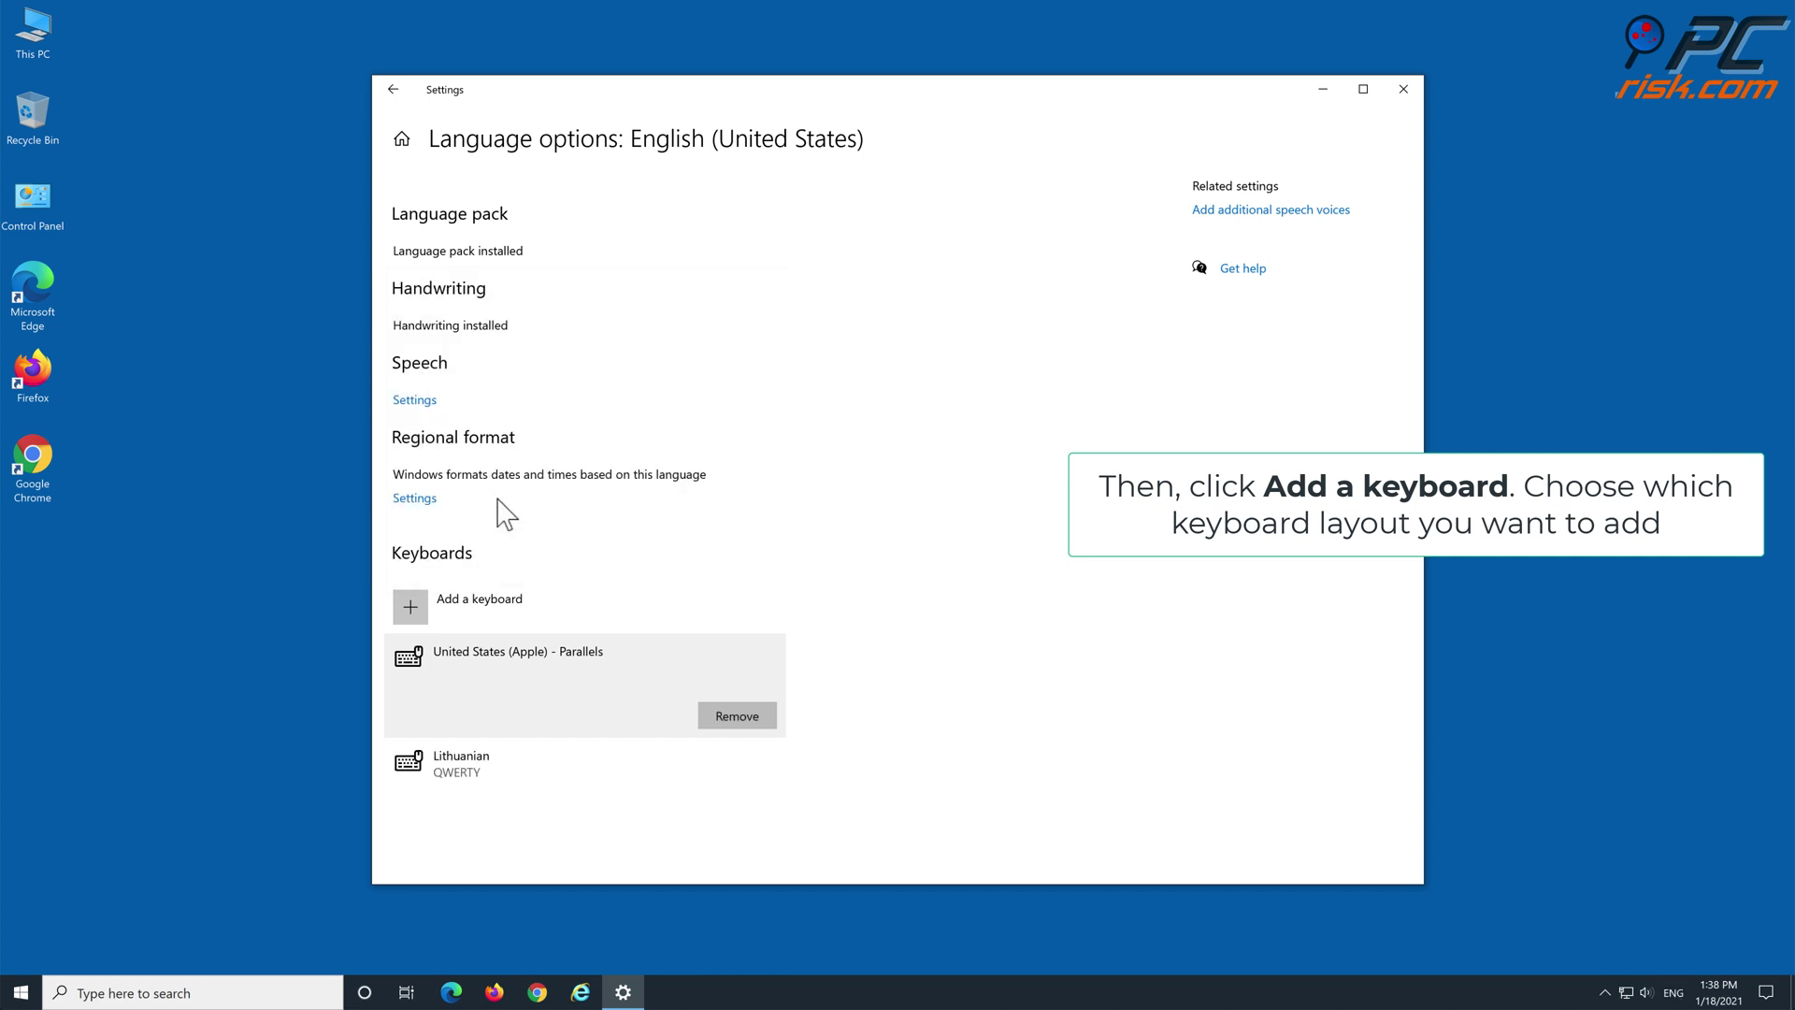
Close Settings, switch input to the Lithuanian keyboard, and search for 'wordpad'.
click(1402, 98)
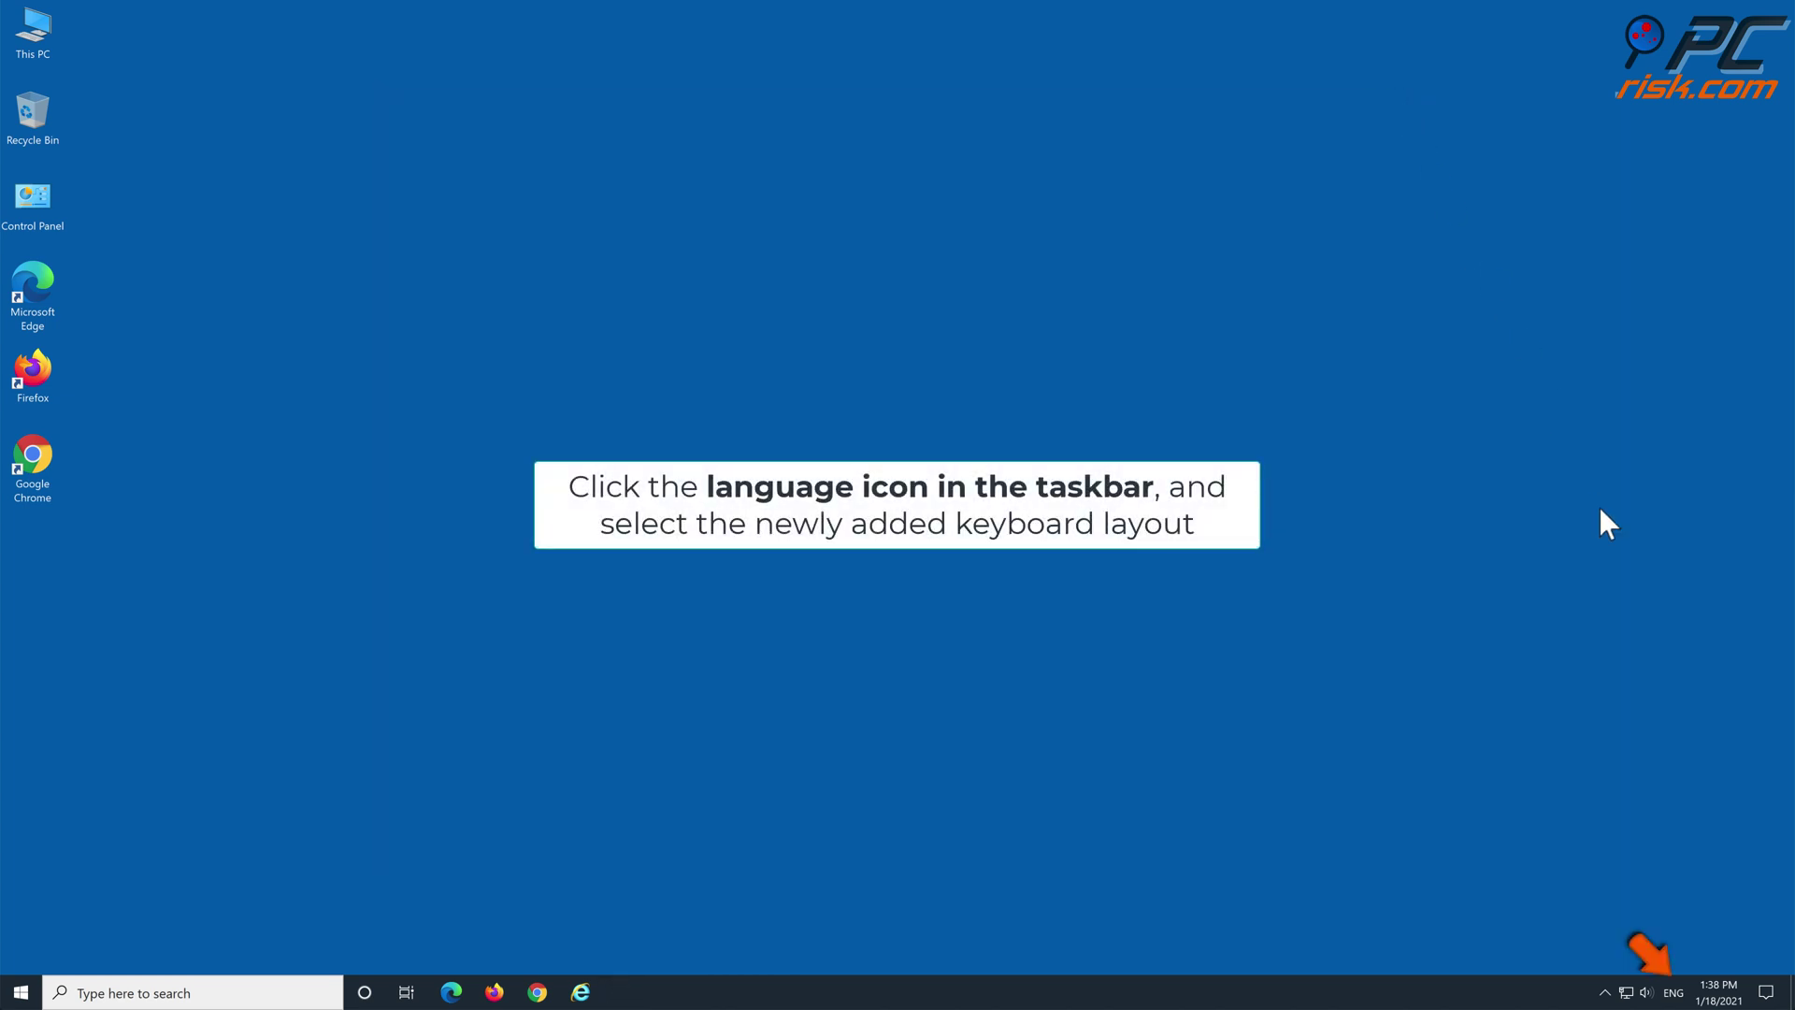
click(1674, 996)
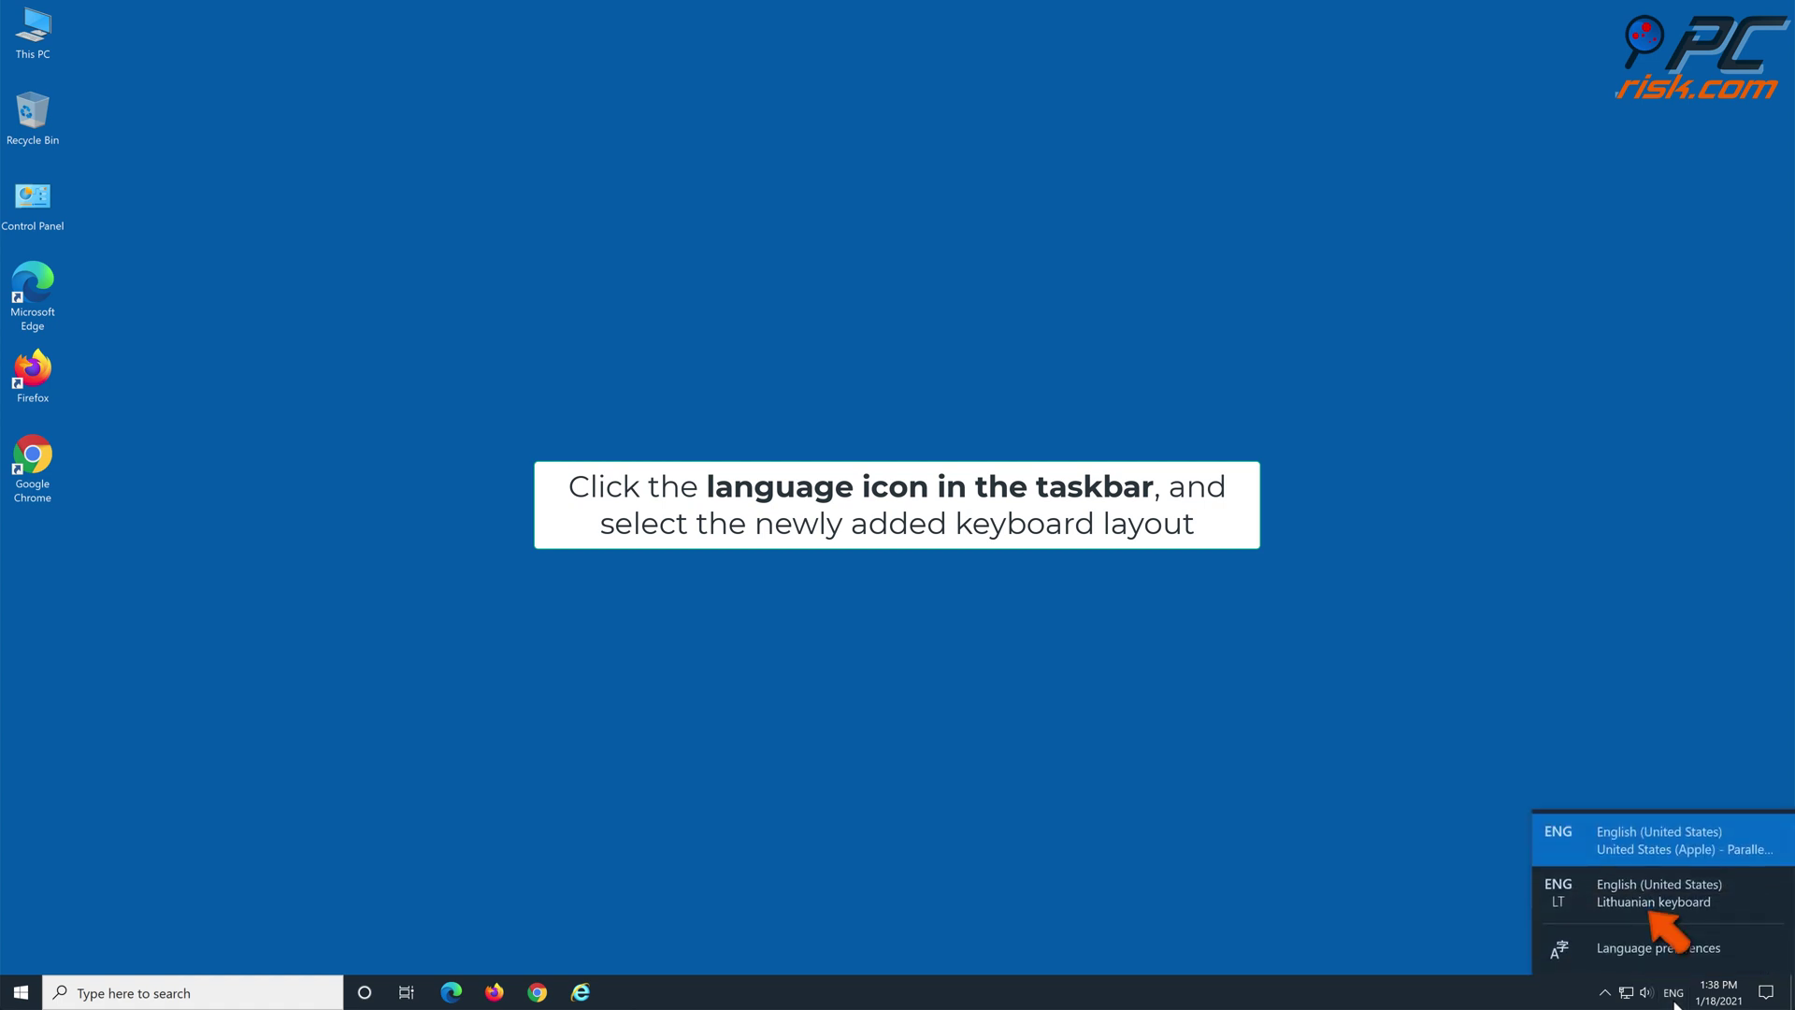
click(1739, 896)
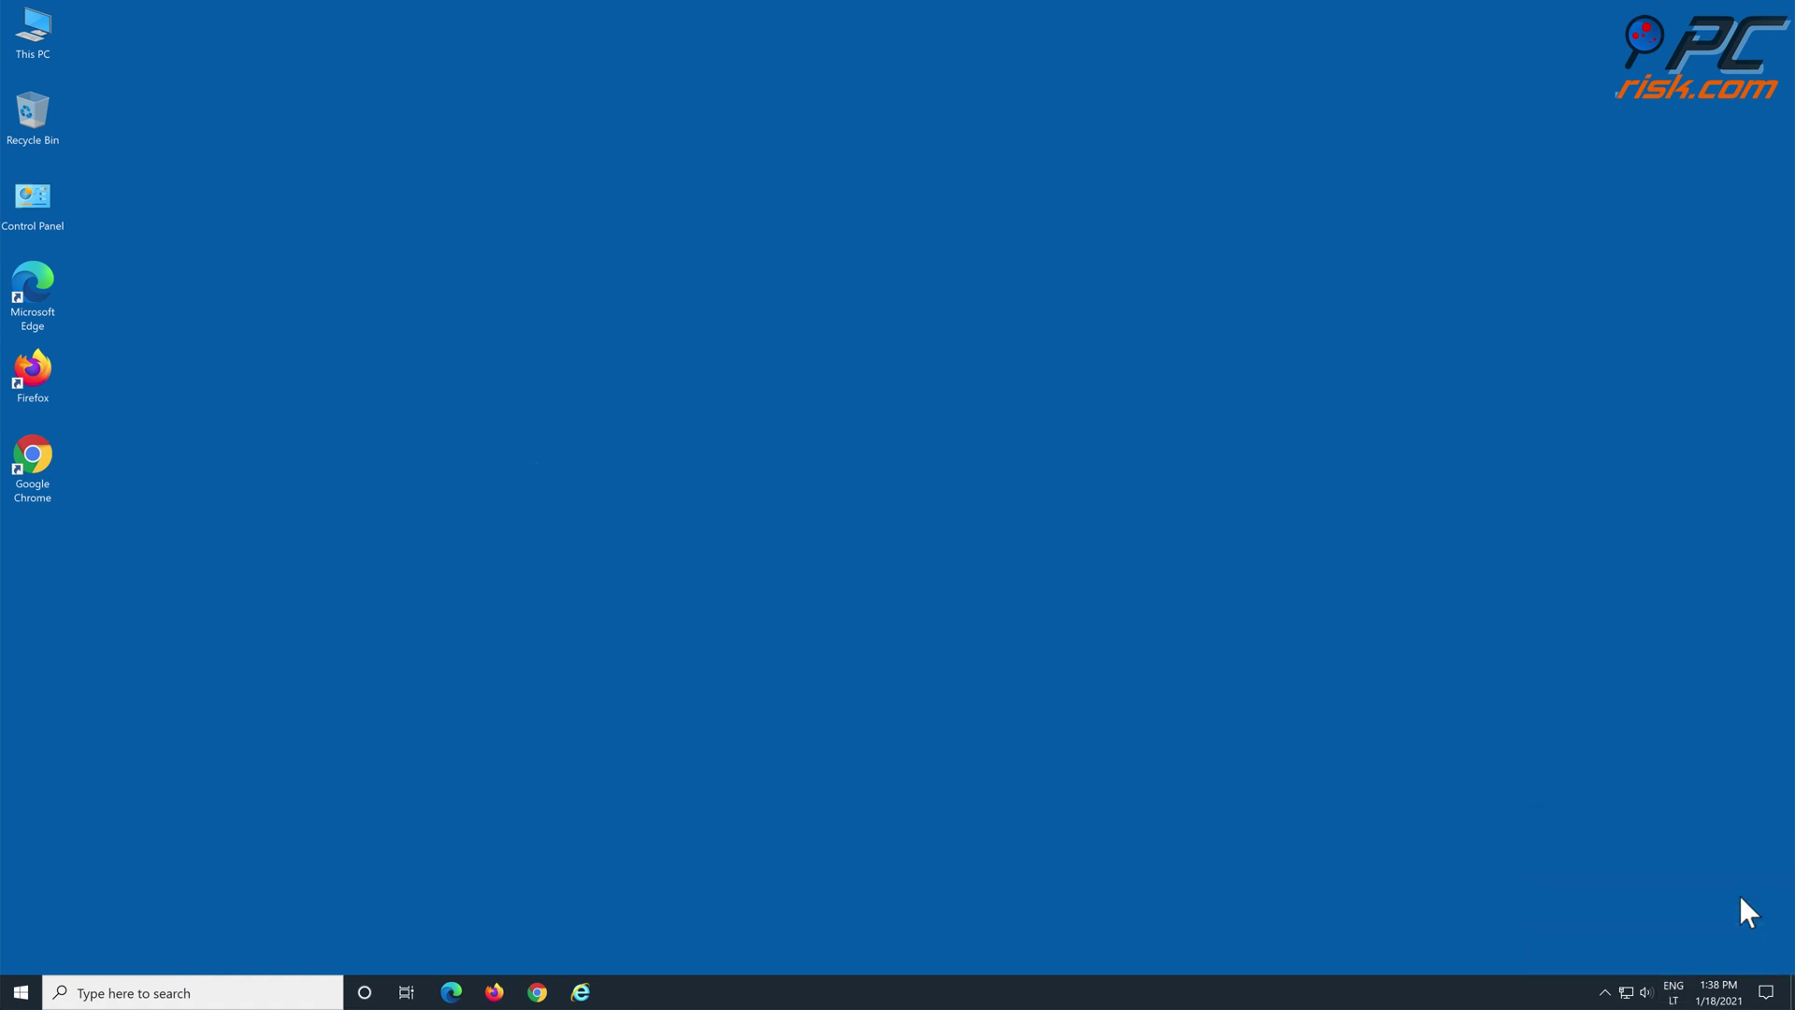
click(198, 992)
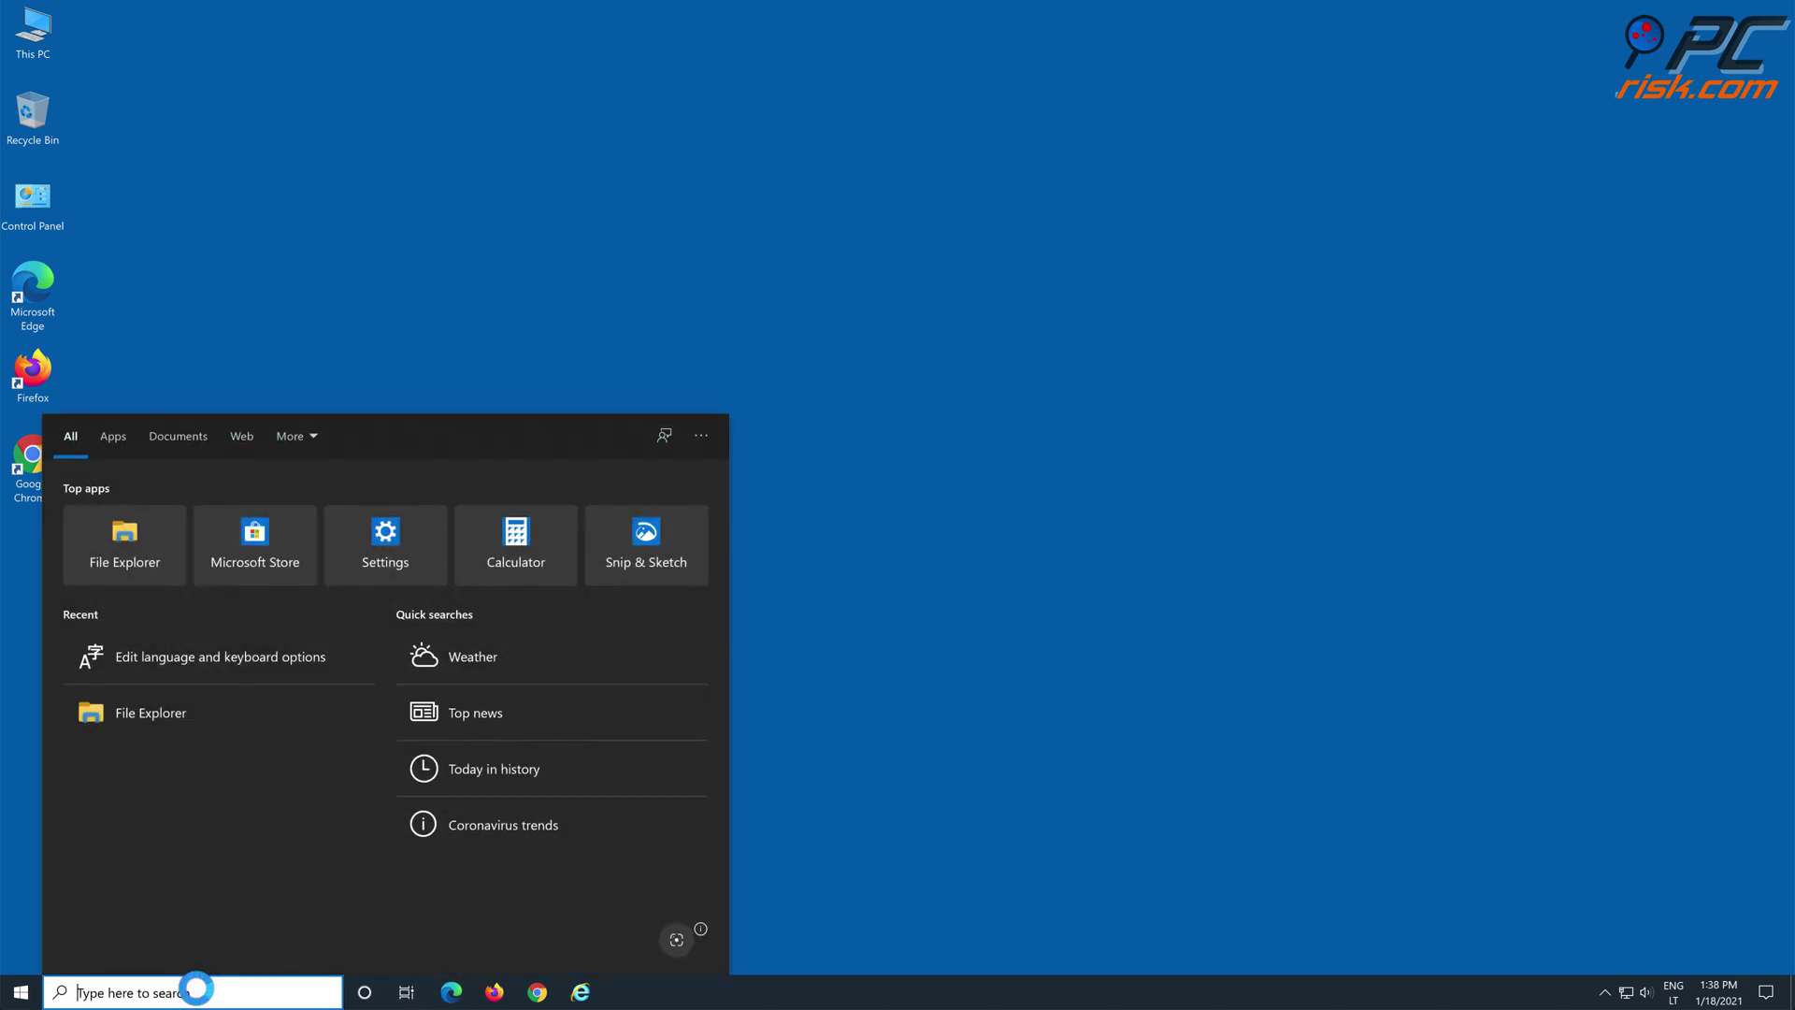
text(wordpad)
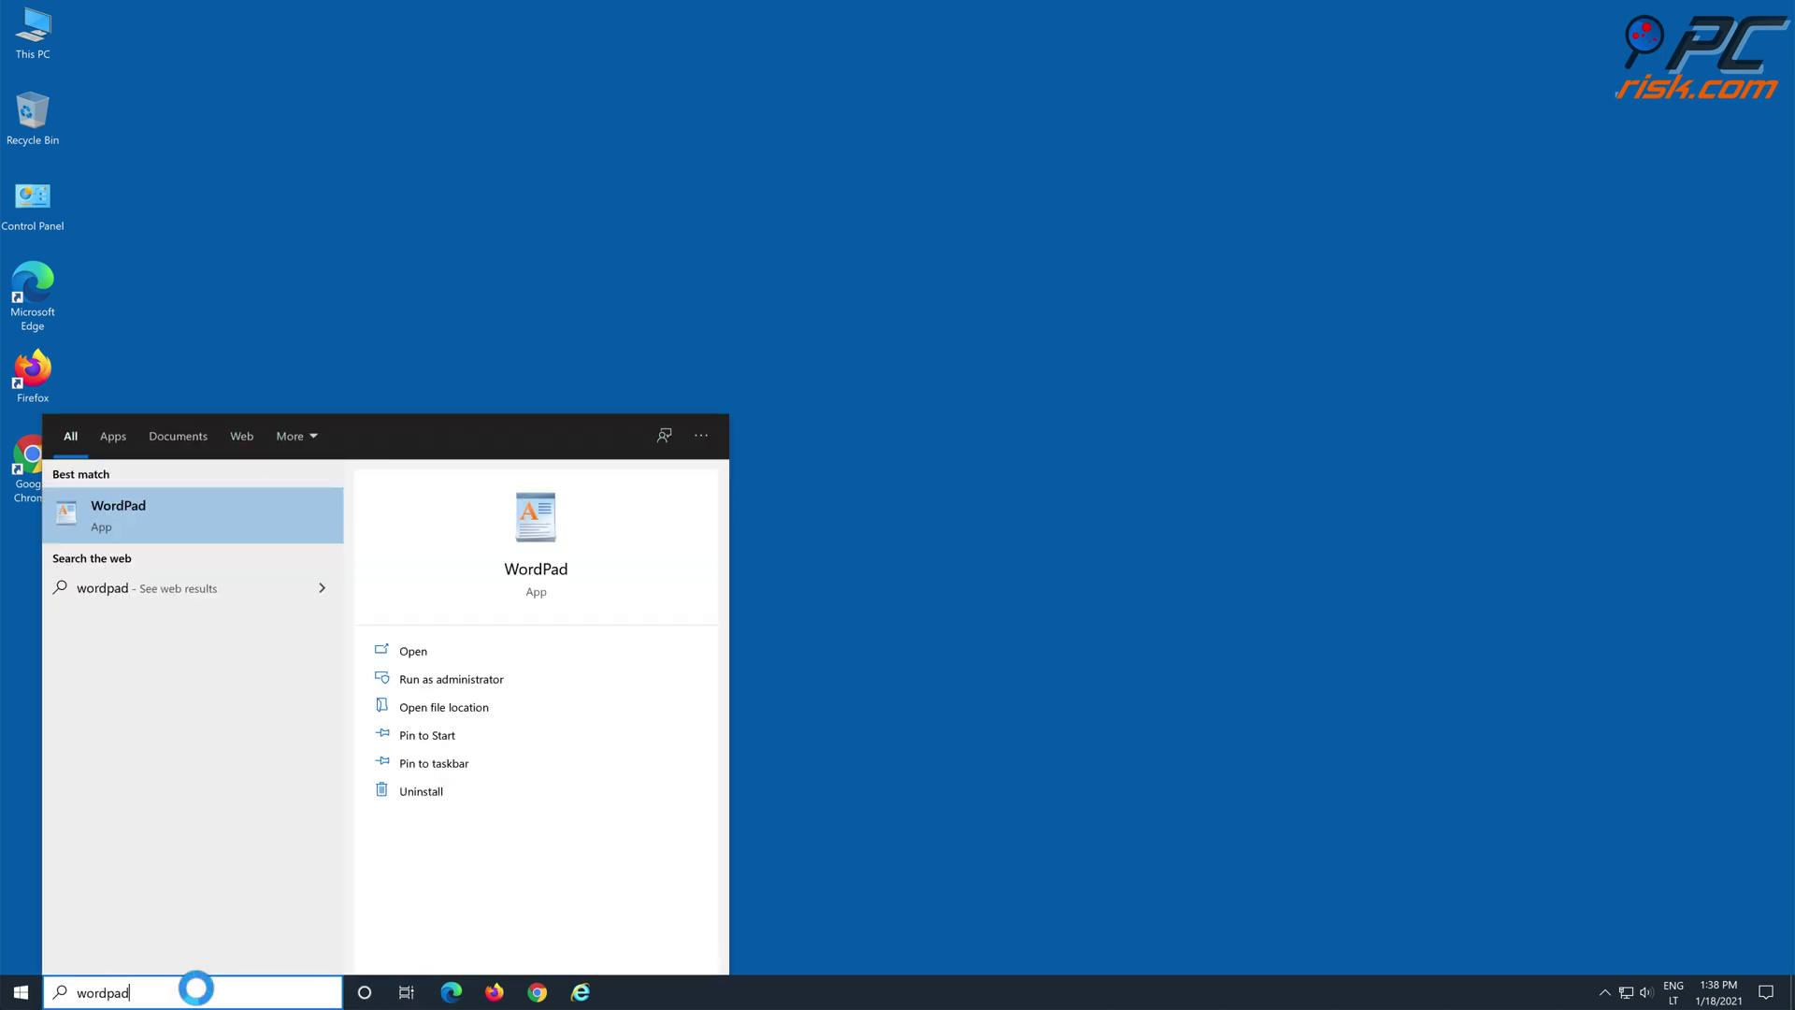
Open WordPad, type ĄČĘĖĮŠ with the Lithuanian layout, then close without saving.
click(190, 518)
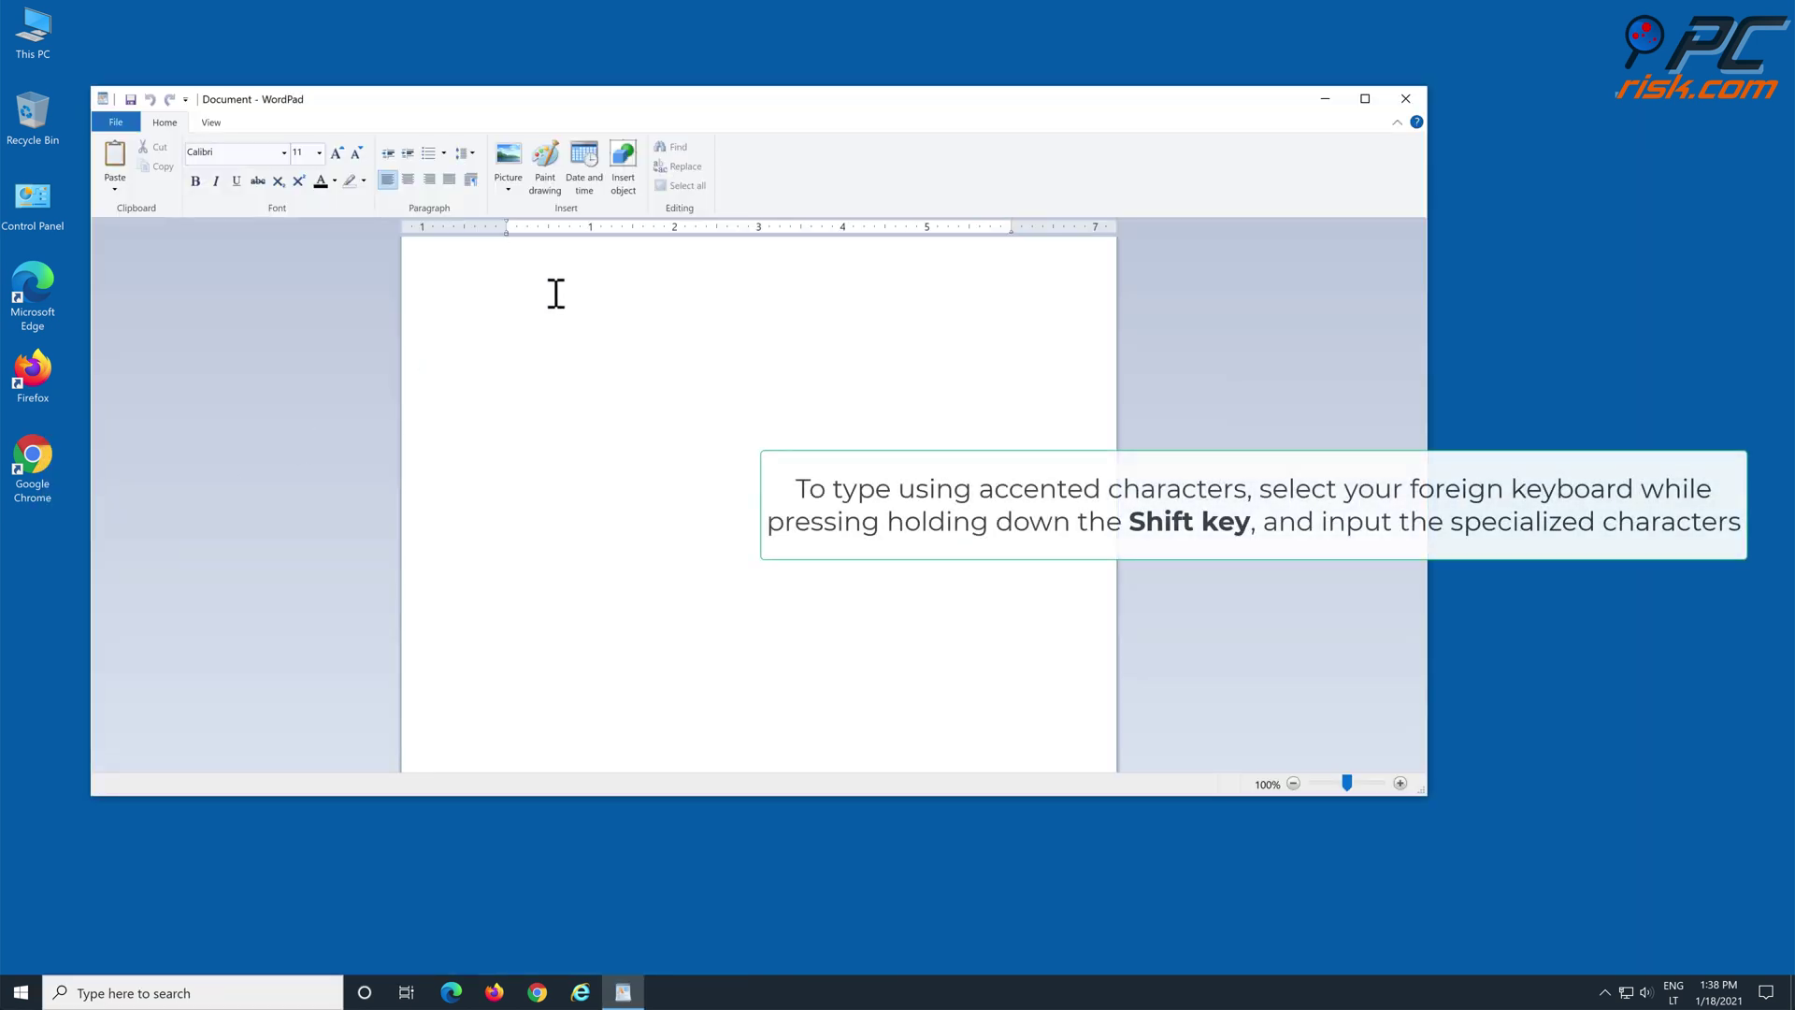
text(Ą)
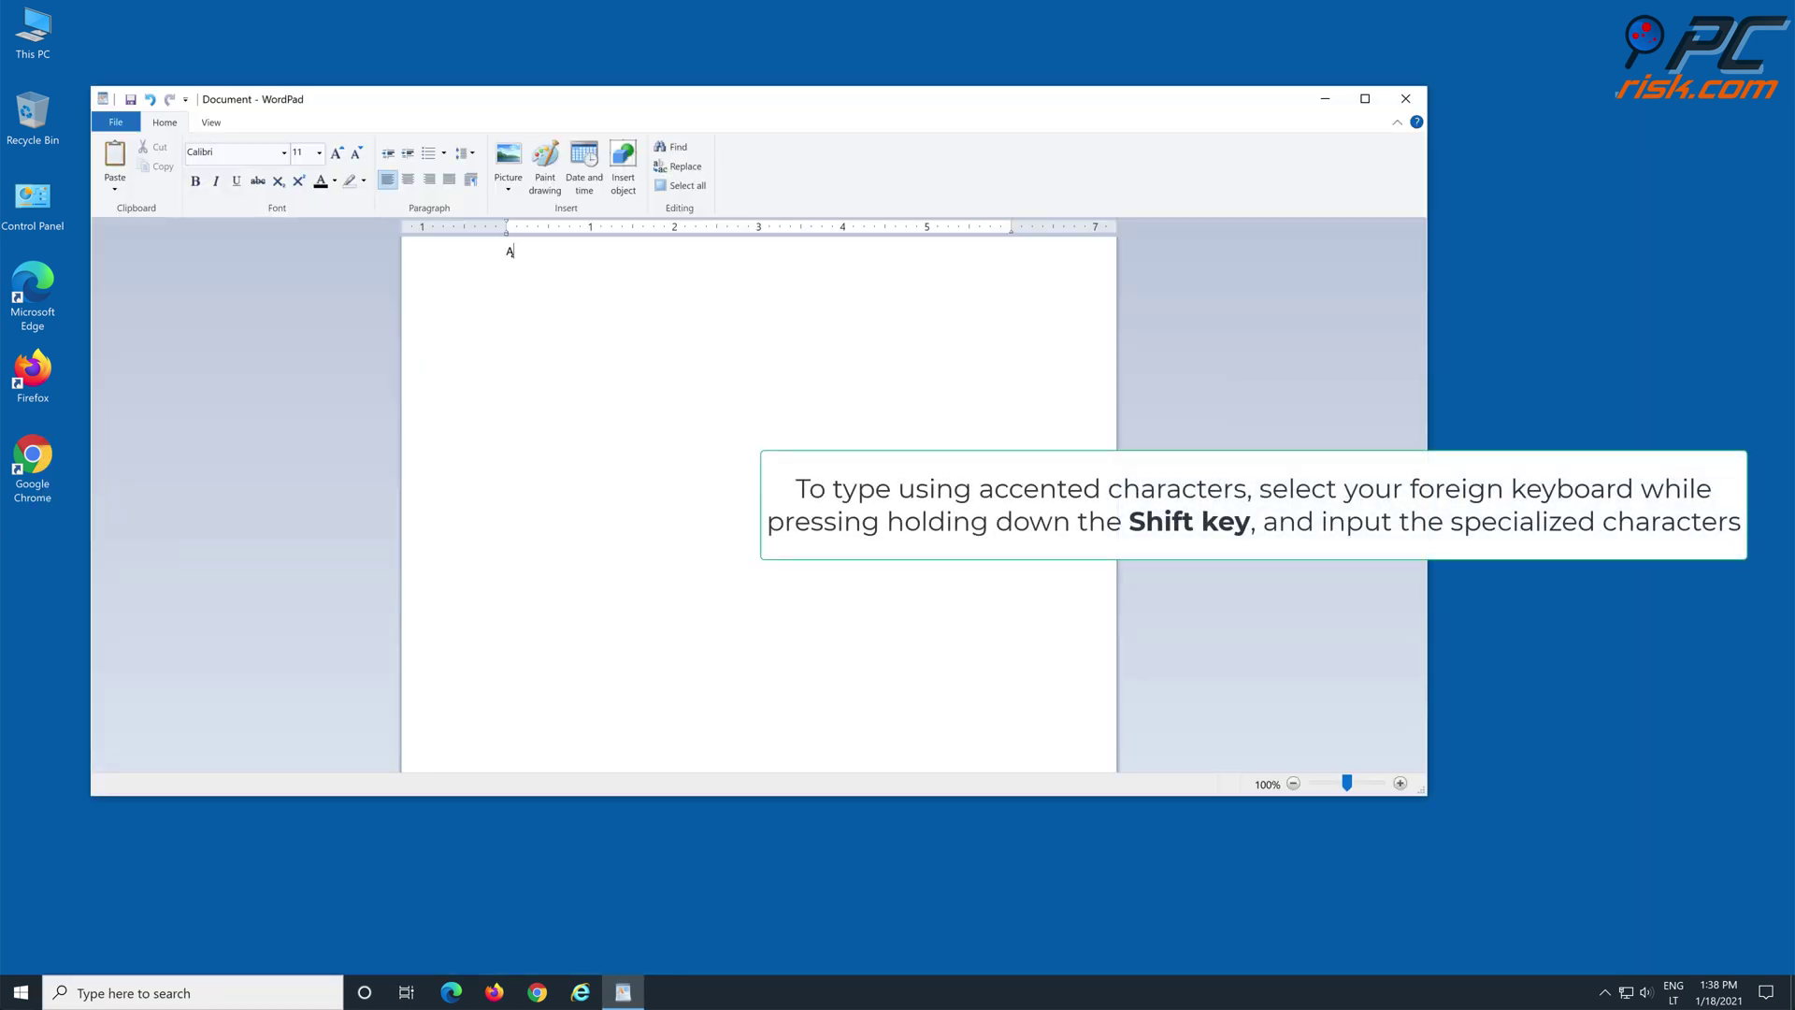
text(ČĘĖĮŠ)
click(1403, 100)
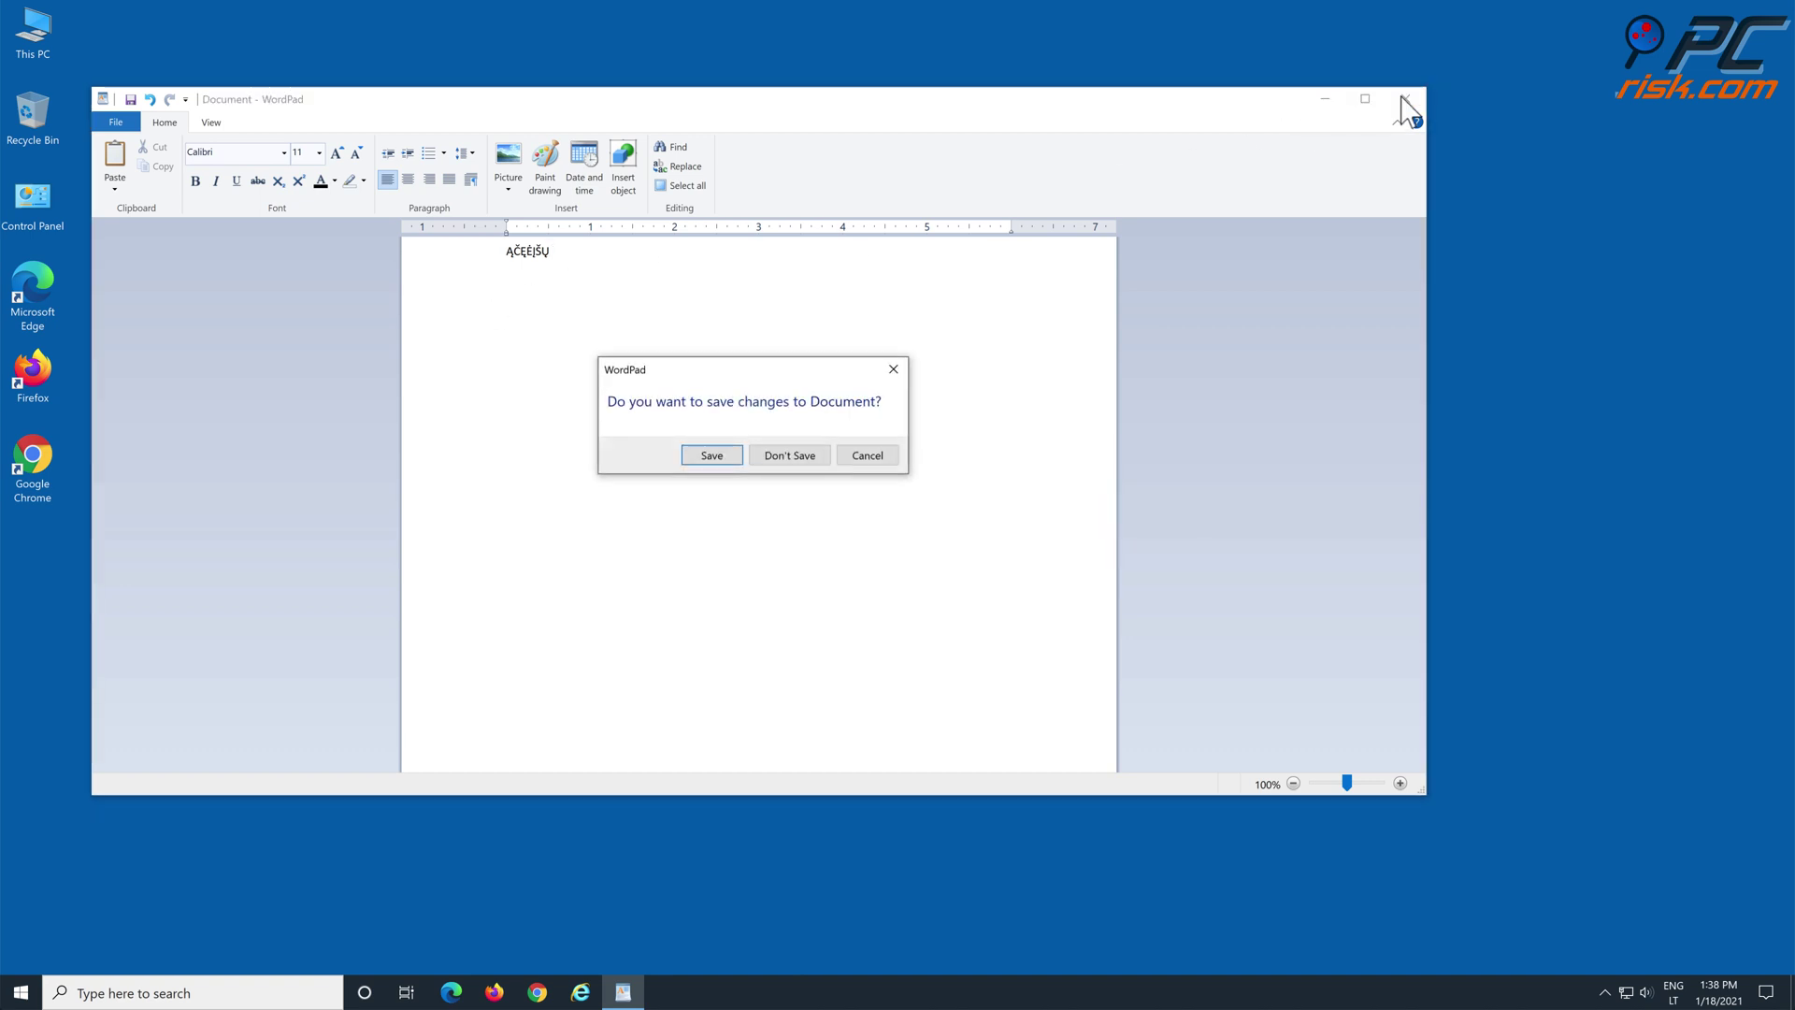
click(819, 461)
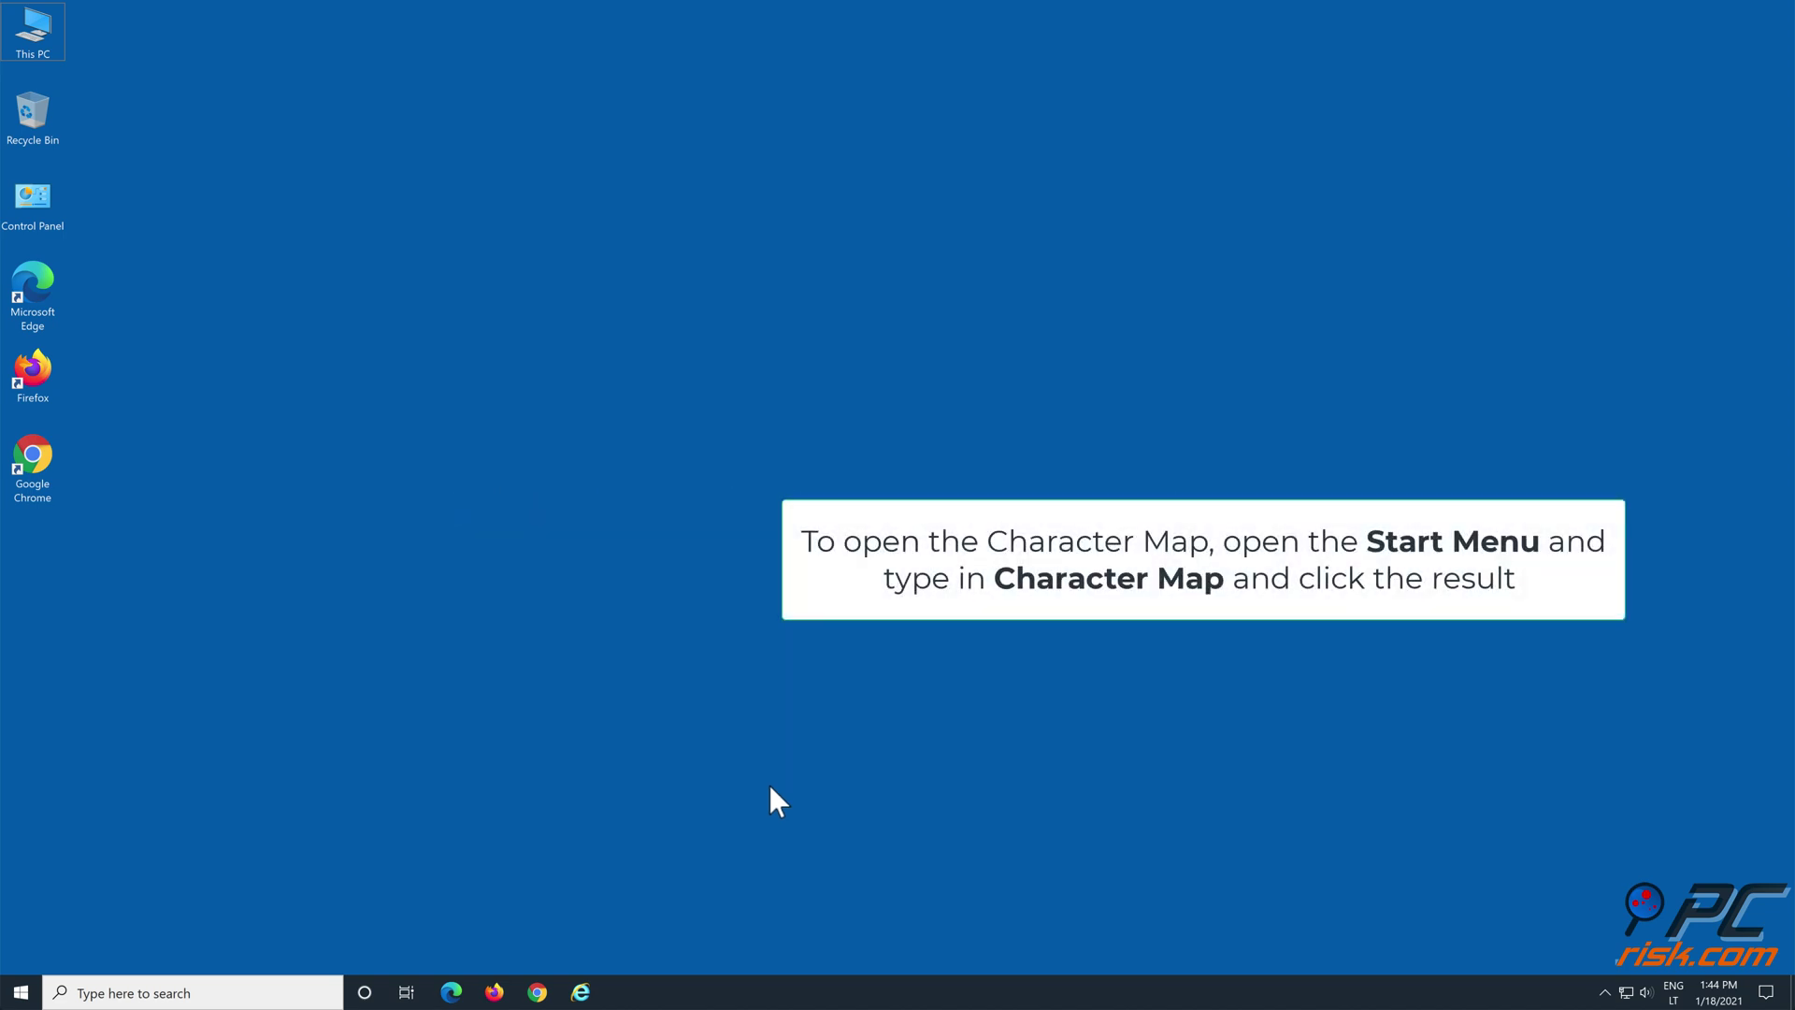
Launch Character Map from a Start menu search for 'character map'.
click(21, 994)
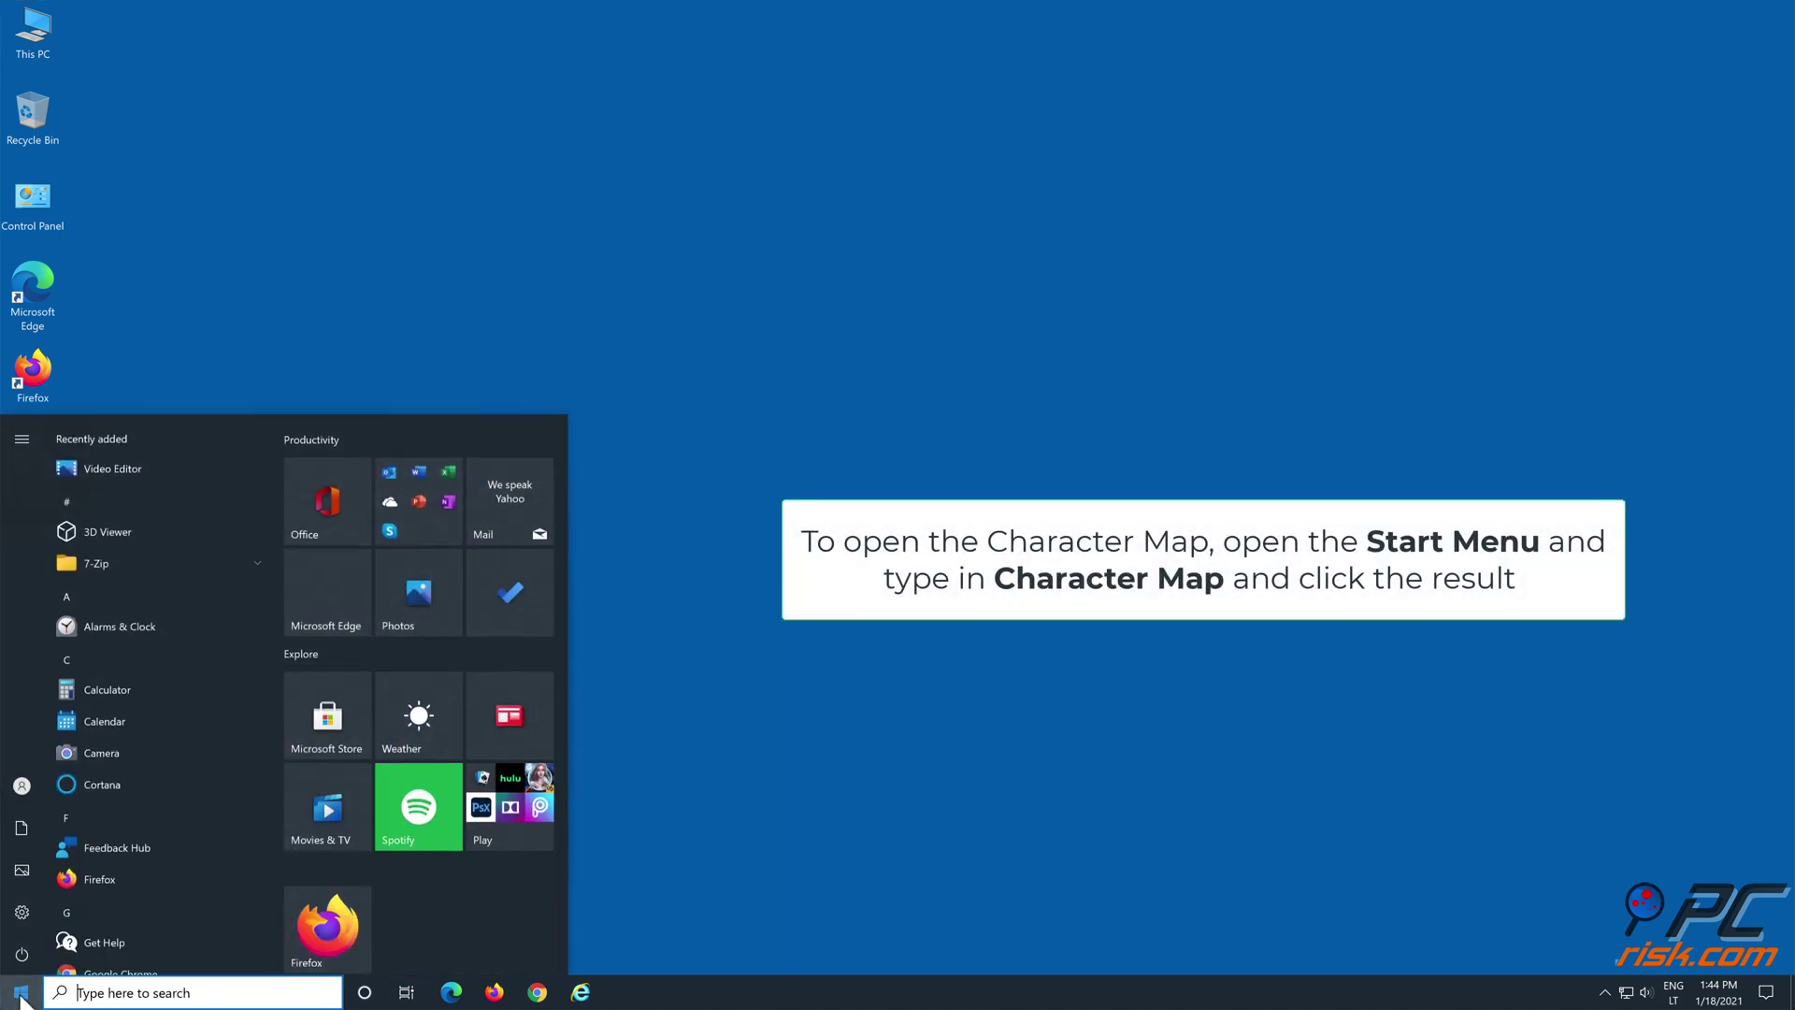
text(chara)
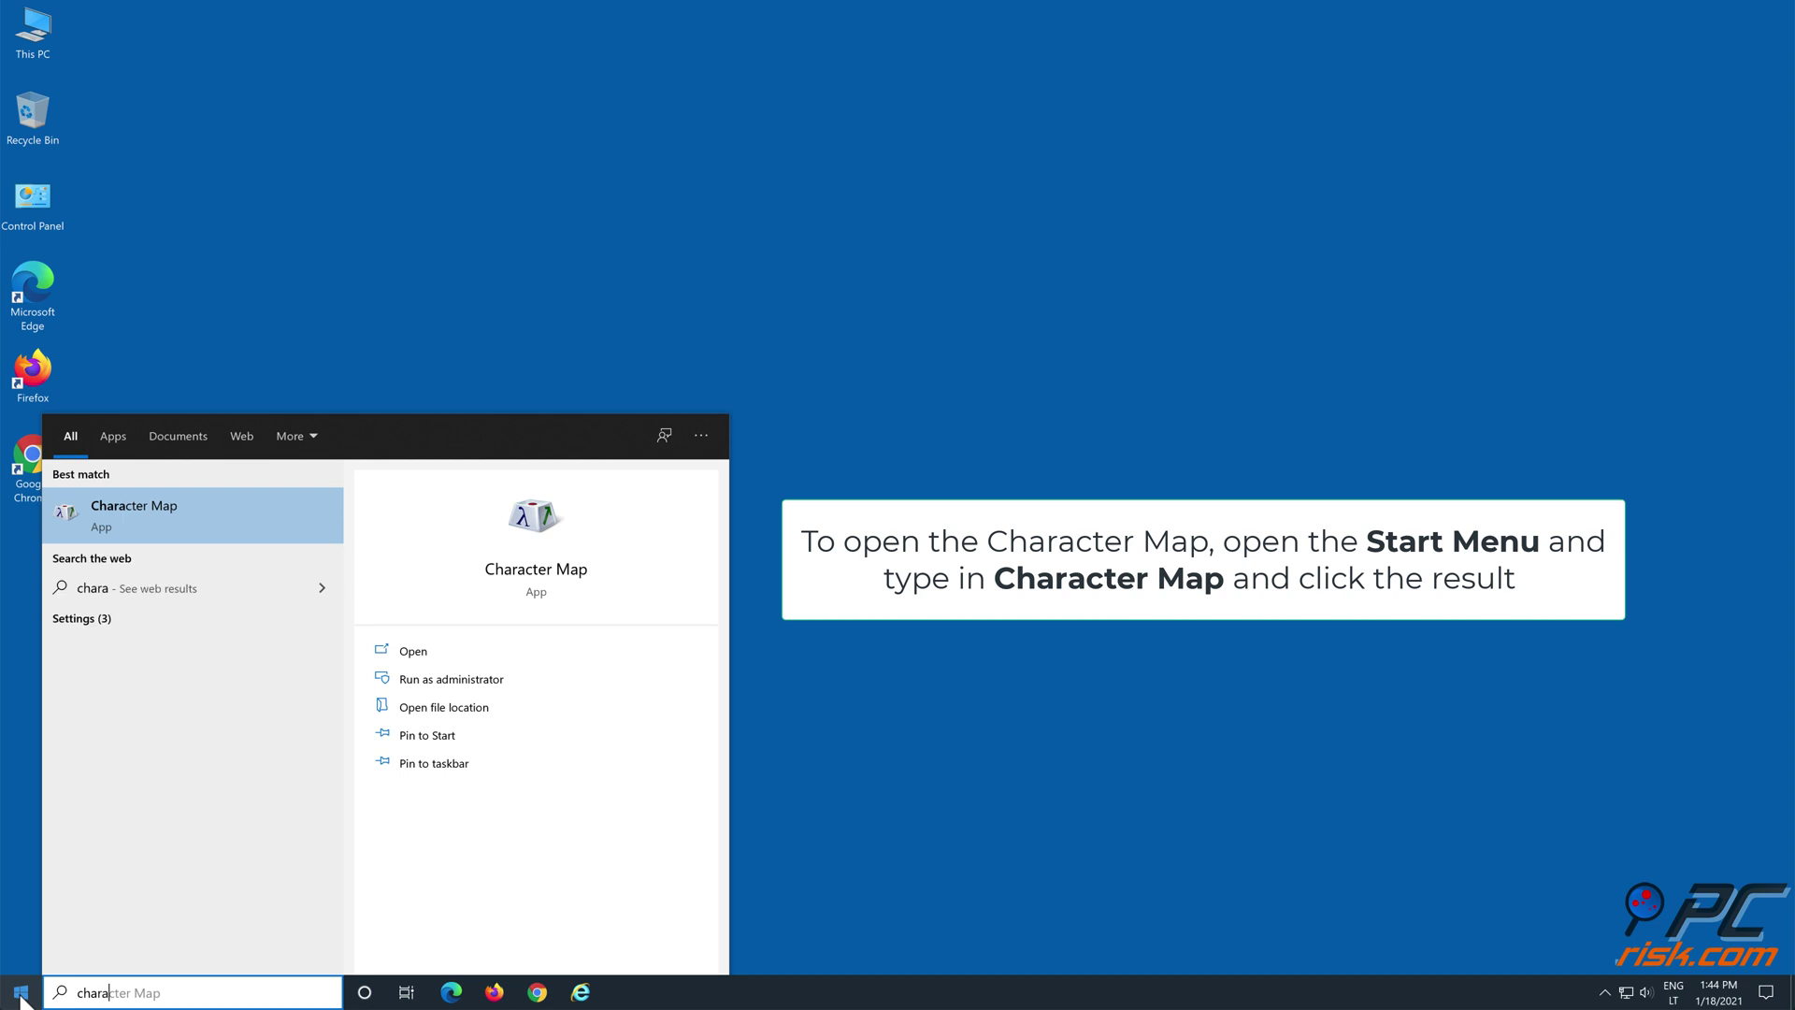
text(cter map)
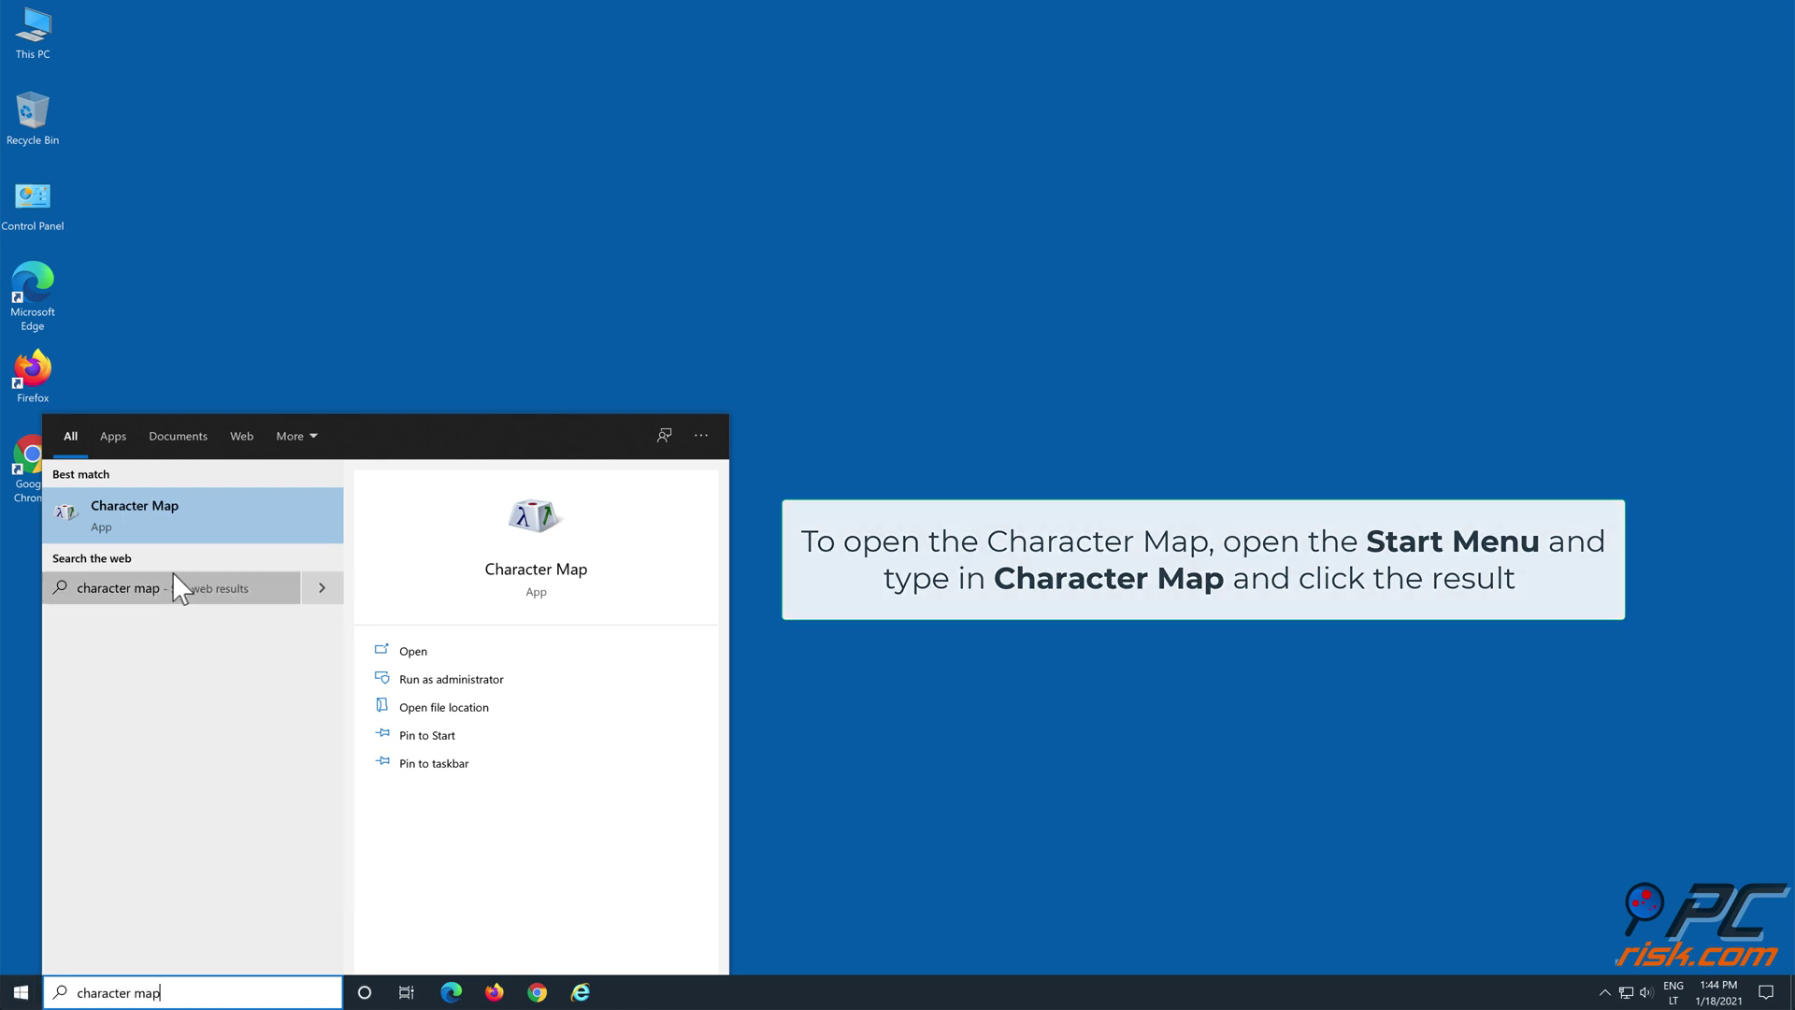
click(202, 541)
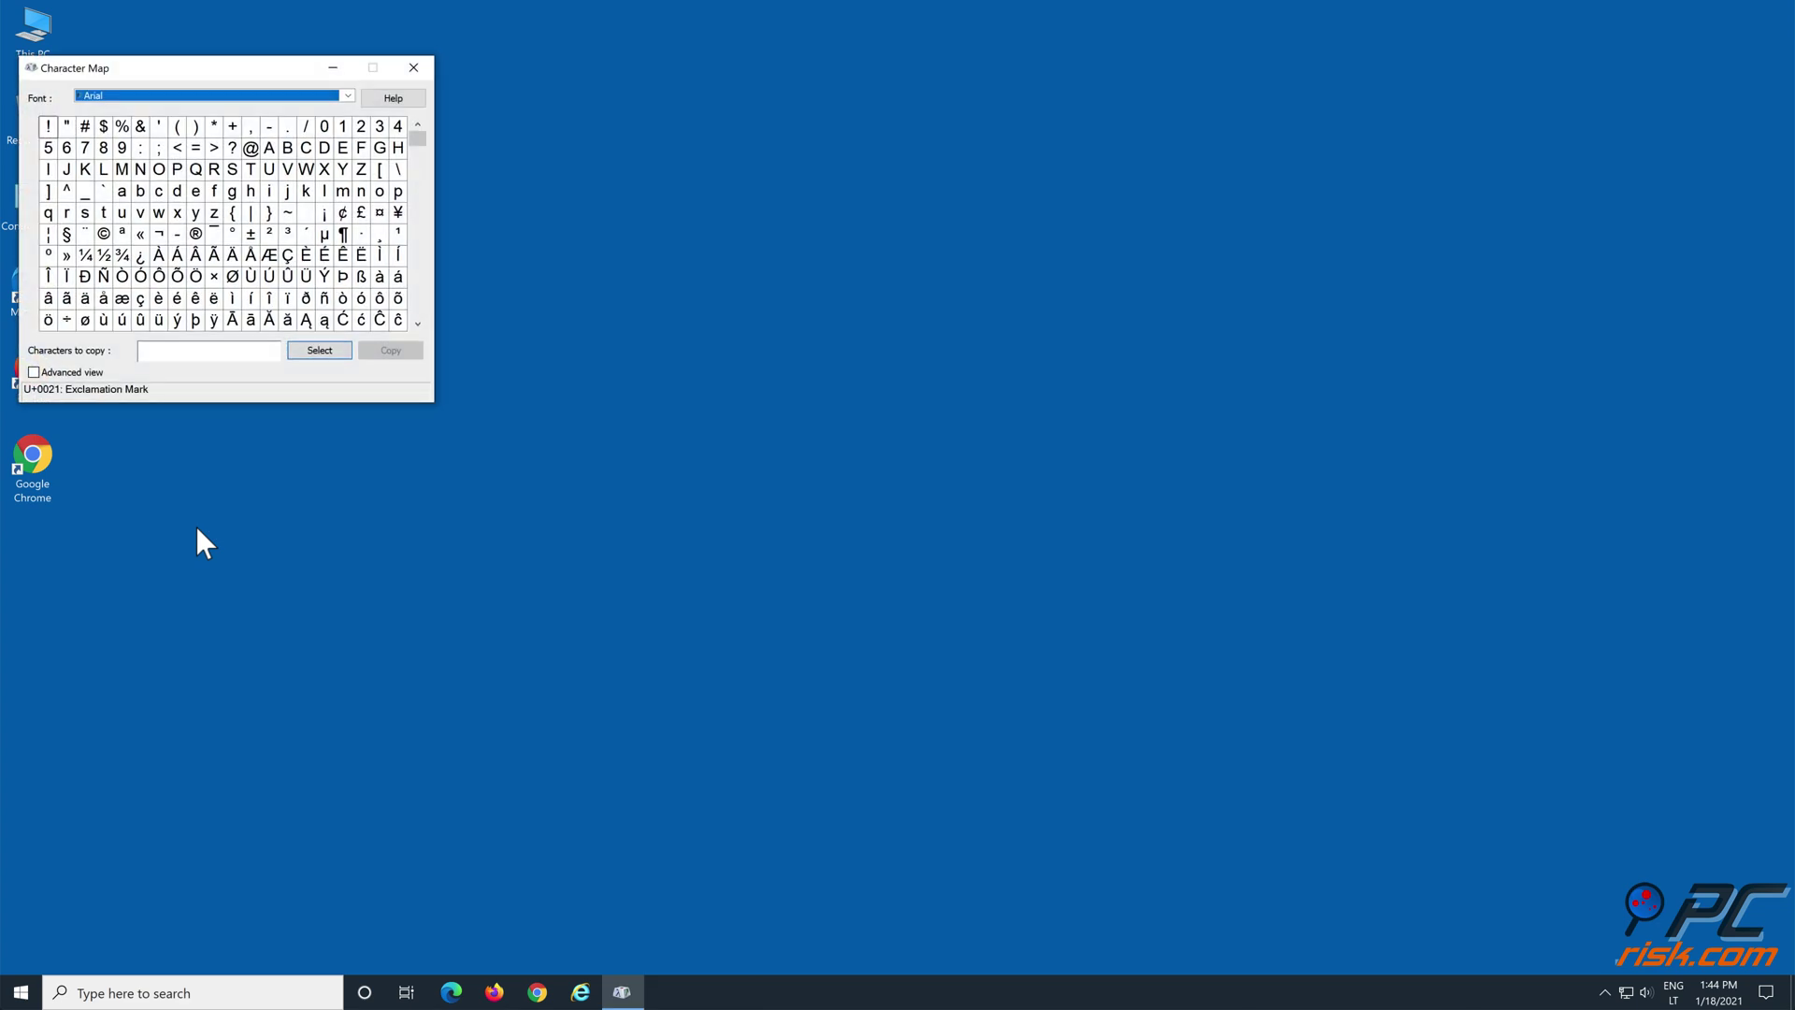
Launch a new blank WordPad document from a 'wordpad' search.
click(160, 991)
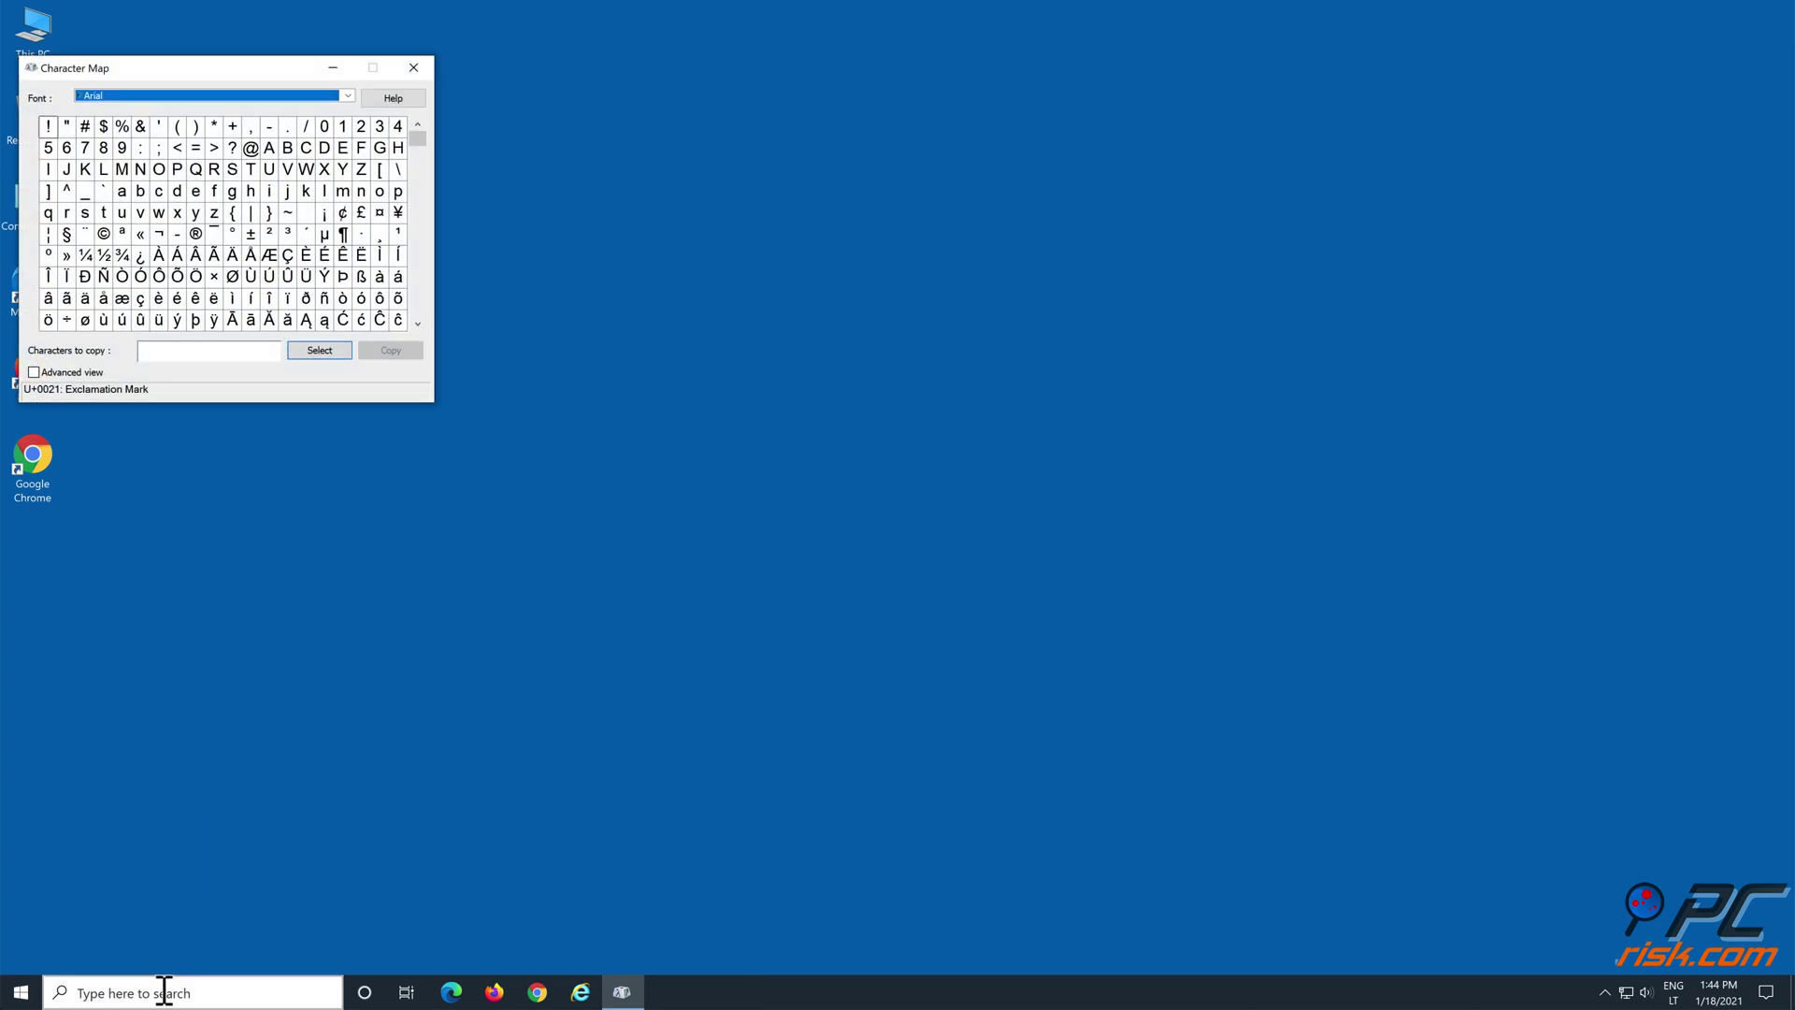
text(wor)
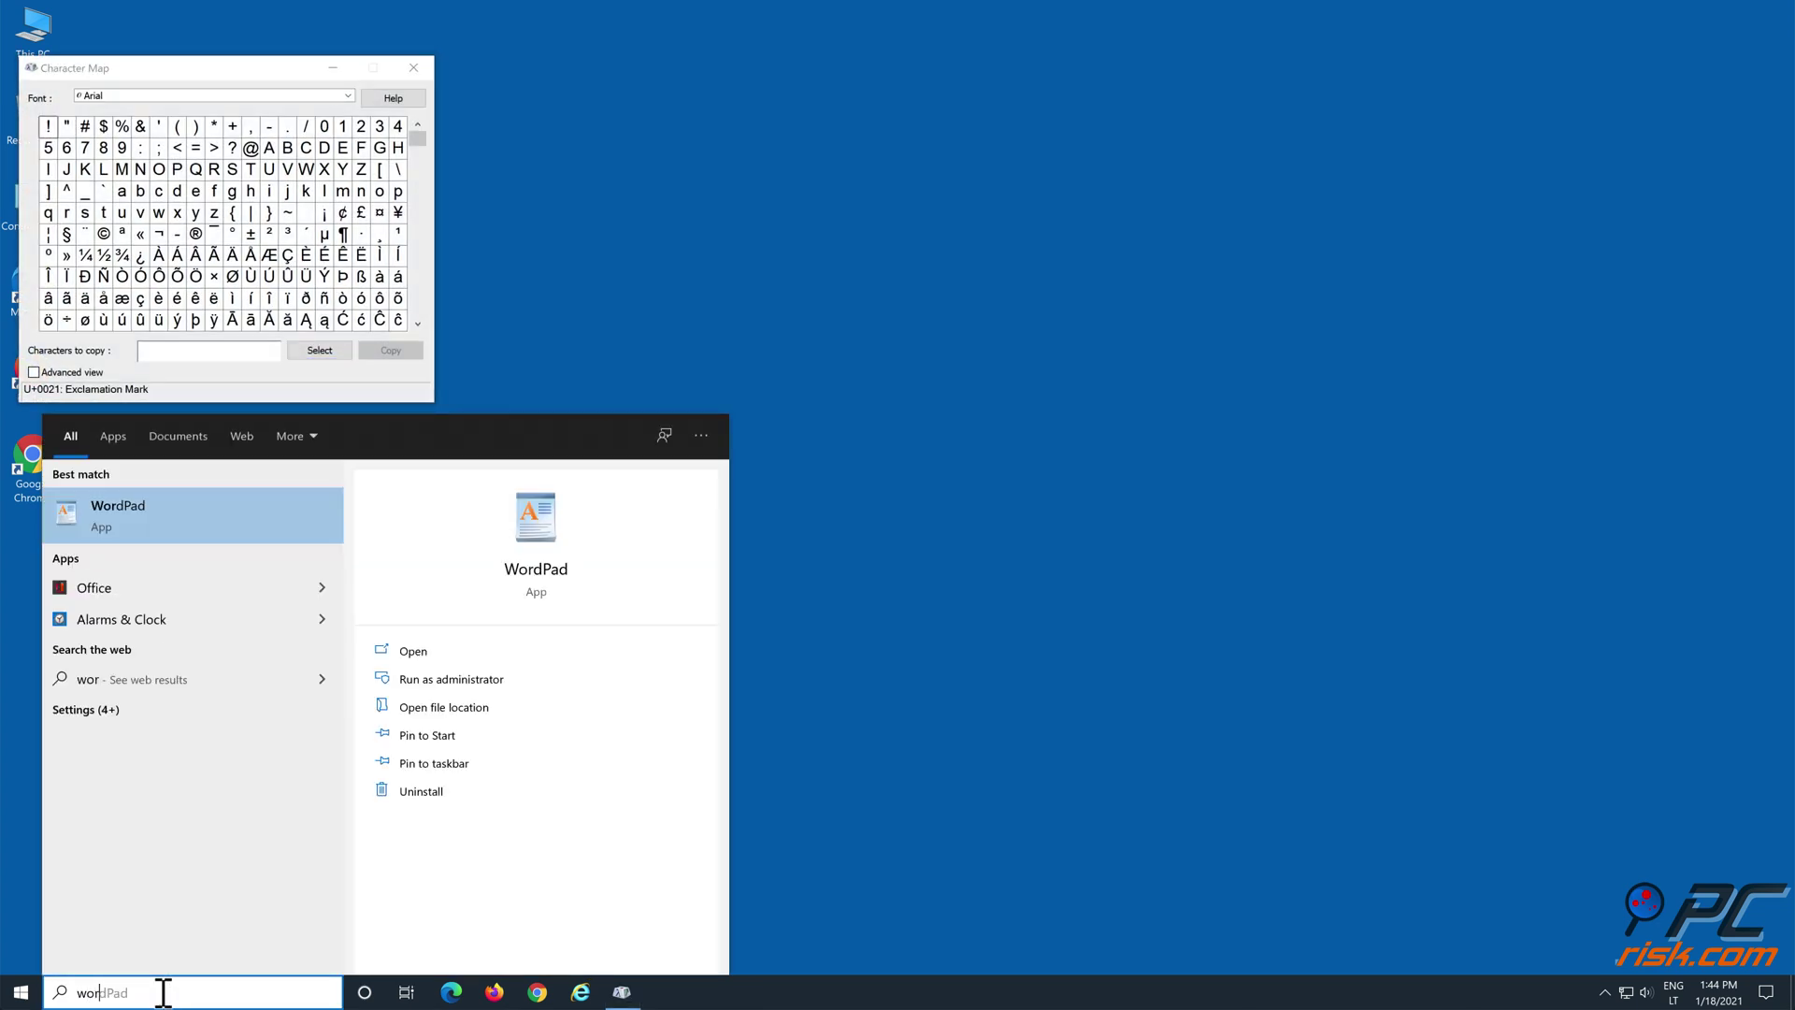
text(d)
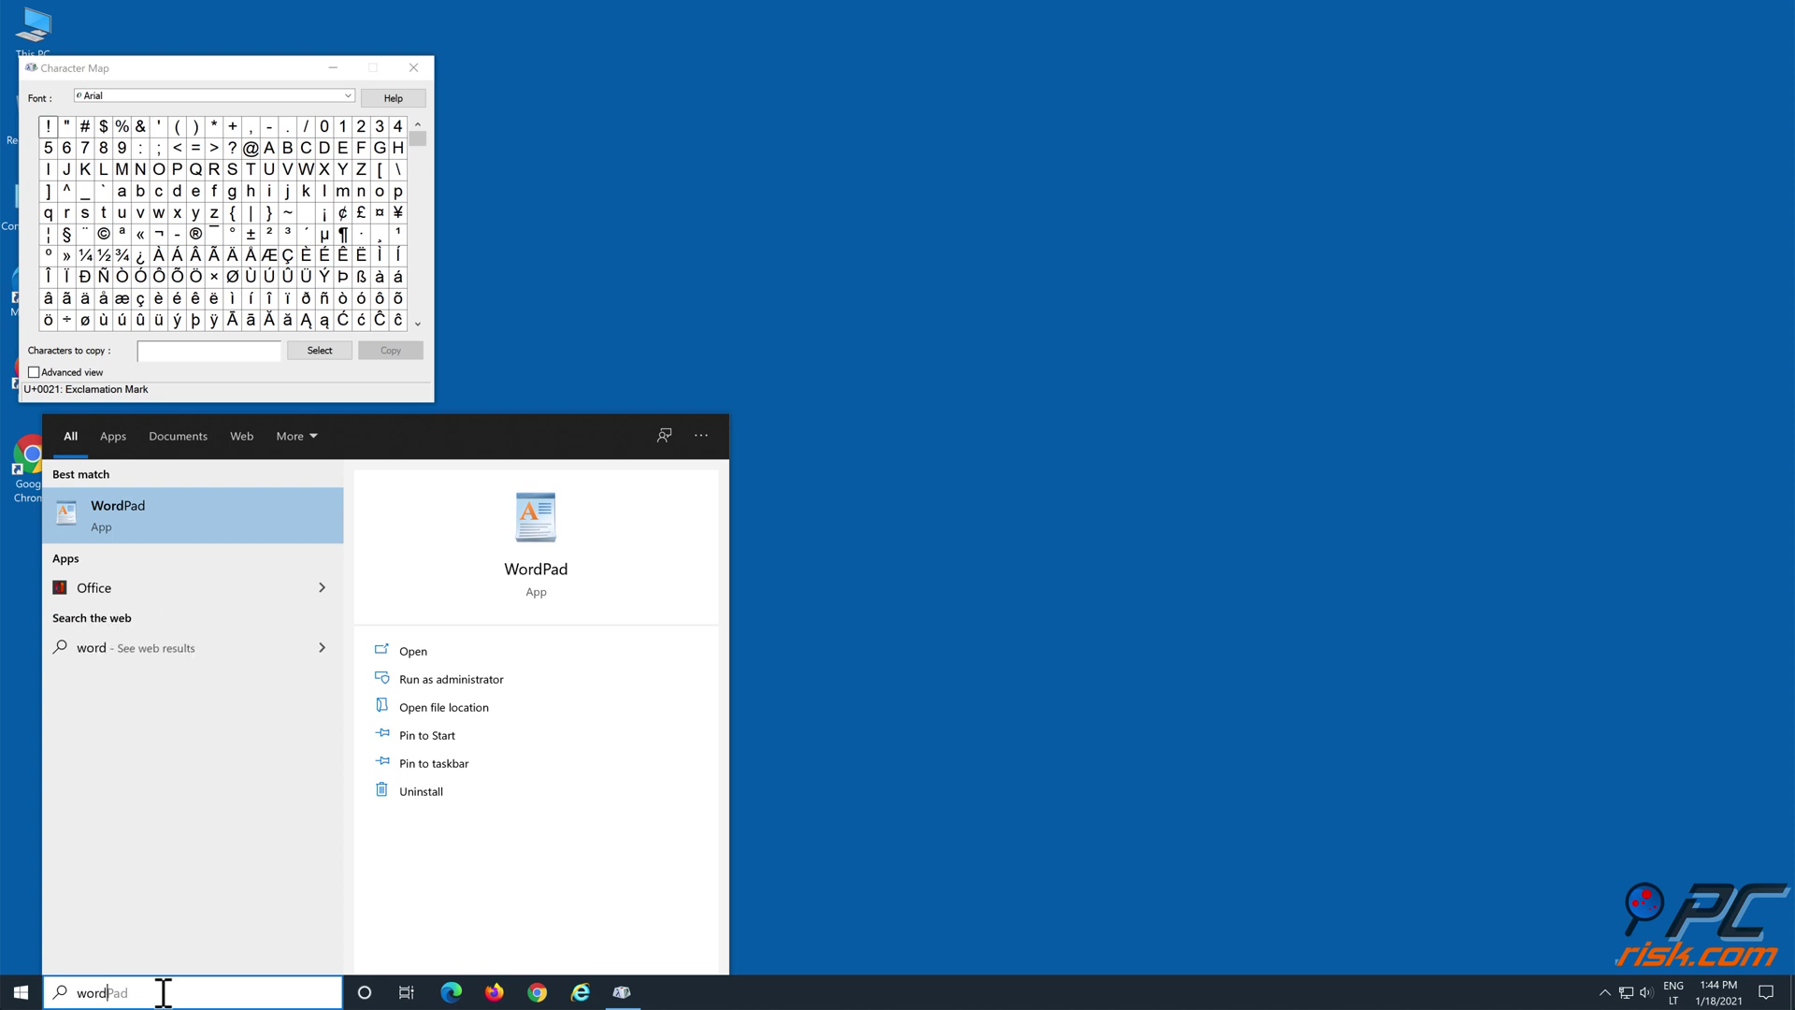
text(pad)
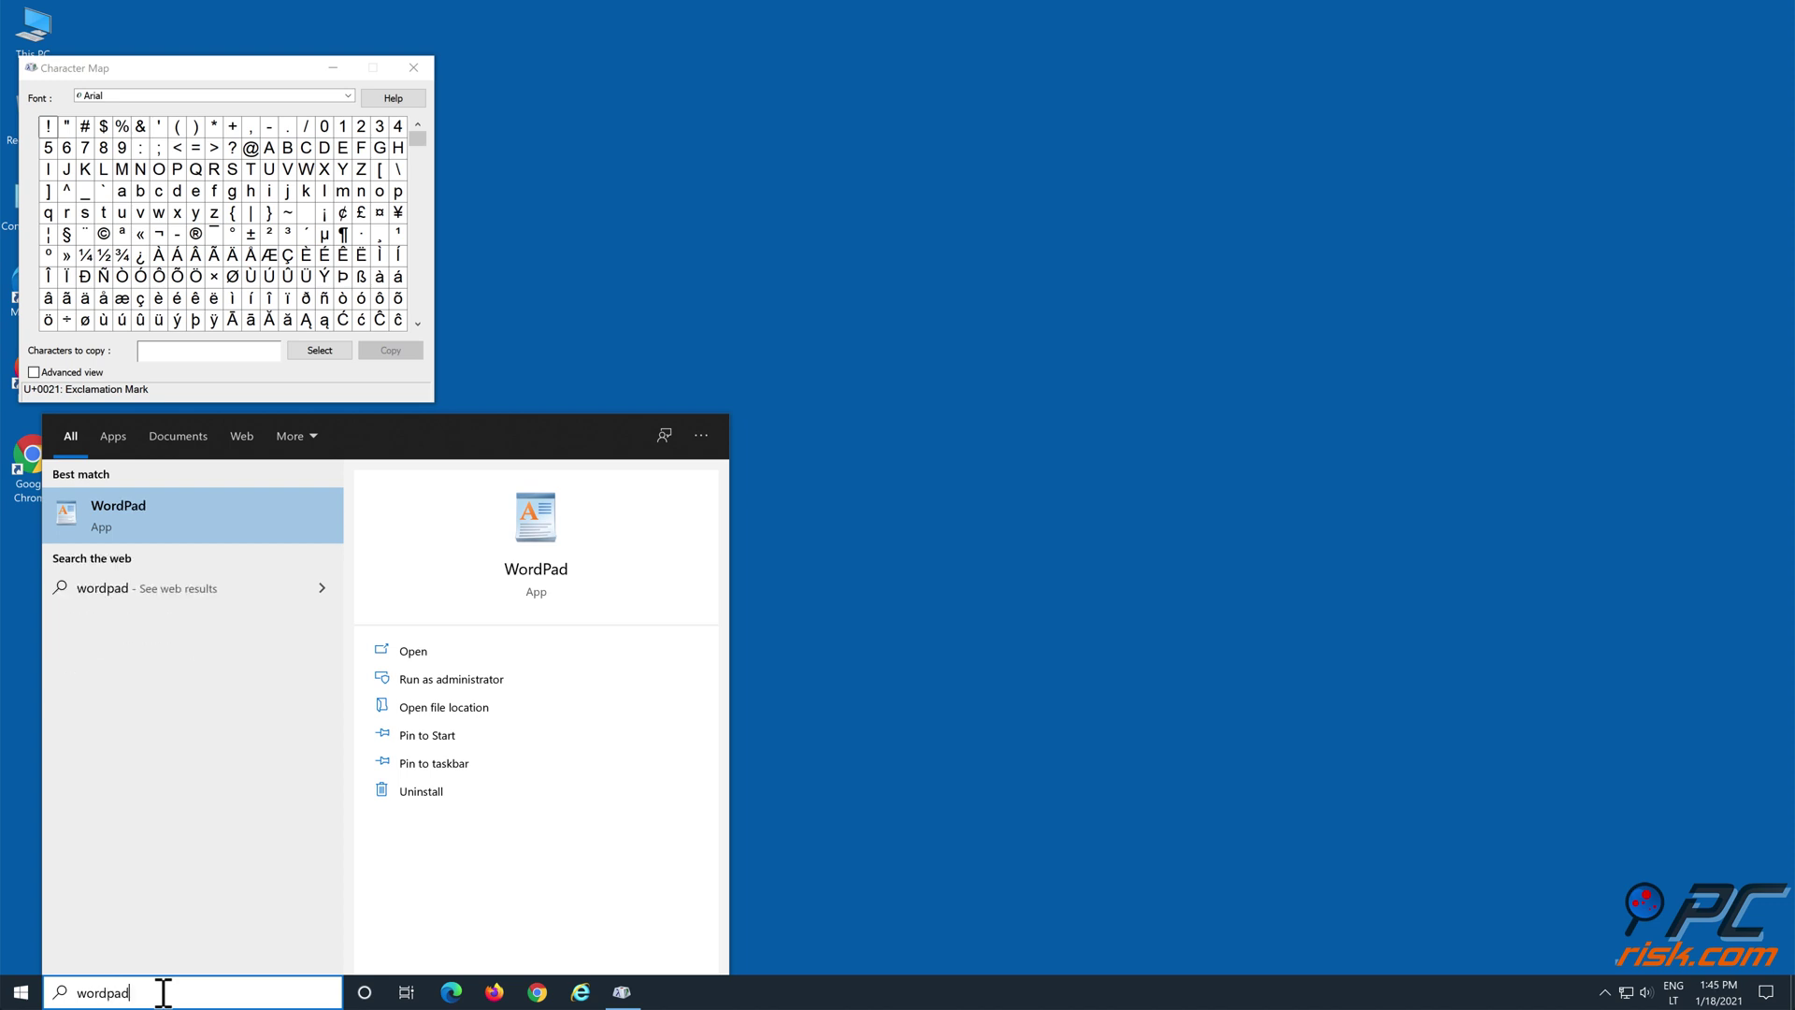
click(164, 529)
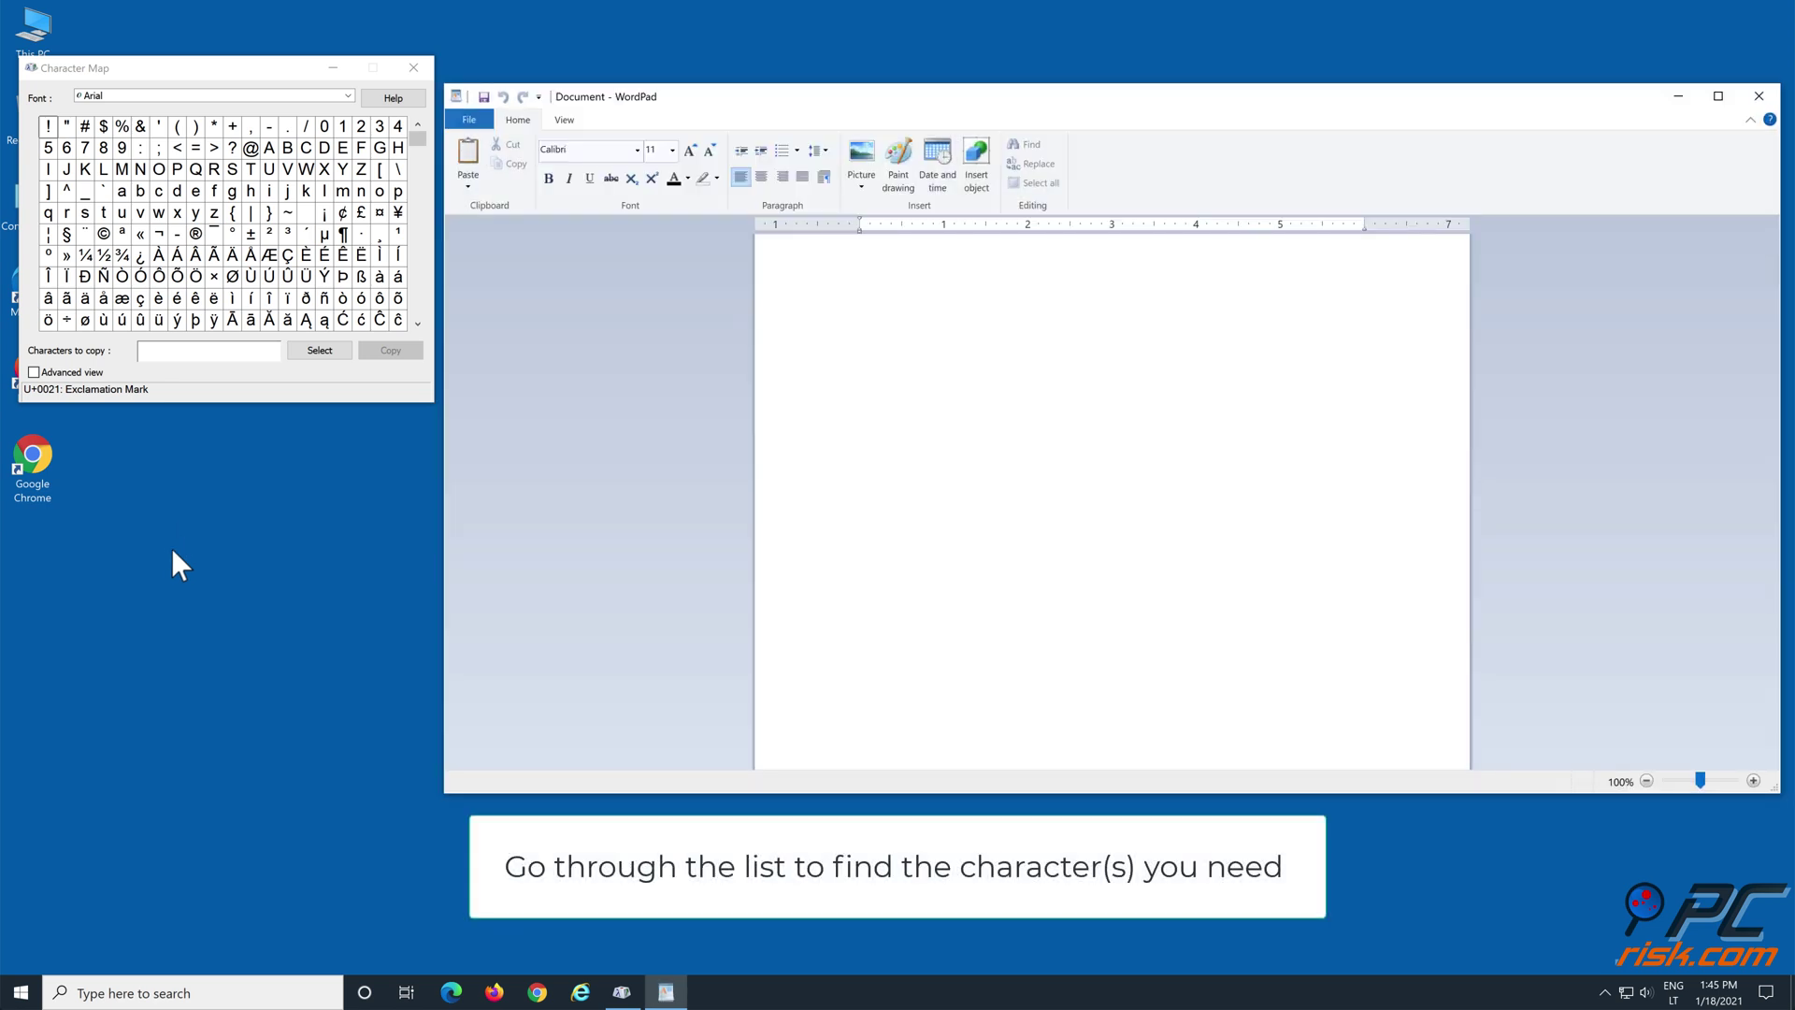
Select Ą (capital A with ogonek) in Character Map and copy it.
click(306, 319)
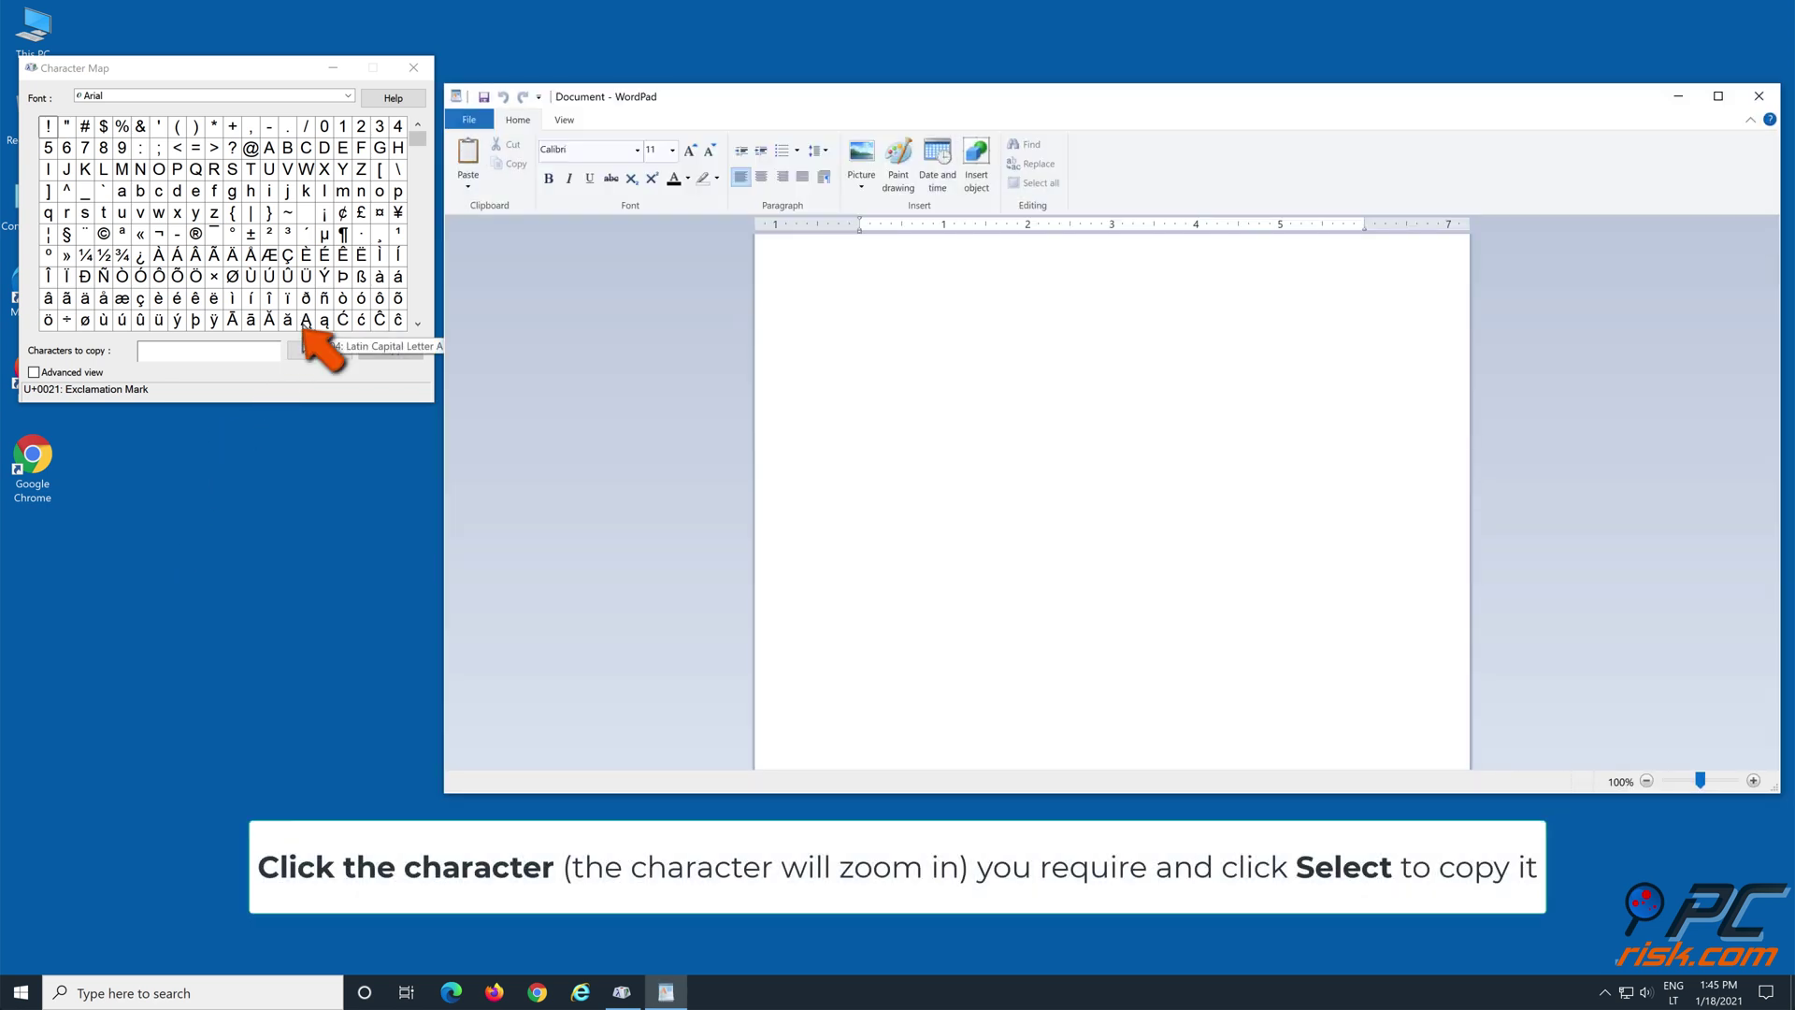
click(316, 351)
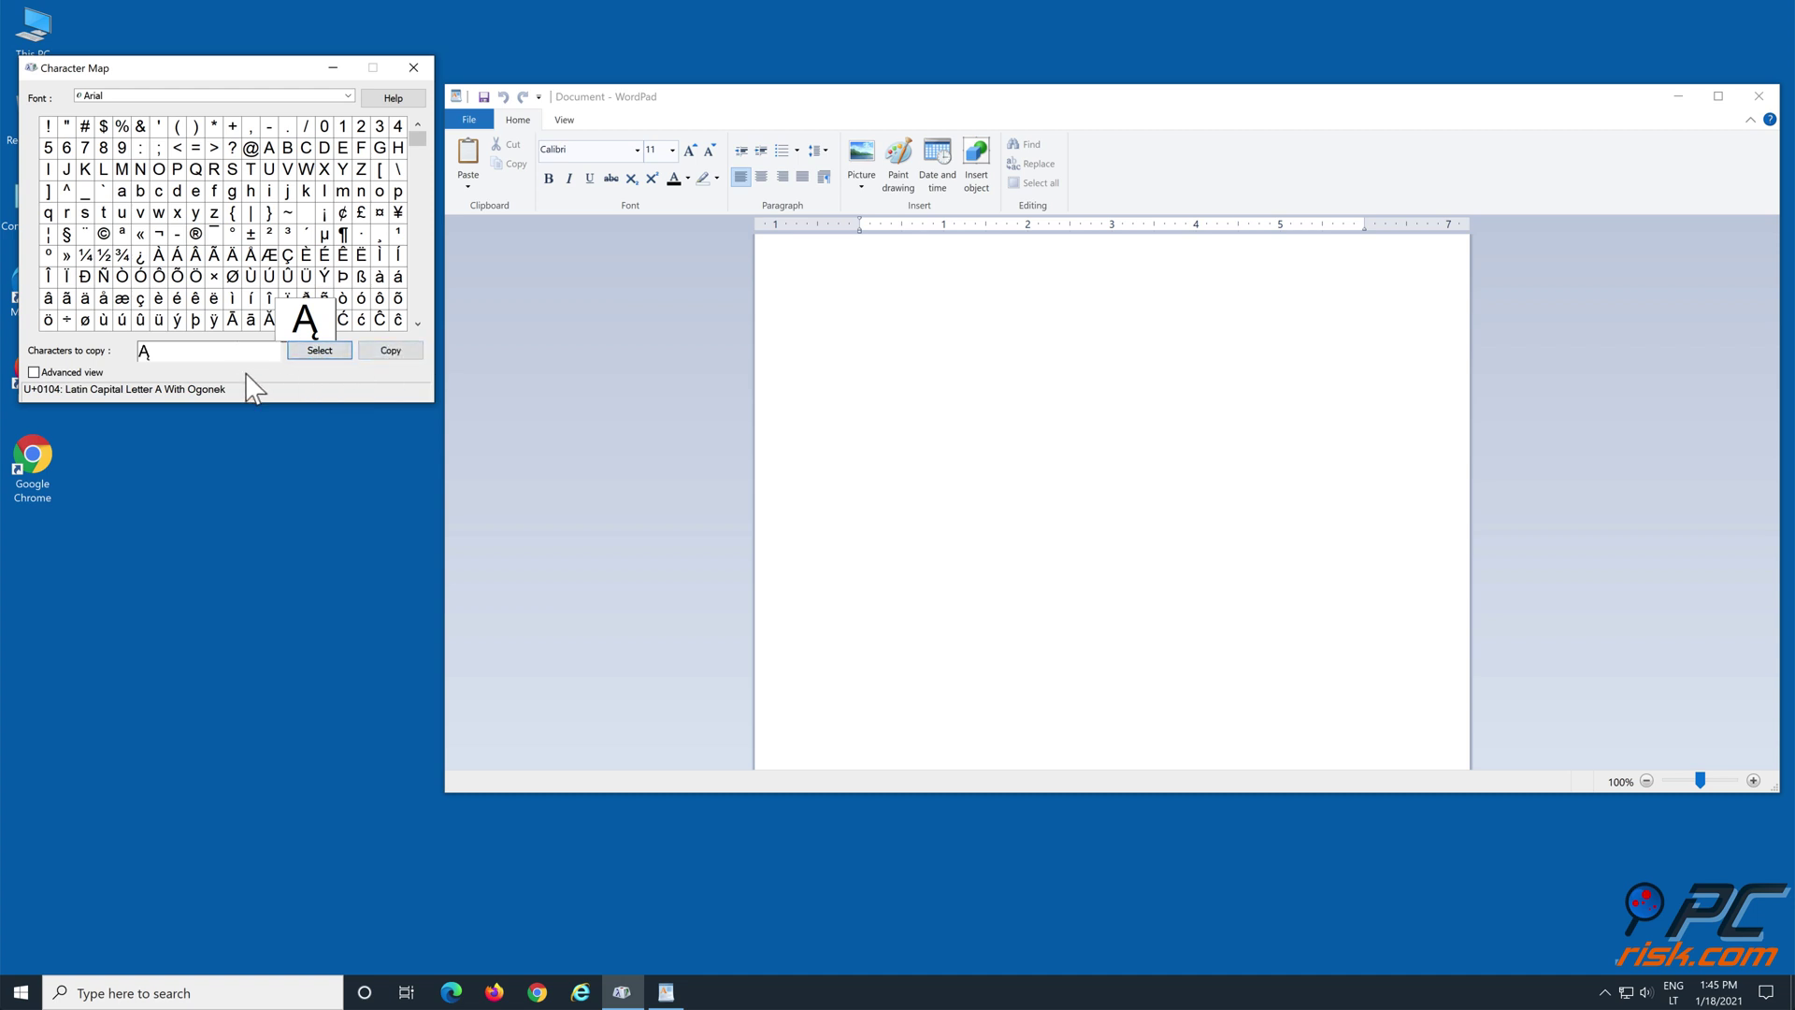
click(407, 352)
Paste Ą into the WordPad document.
click(829, 281)
right_click(880, 255)
click(905, 303)
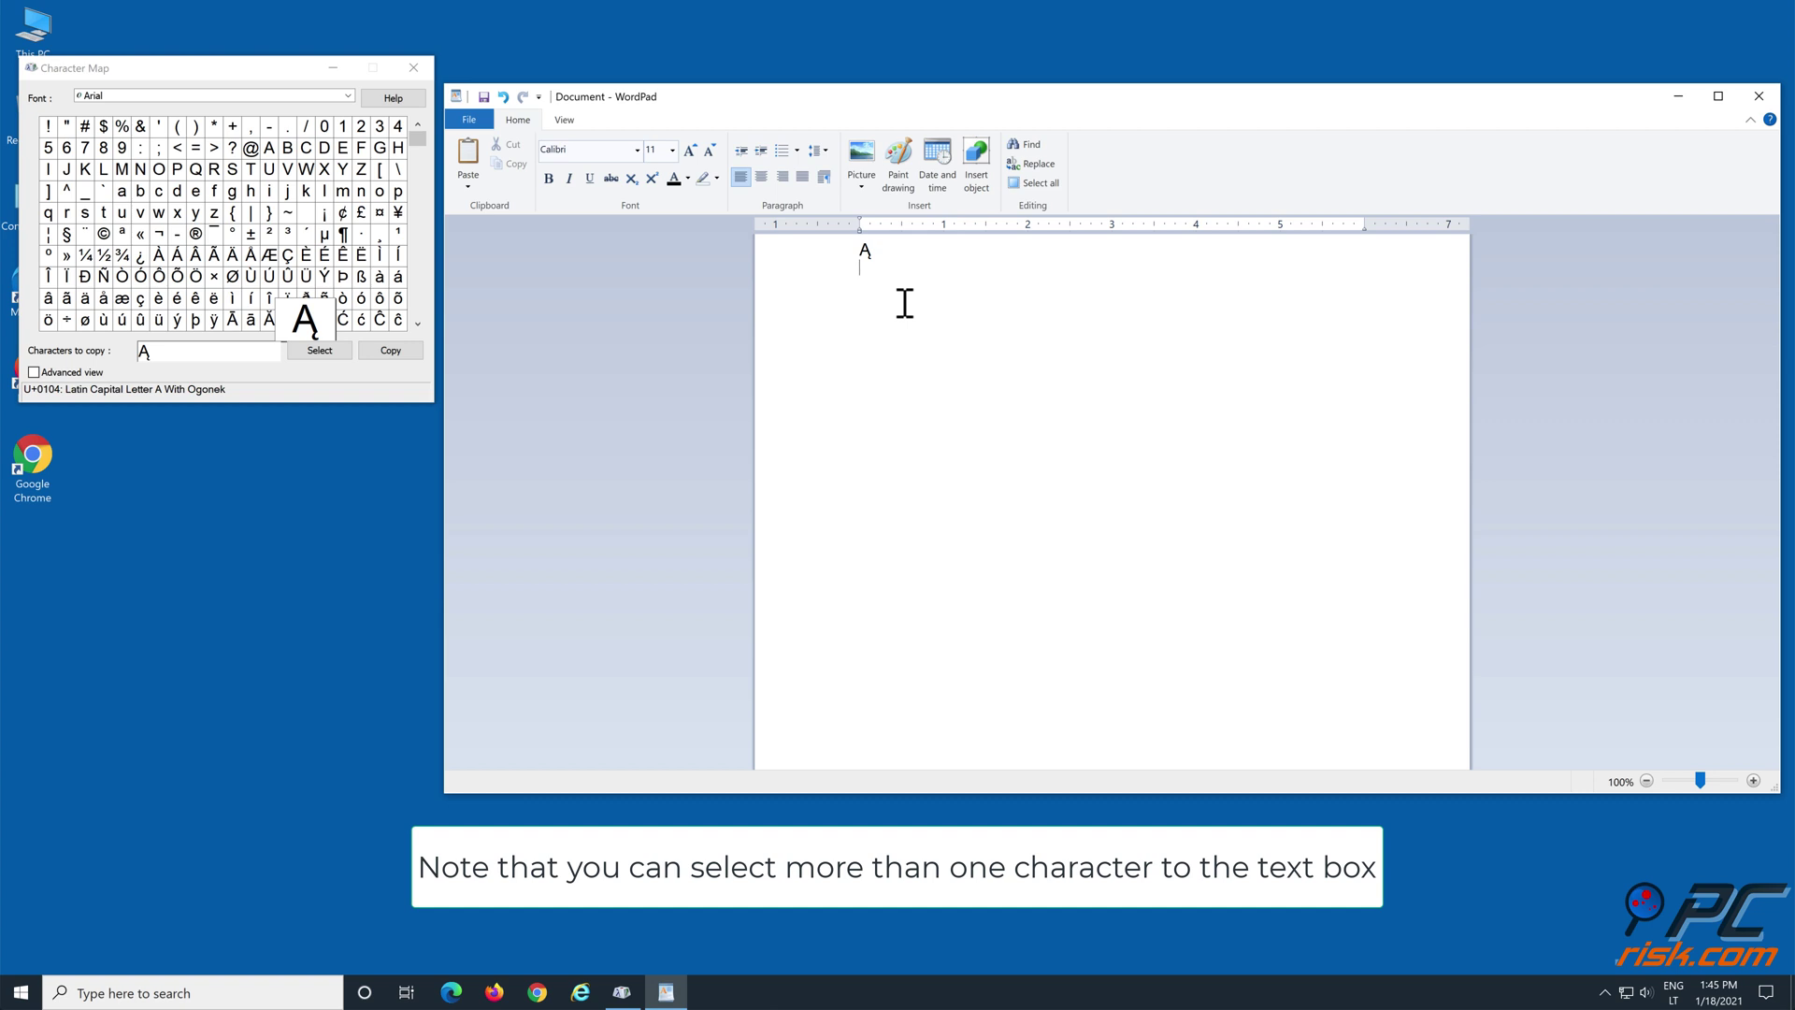
Clear the copy field, then collect and copy ú, ĉ and ß in Character Map.
click(220, 356)
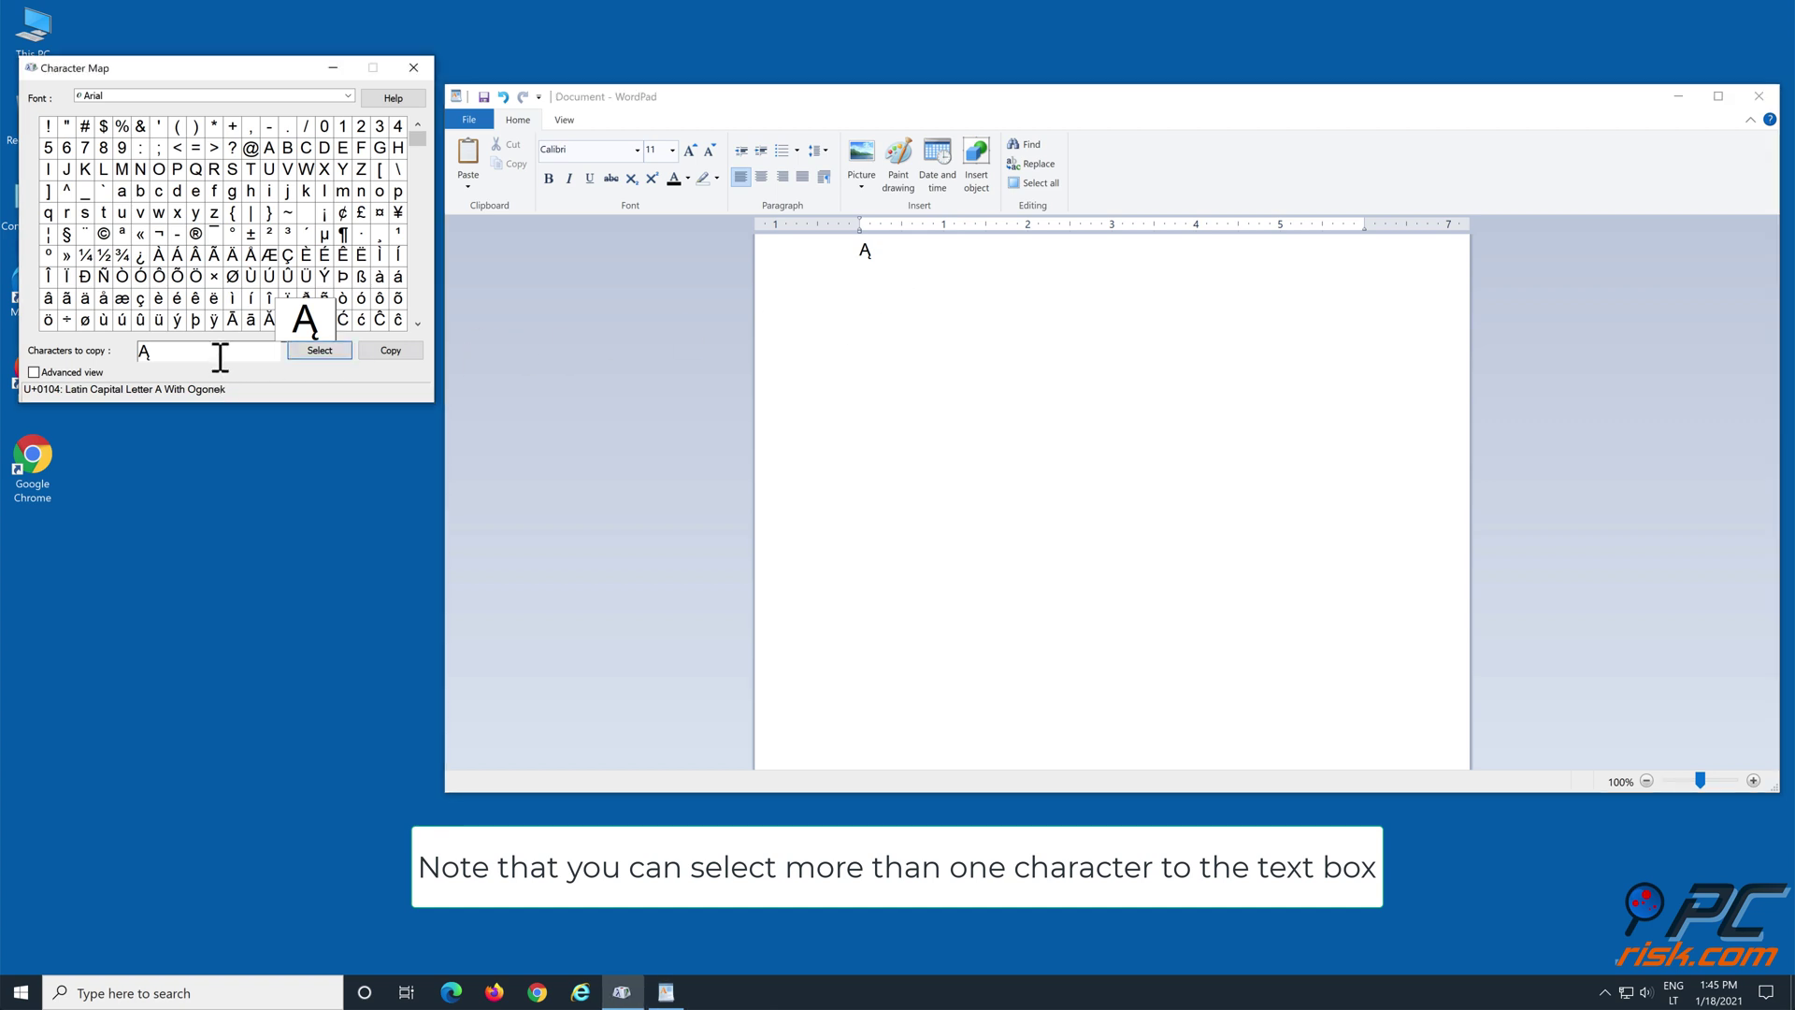
key(BackSpace)
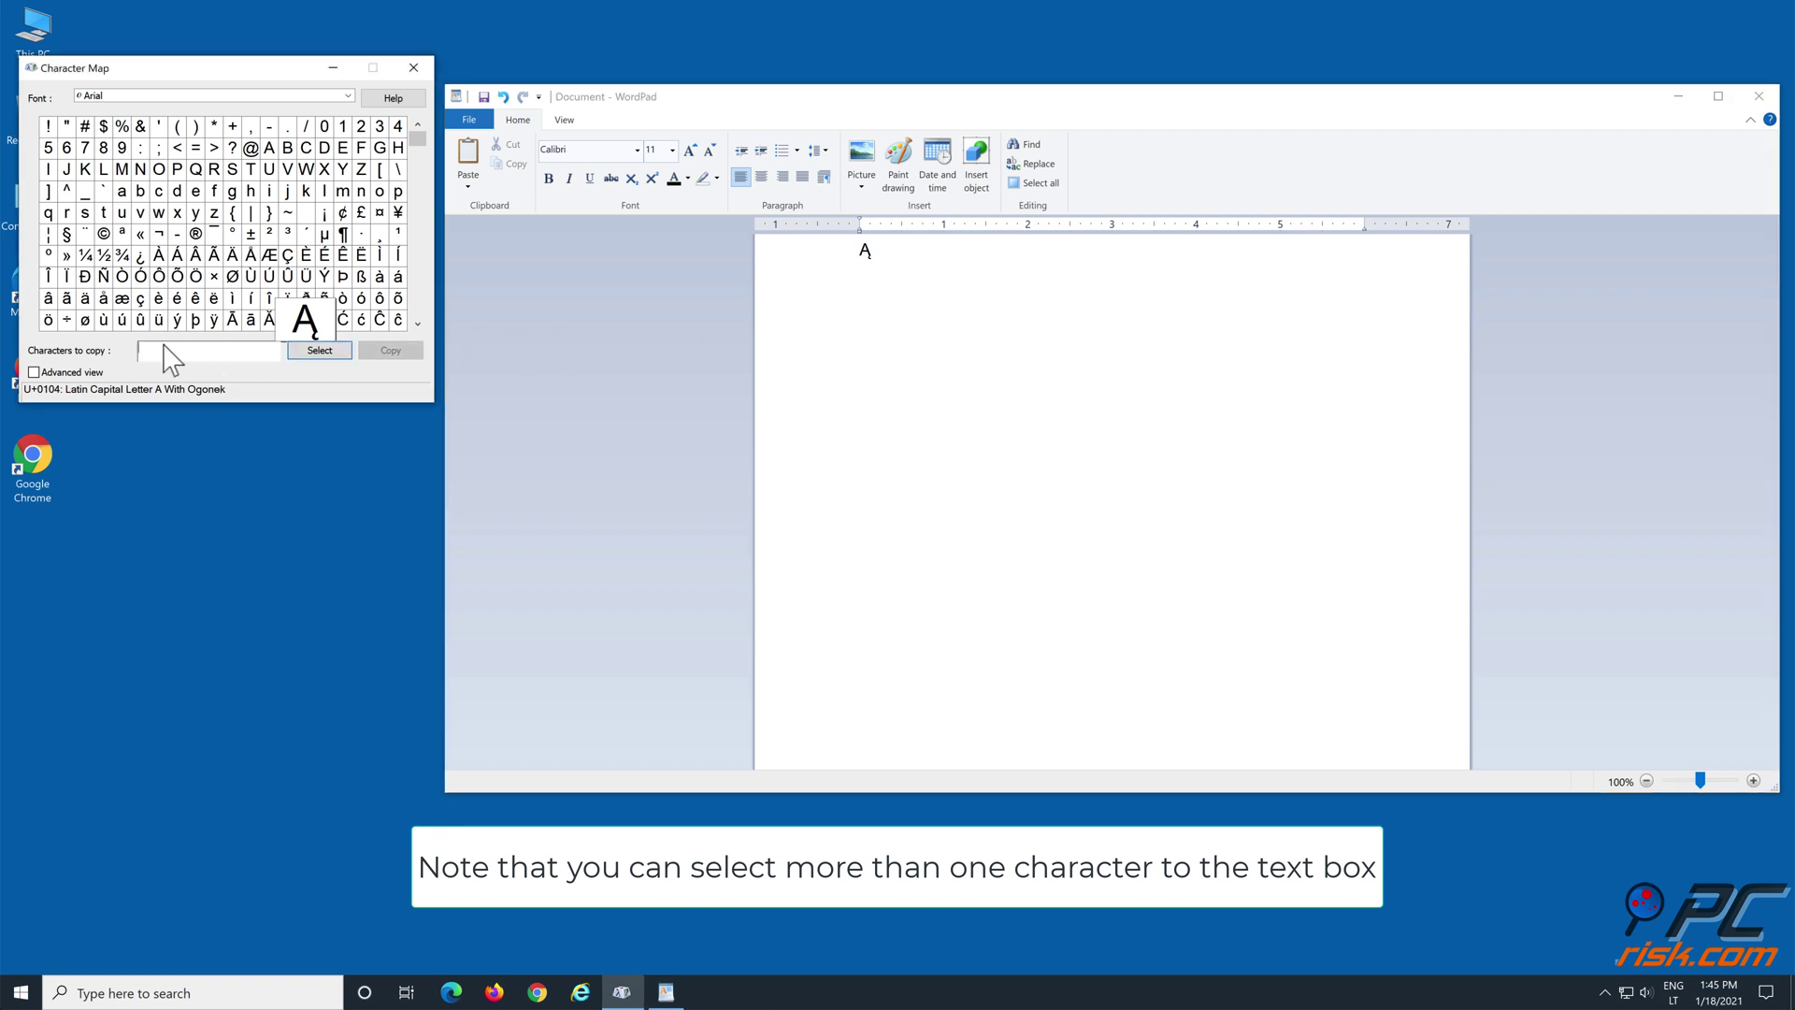
click(121, 321)
click(320, 351)
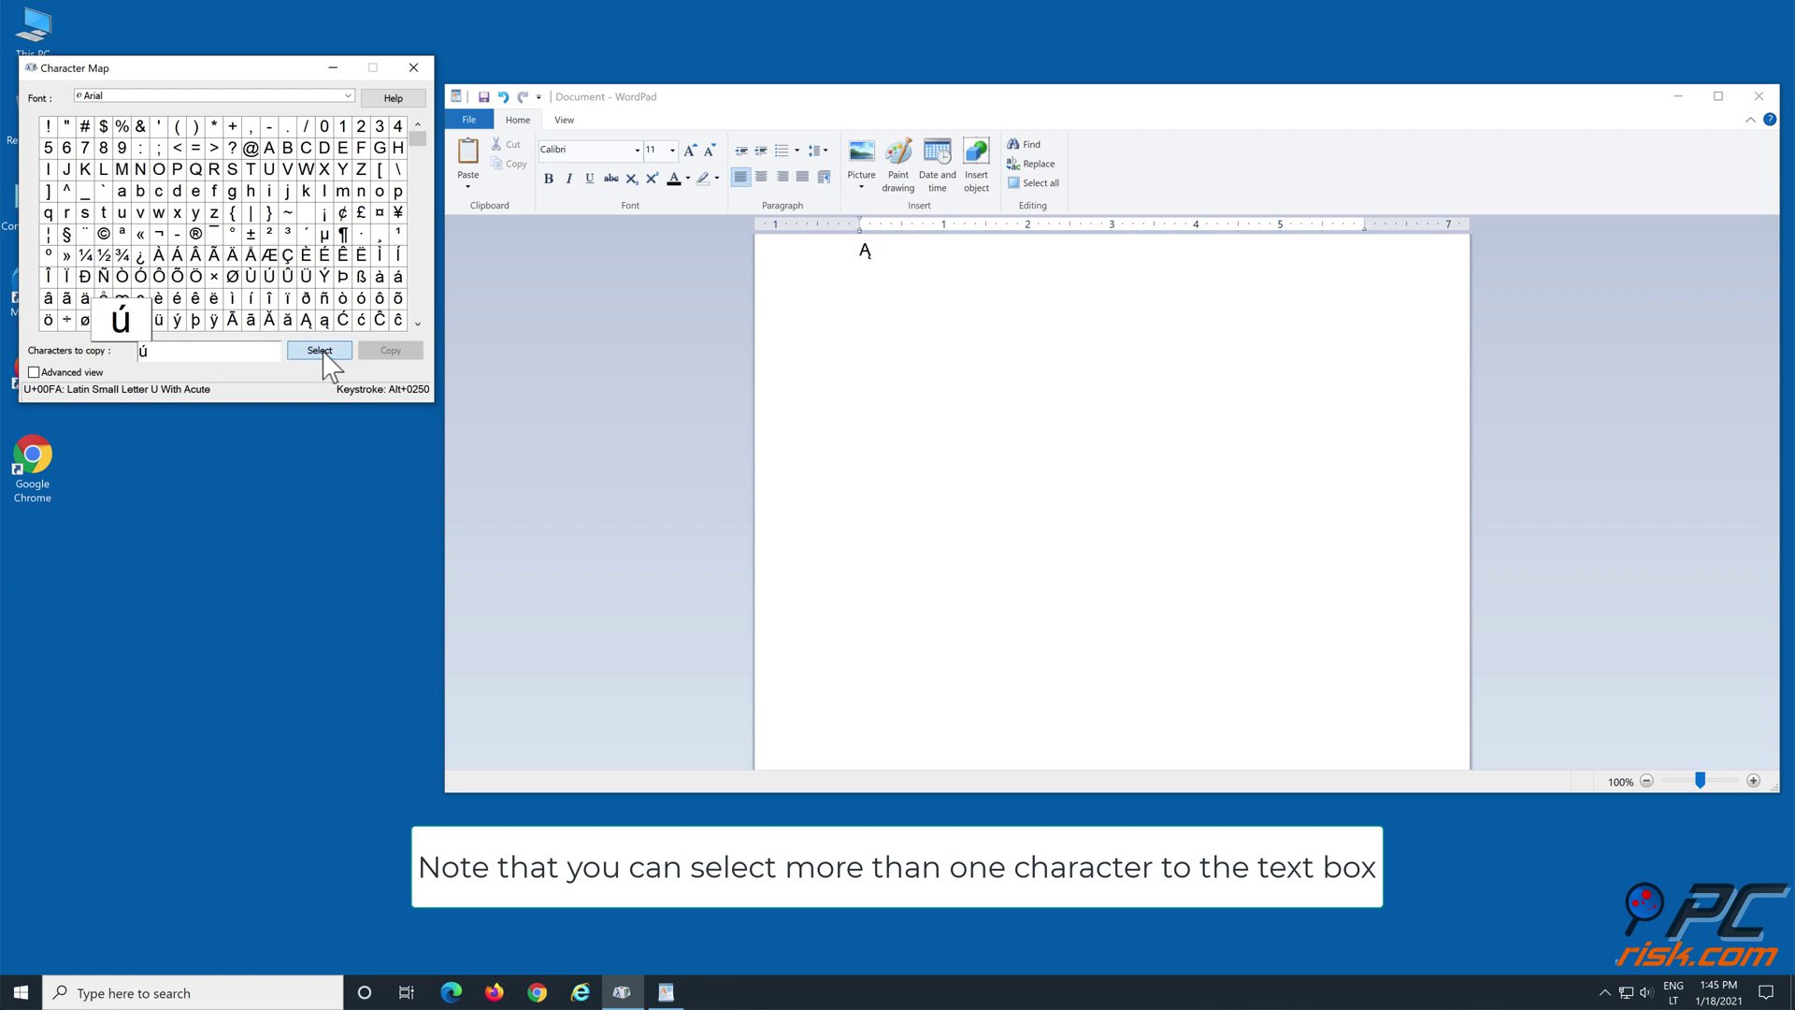
click(400, 322)
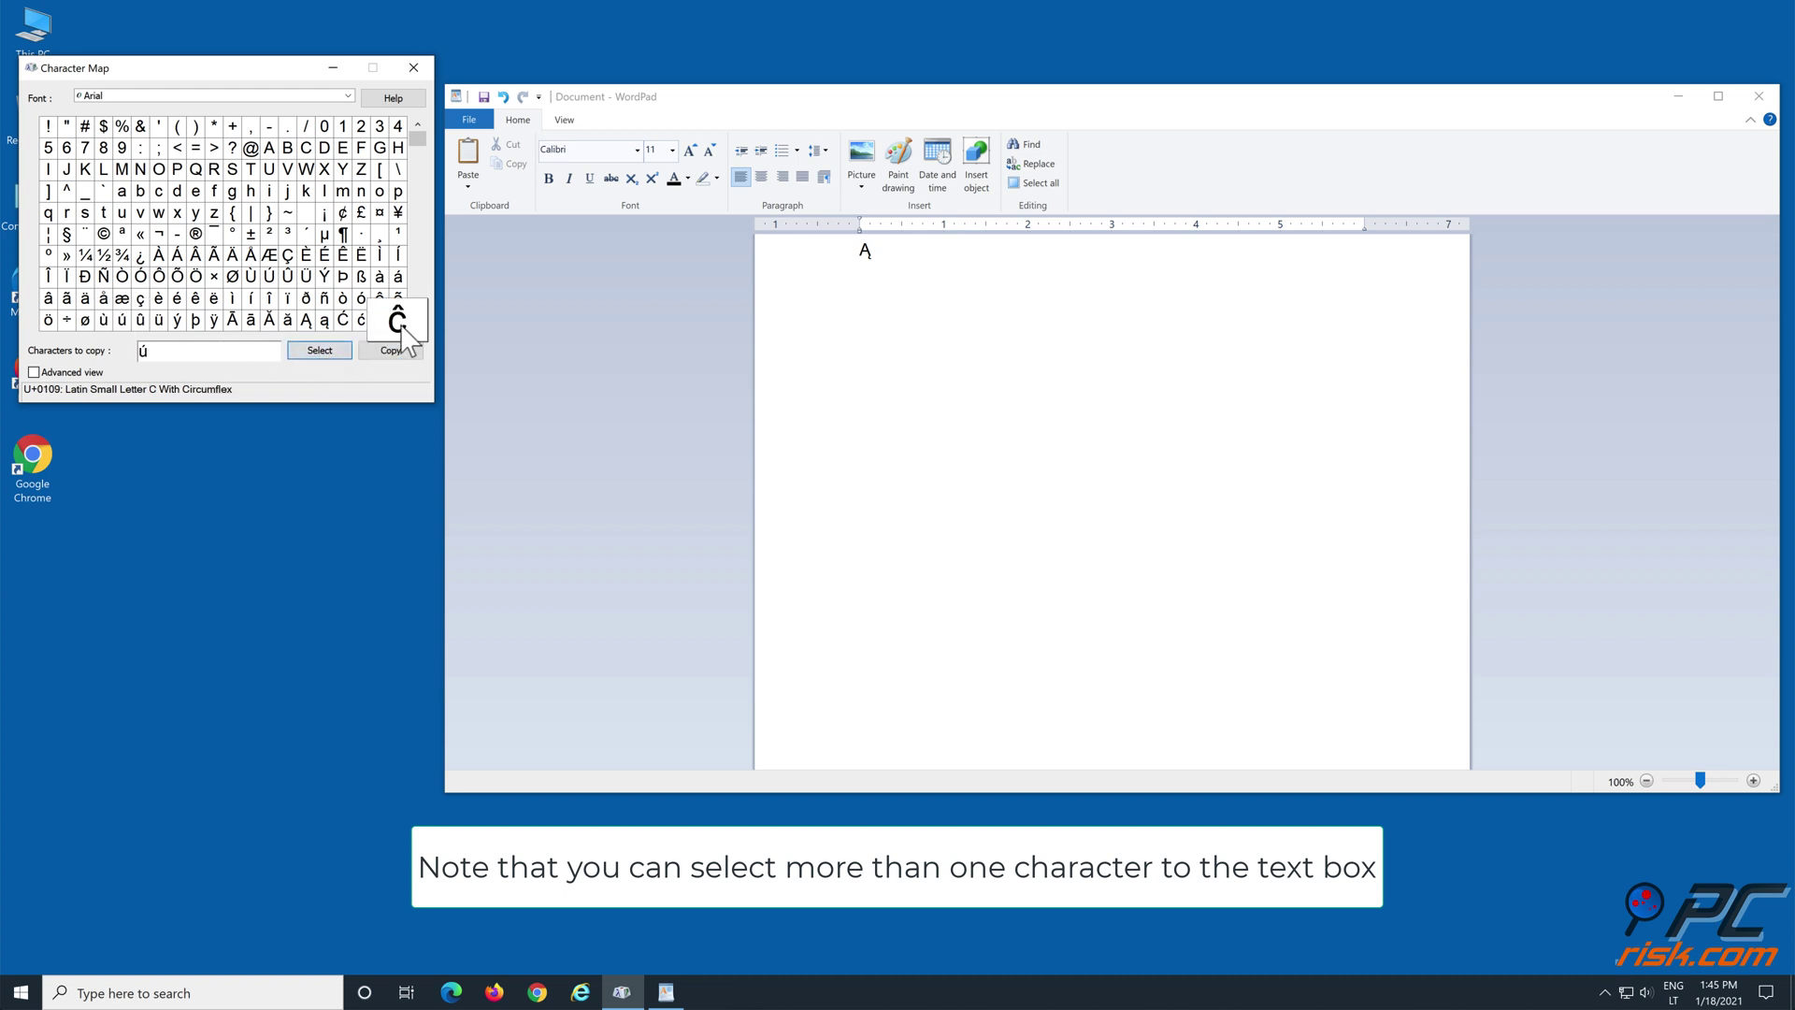
click(320, 351)
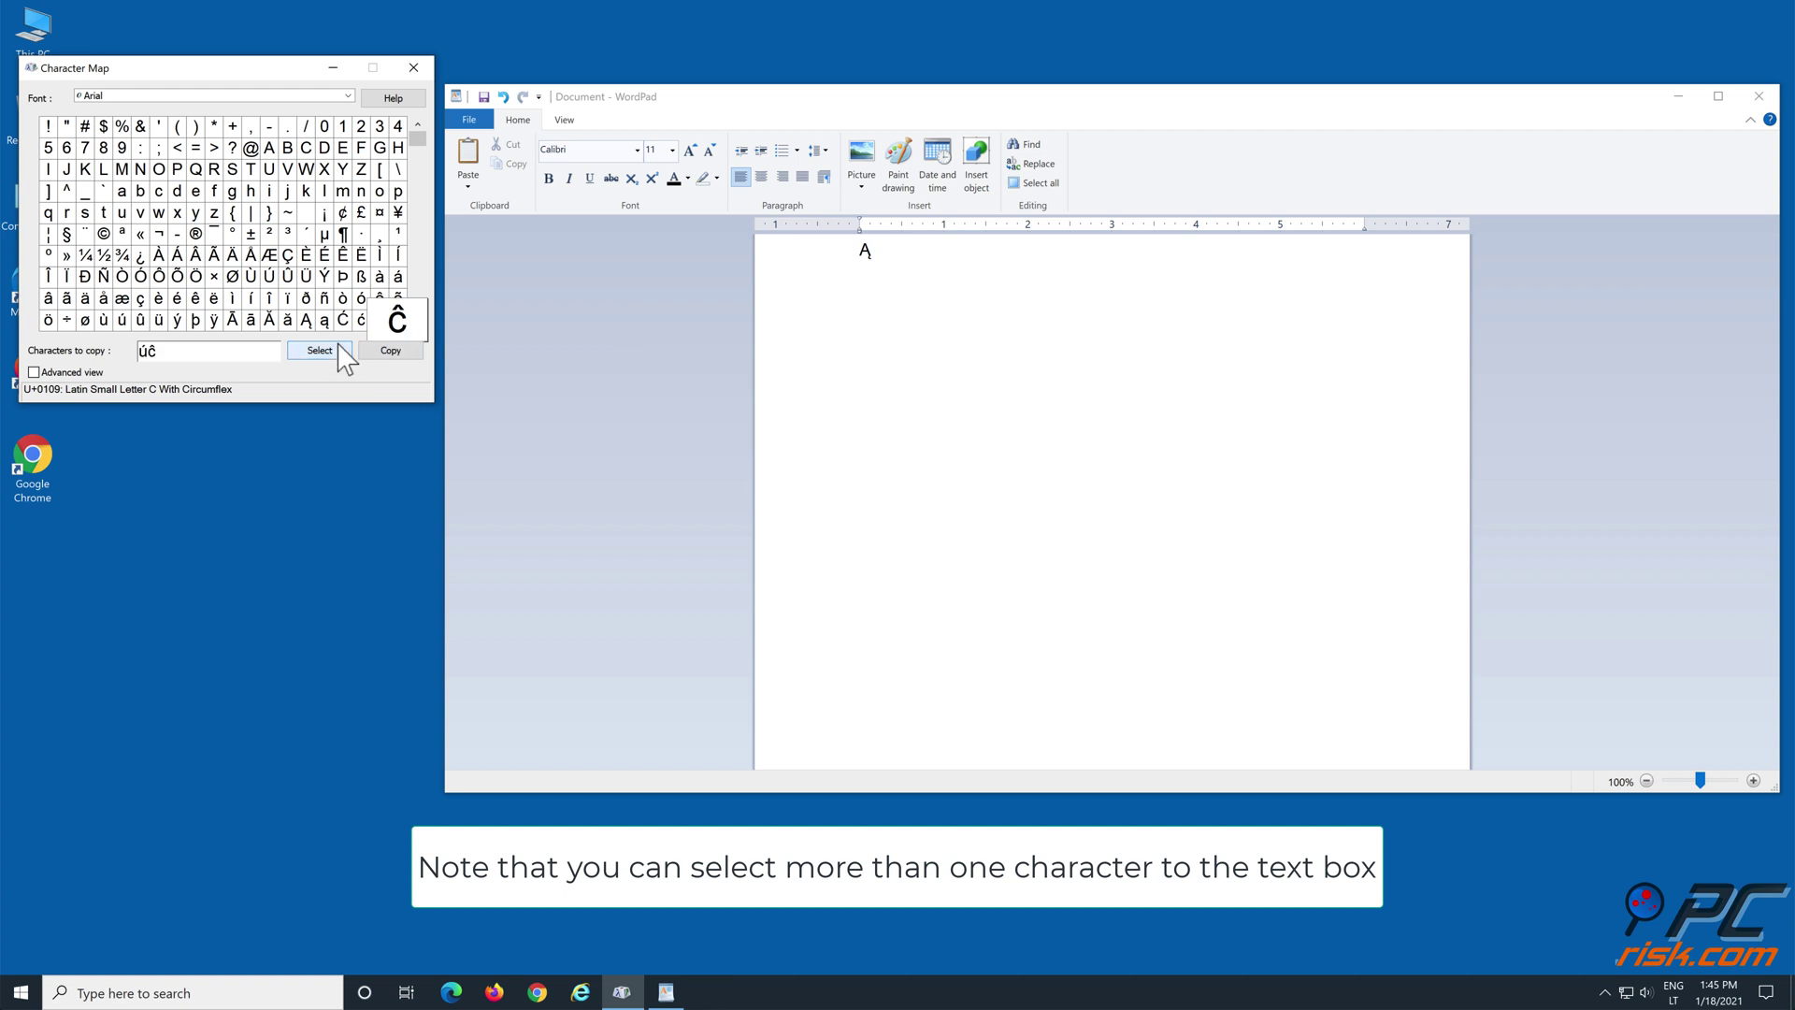
click(361, 279)
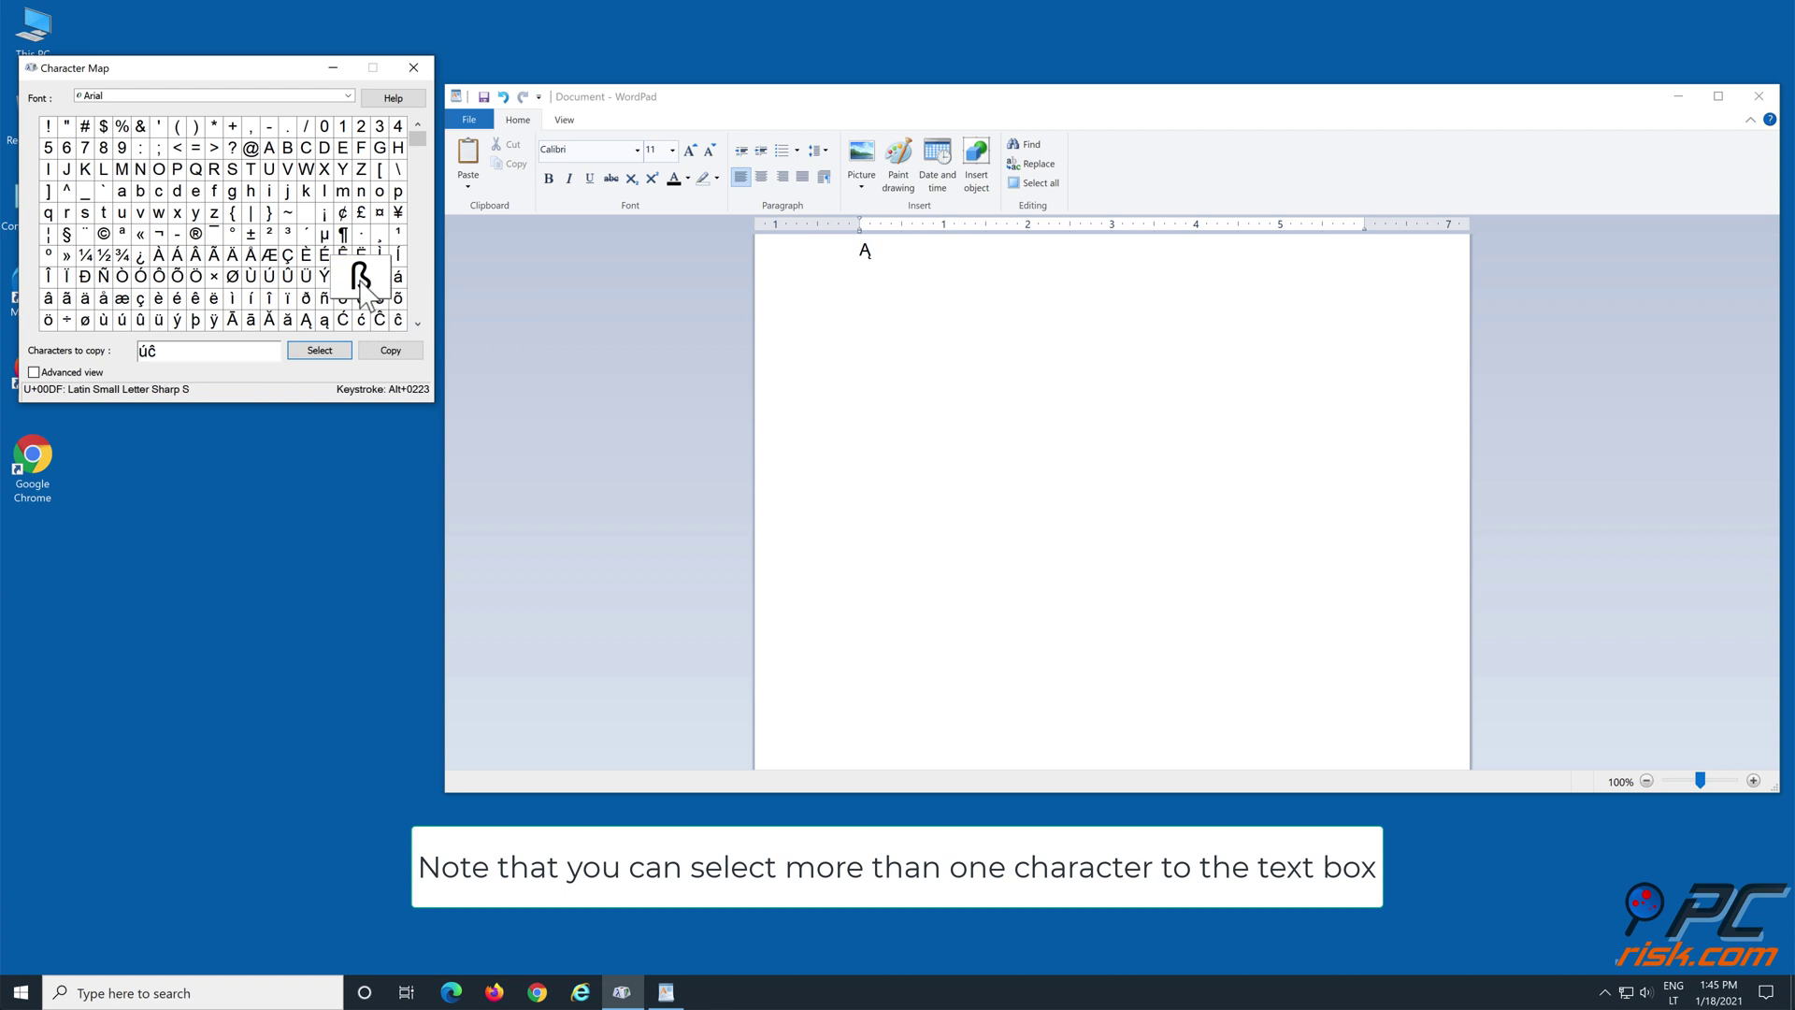
click(320, 351)
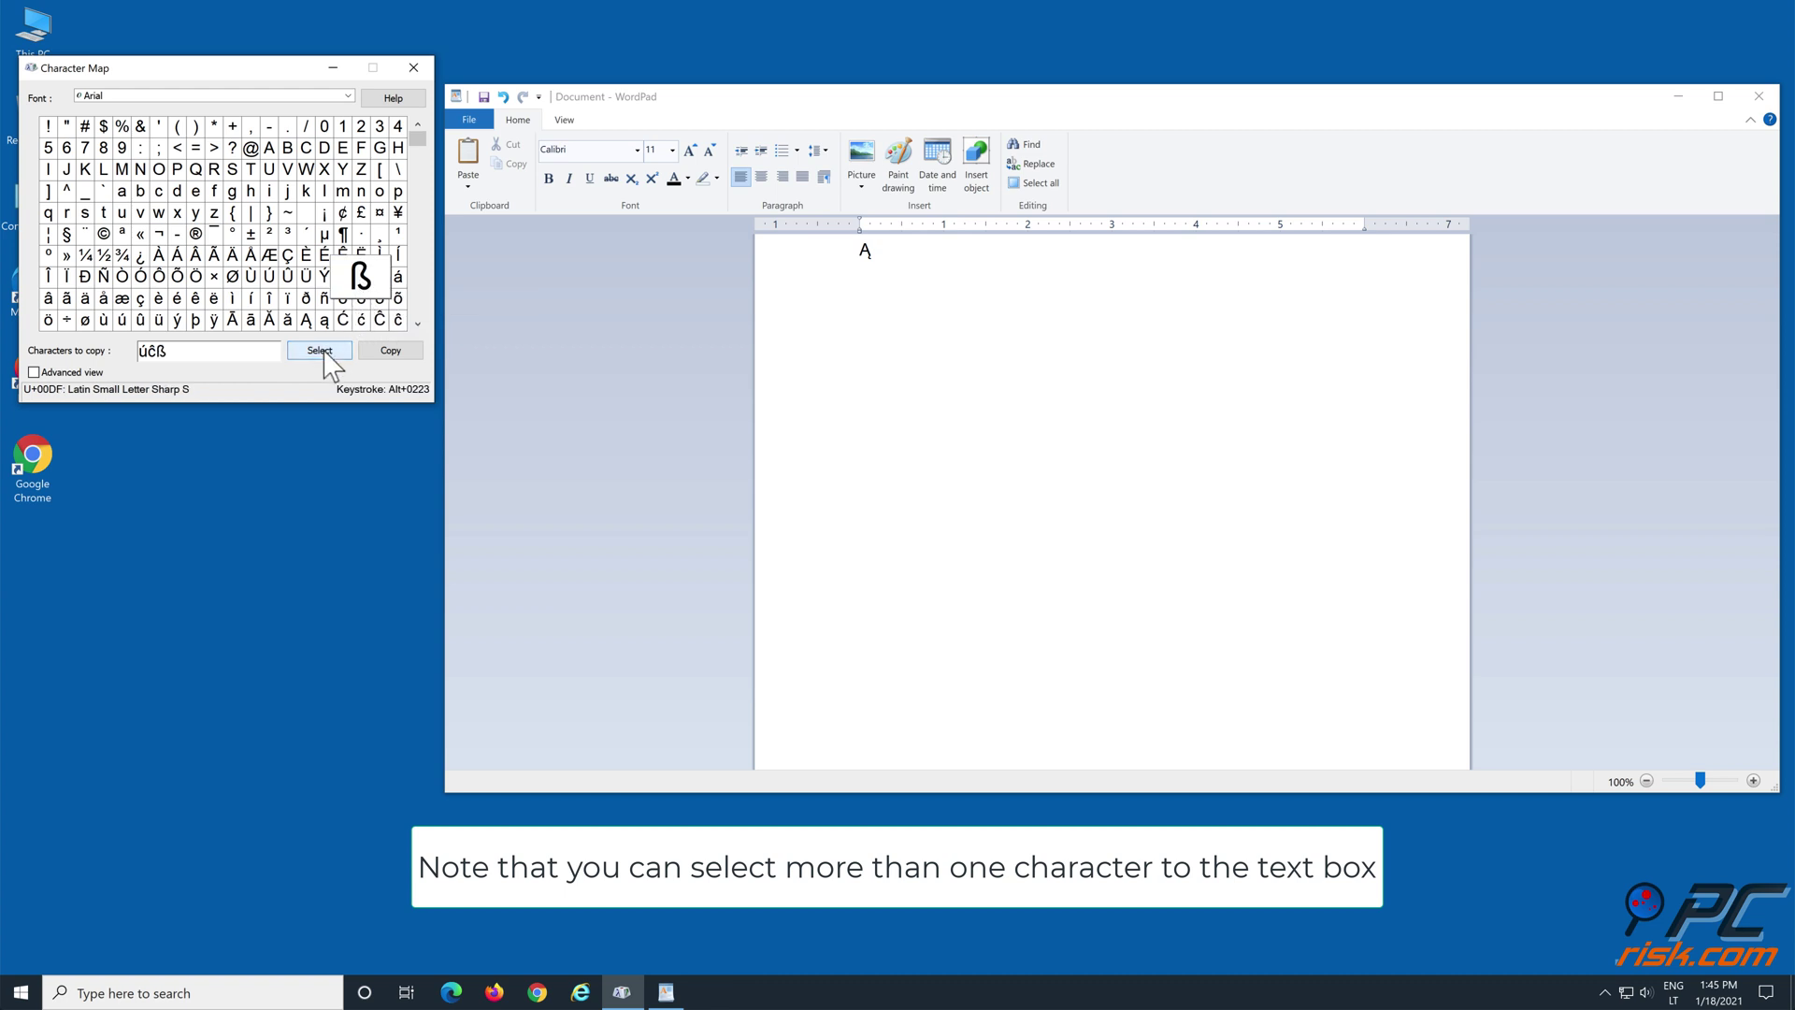
click(402, 354)
Paste úĉß after the Ą, then close WordPad without saving.
click(887, 255)
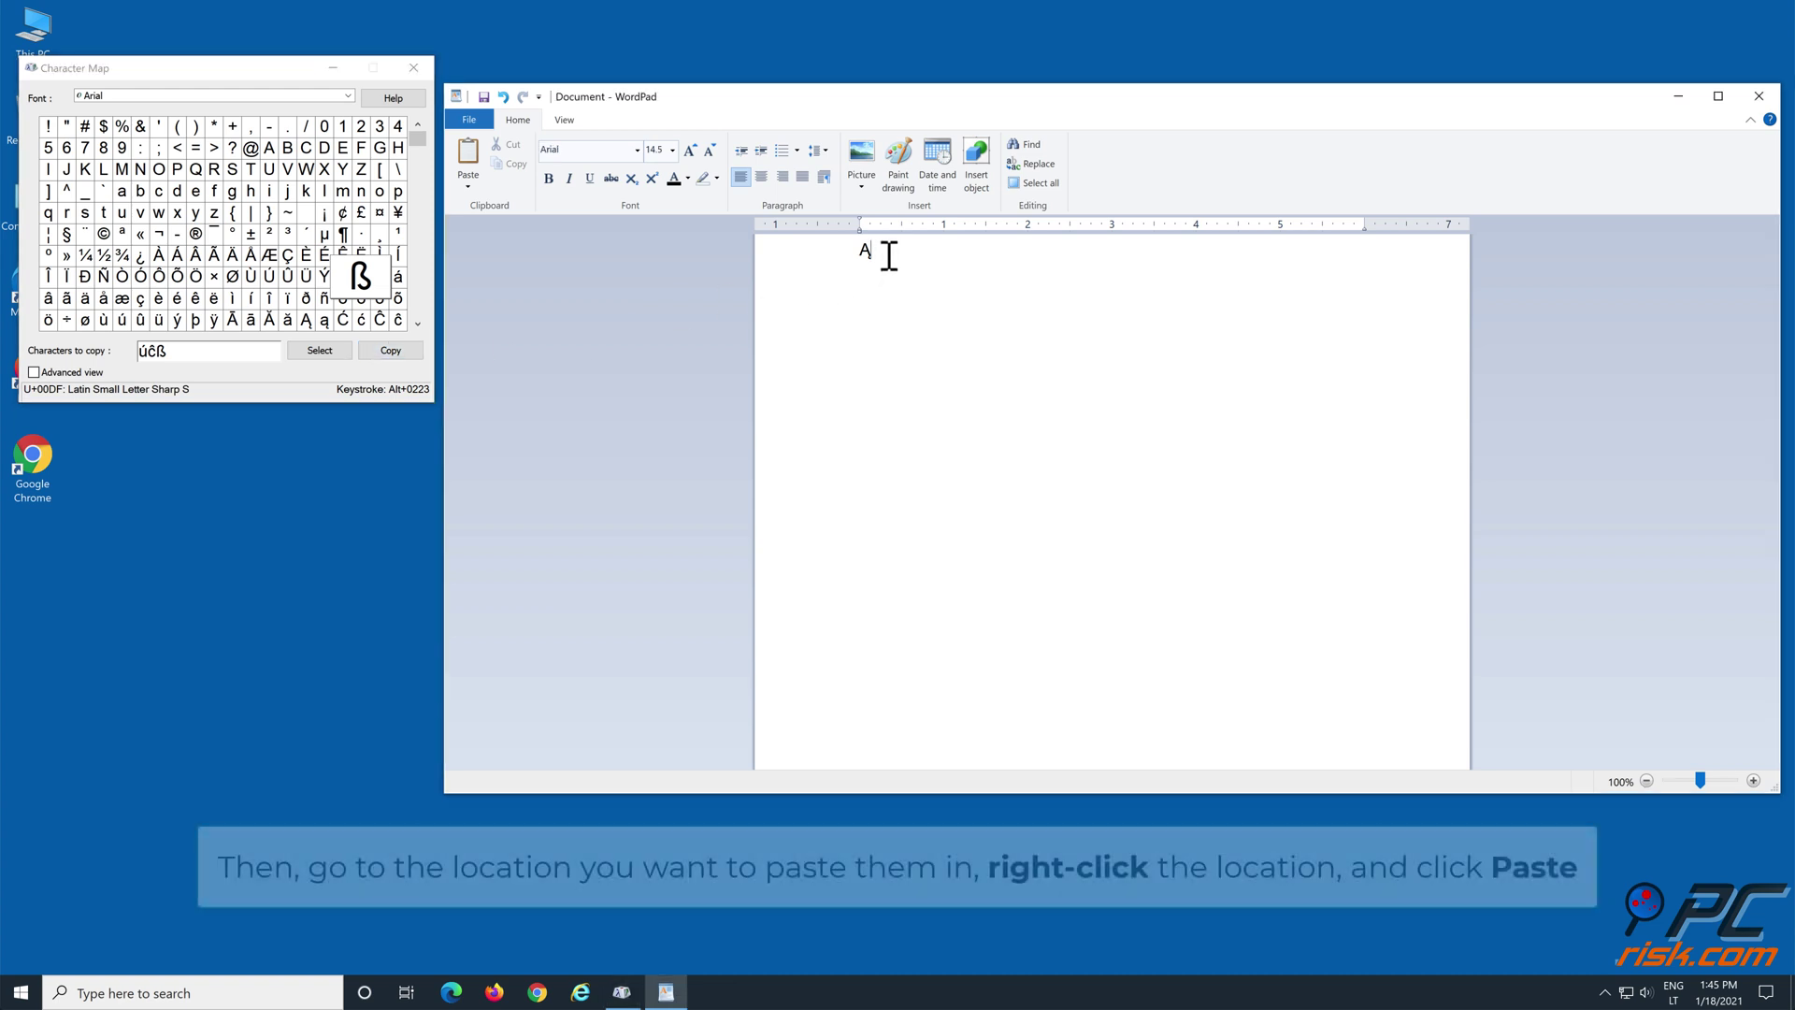
right_click(889, 254)
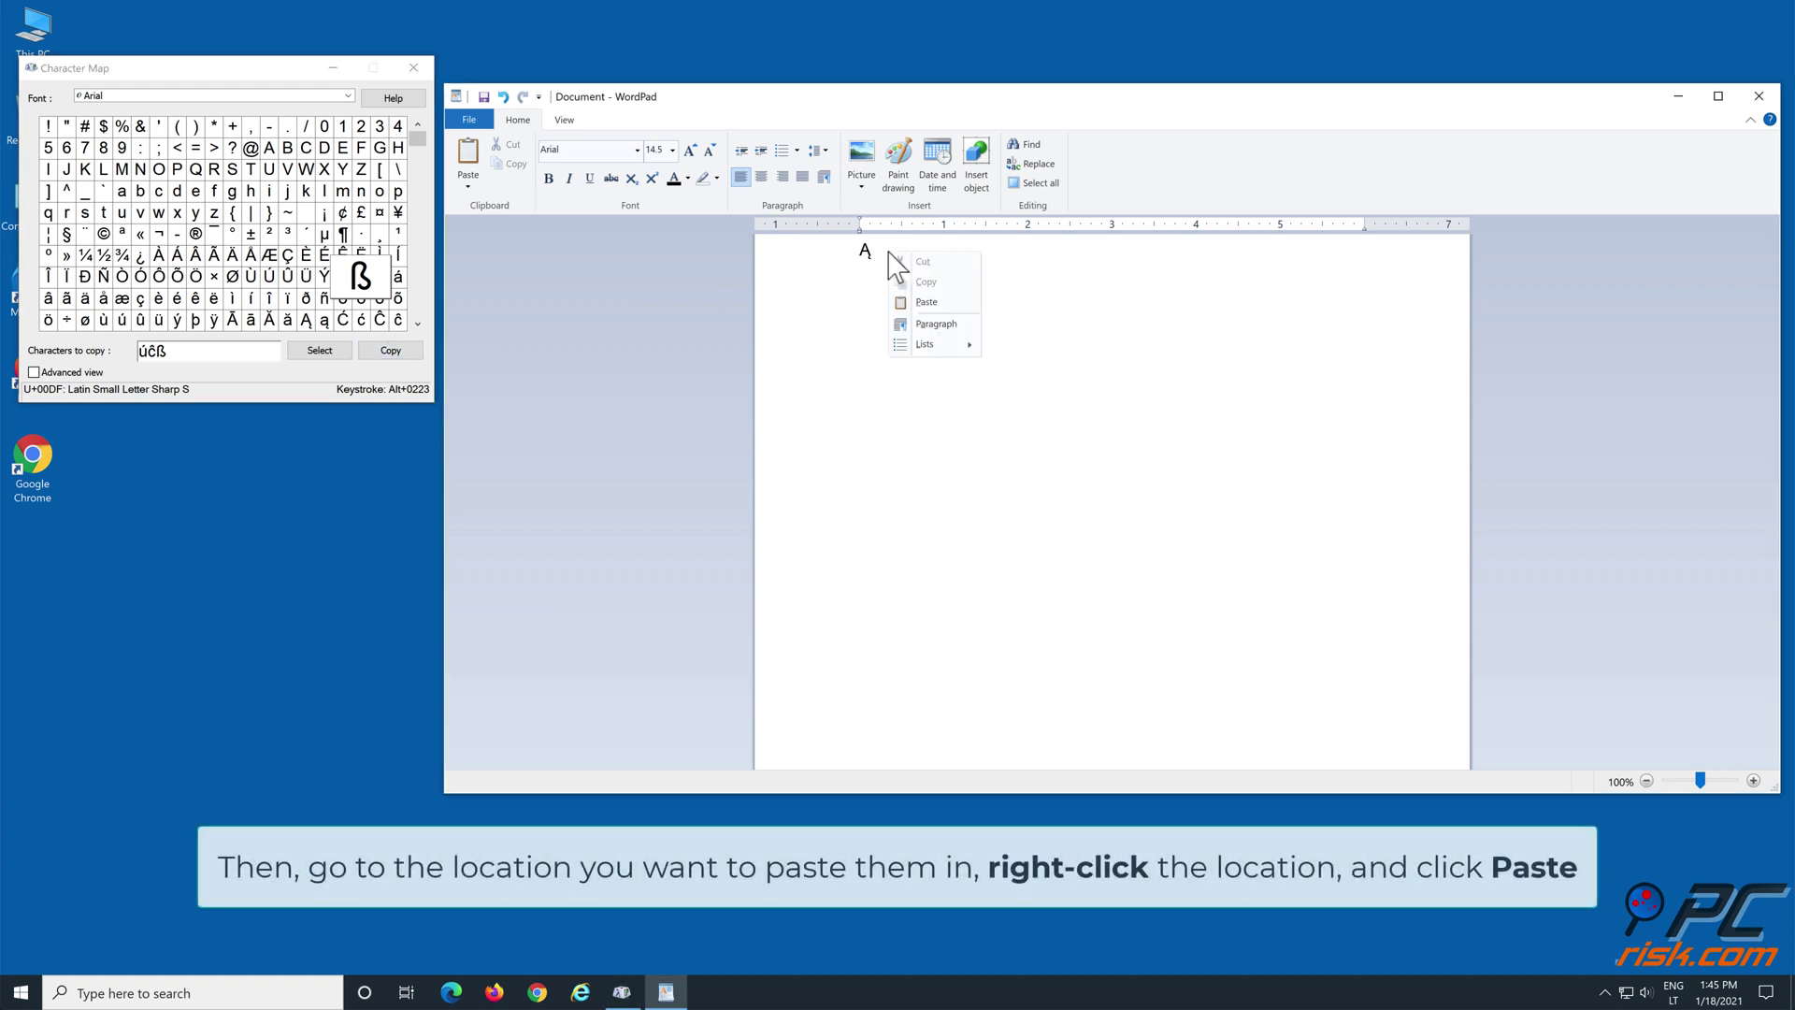
click(929, 308)
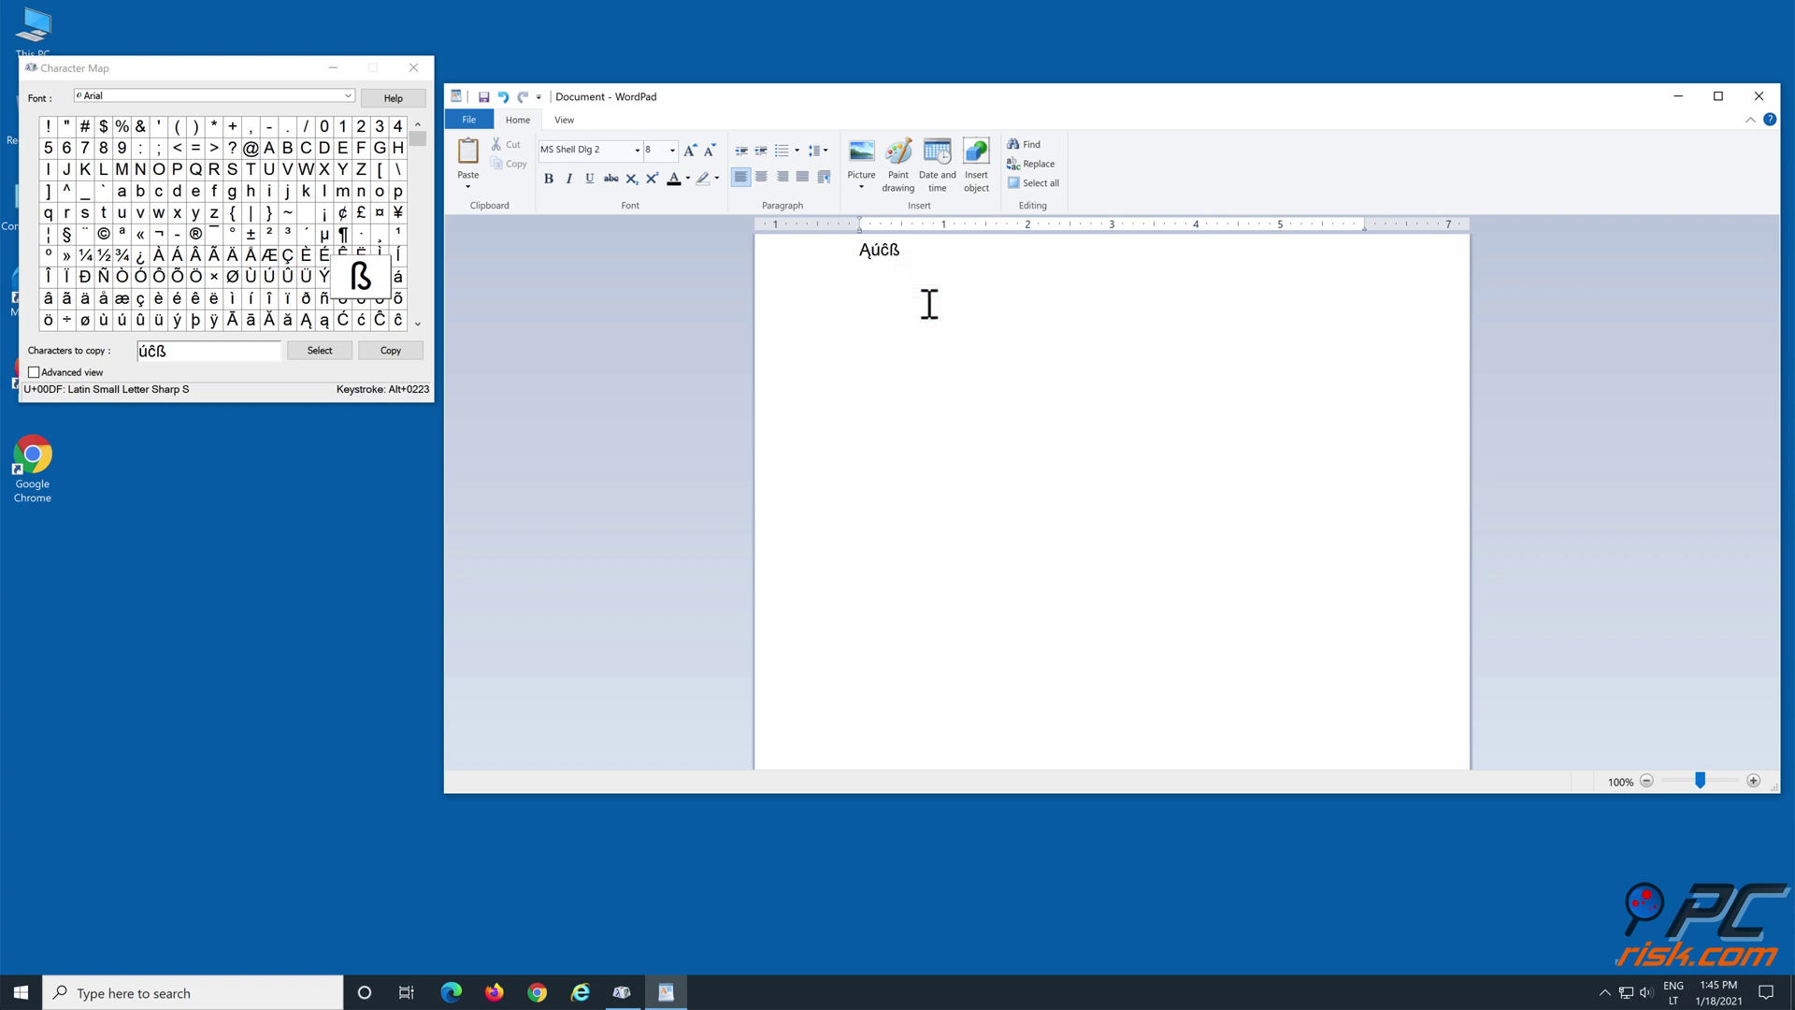
click(1759, 97)
click(1160, 451)
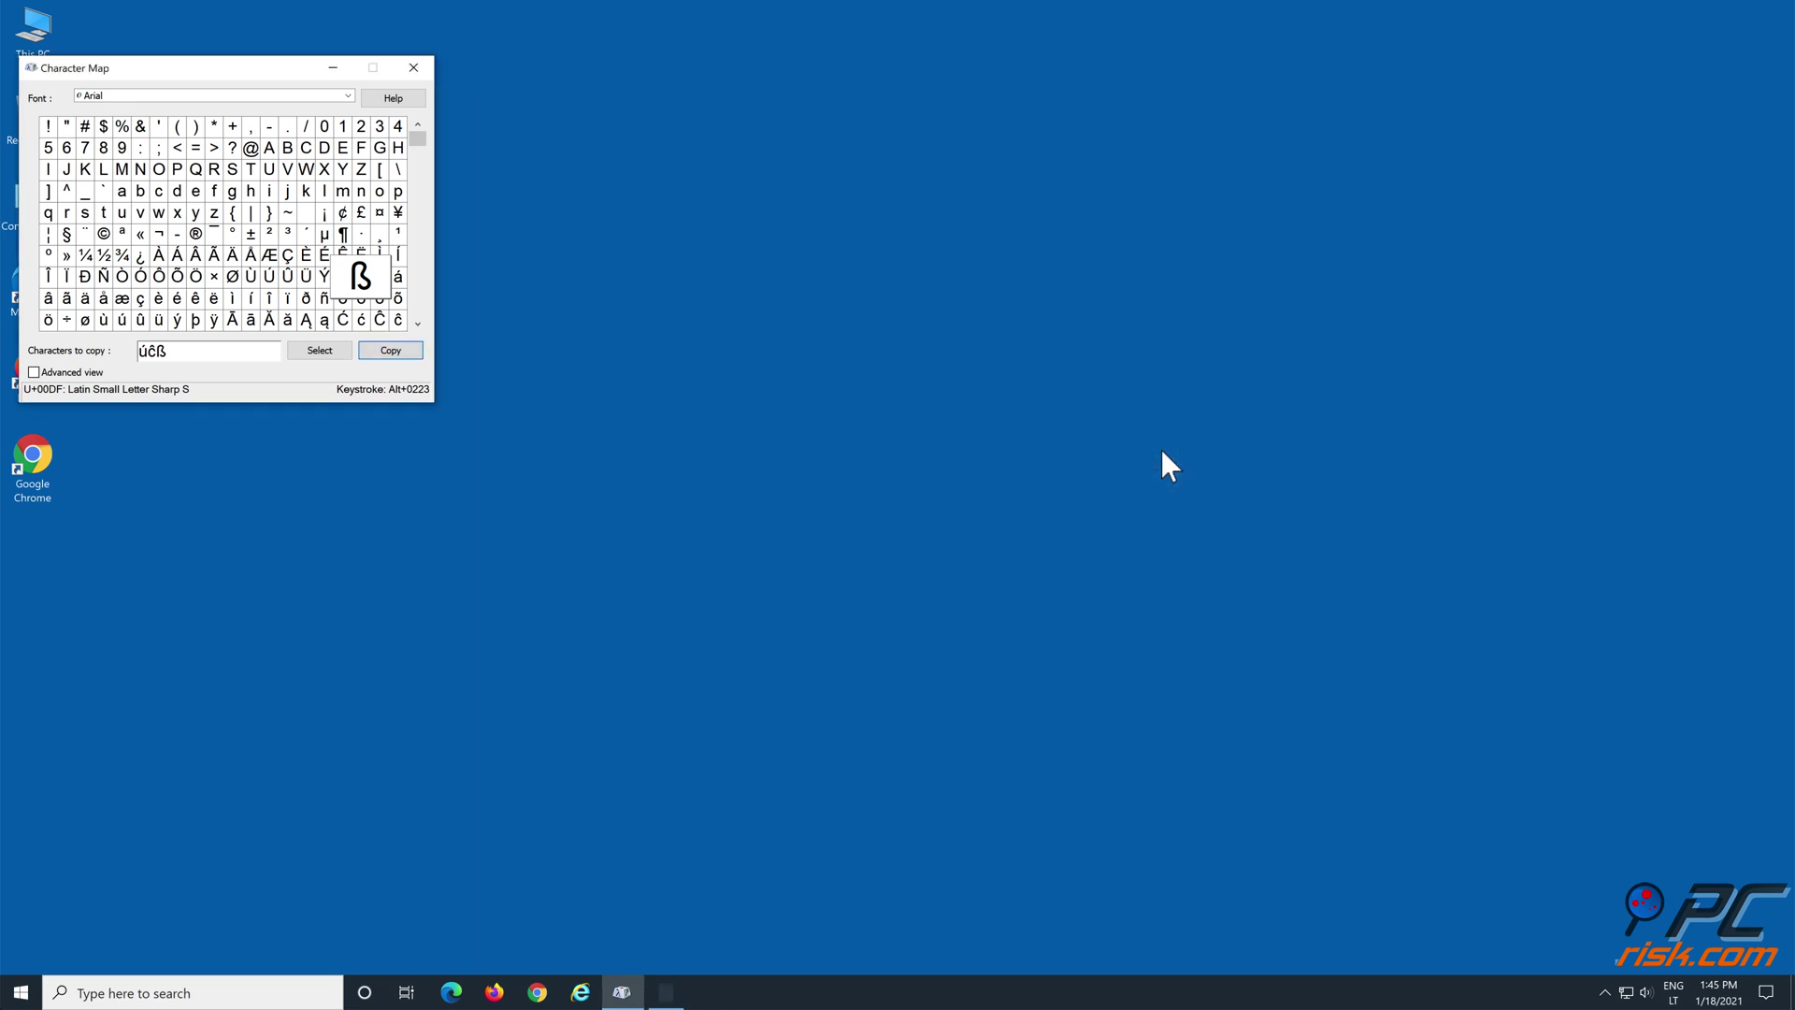
Close Character Map and relaunch it from a Start menu search.
click(416, 68)
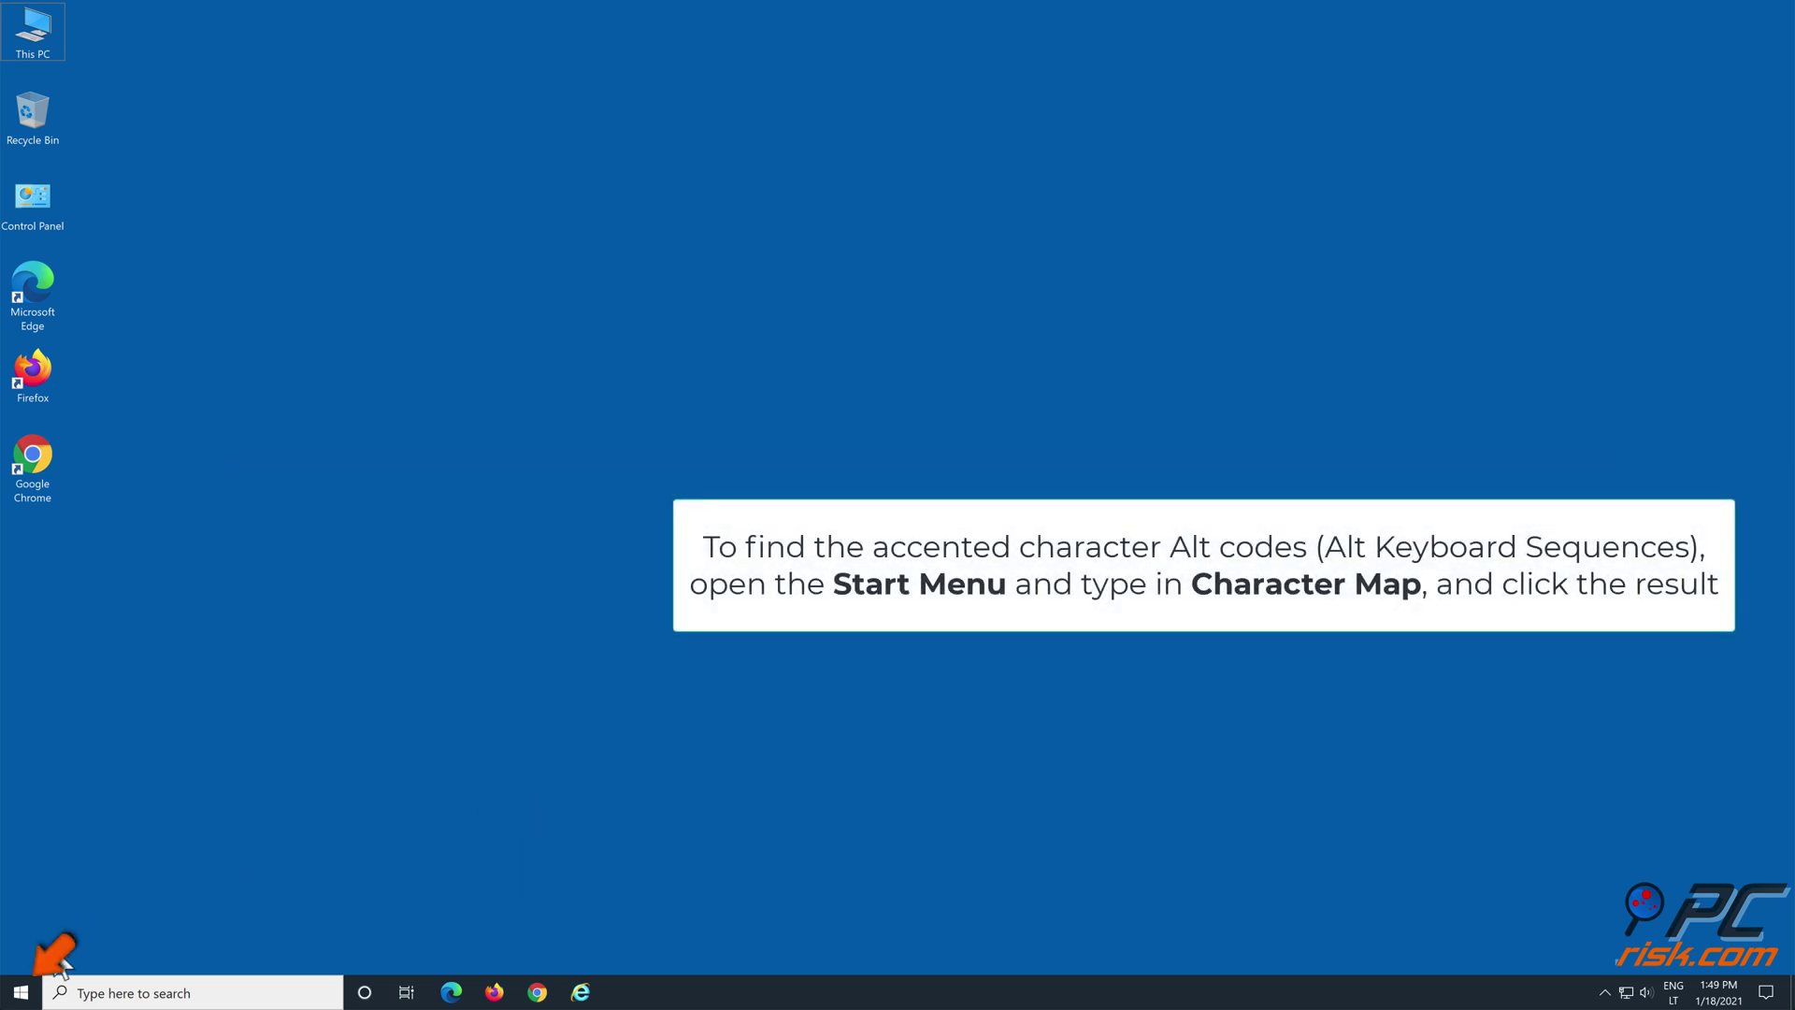
click(21, 993)
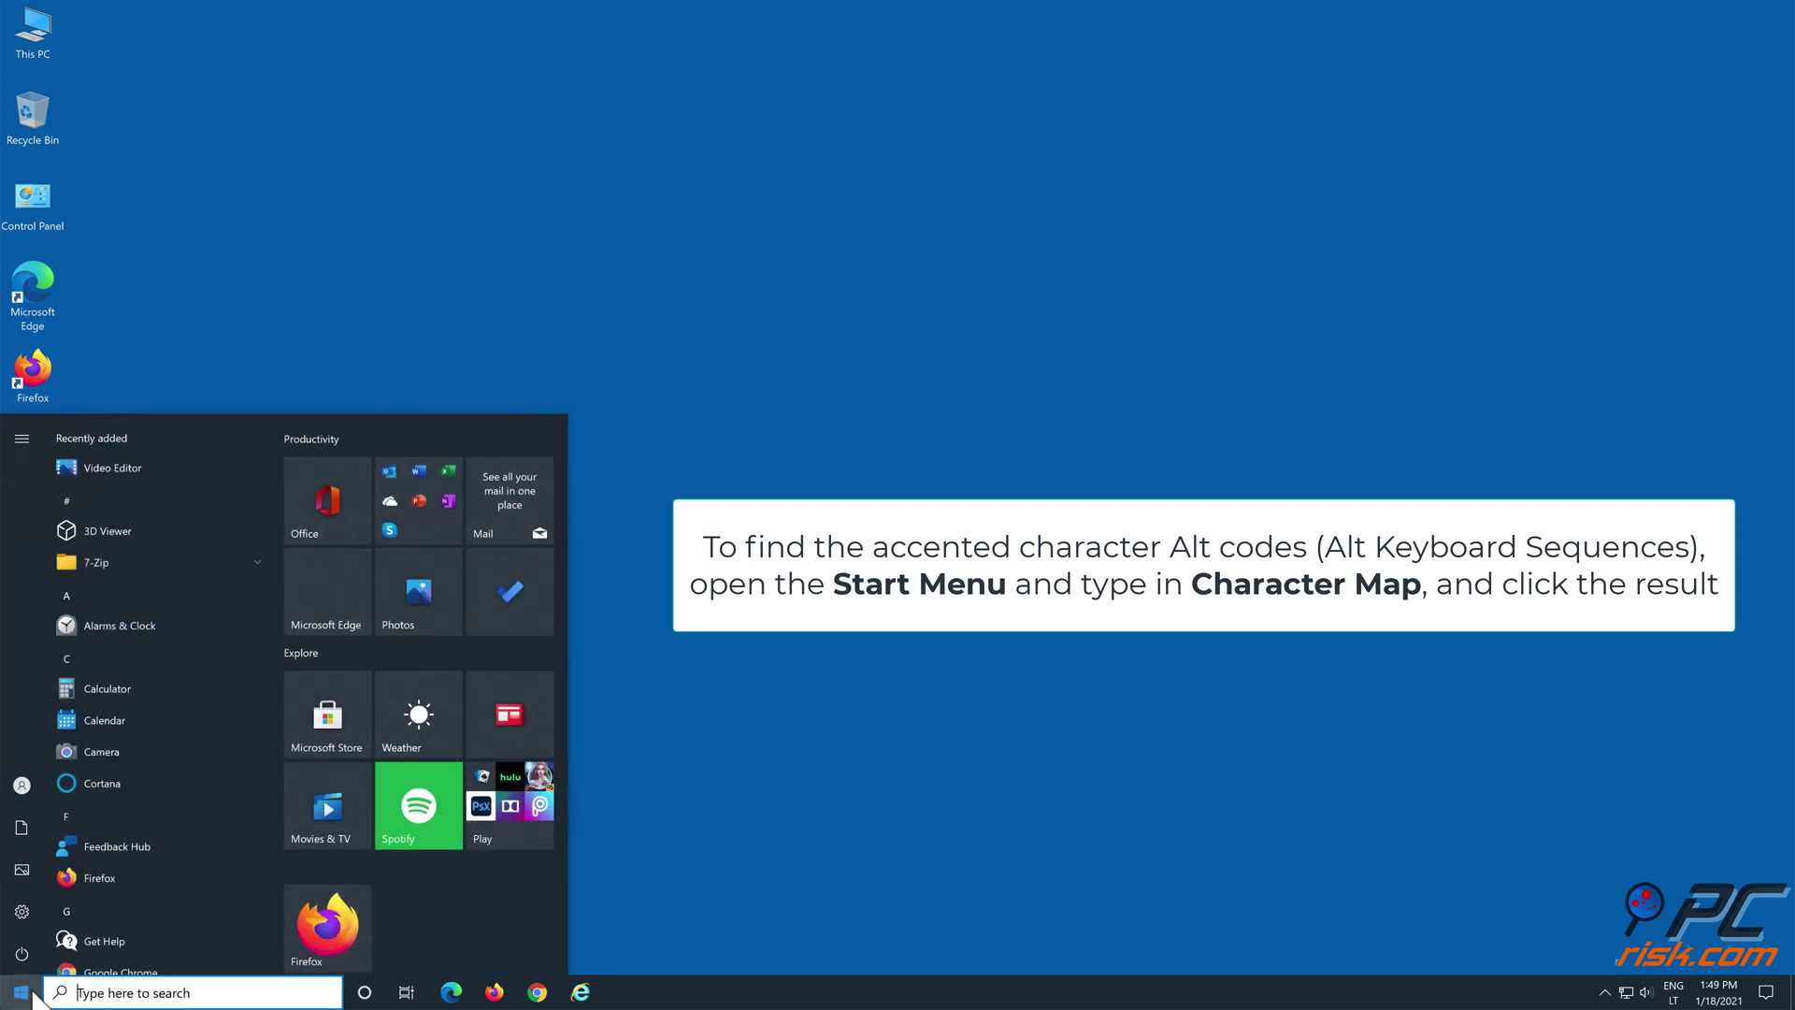
text(charact)
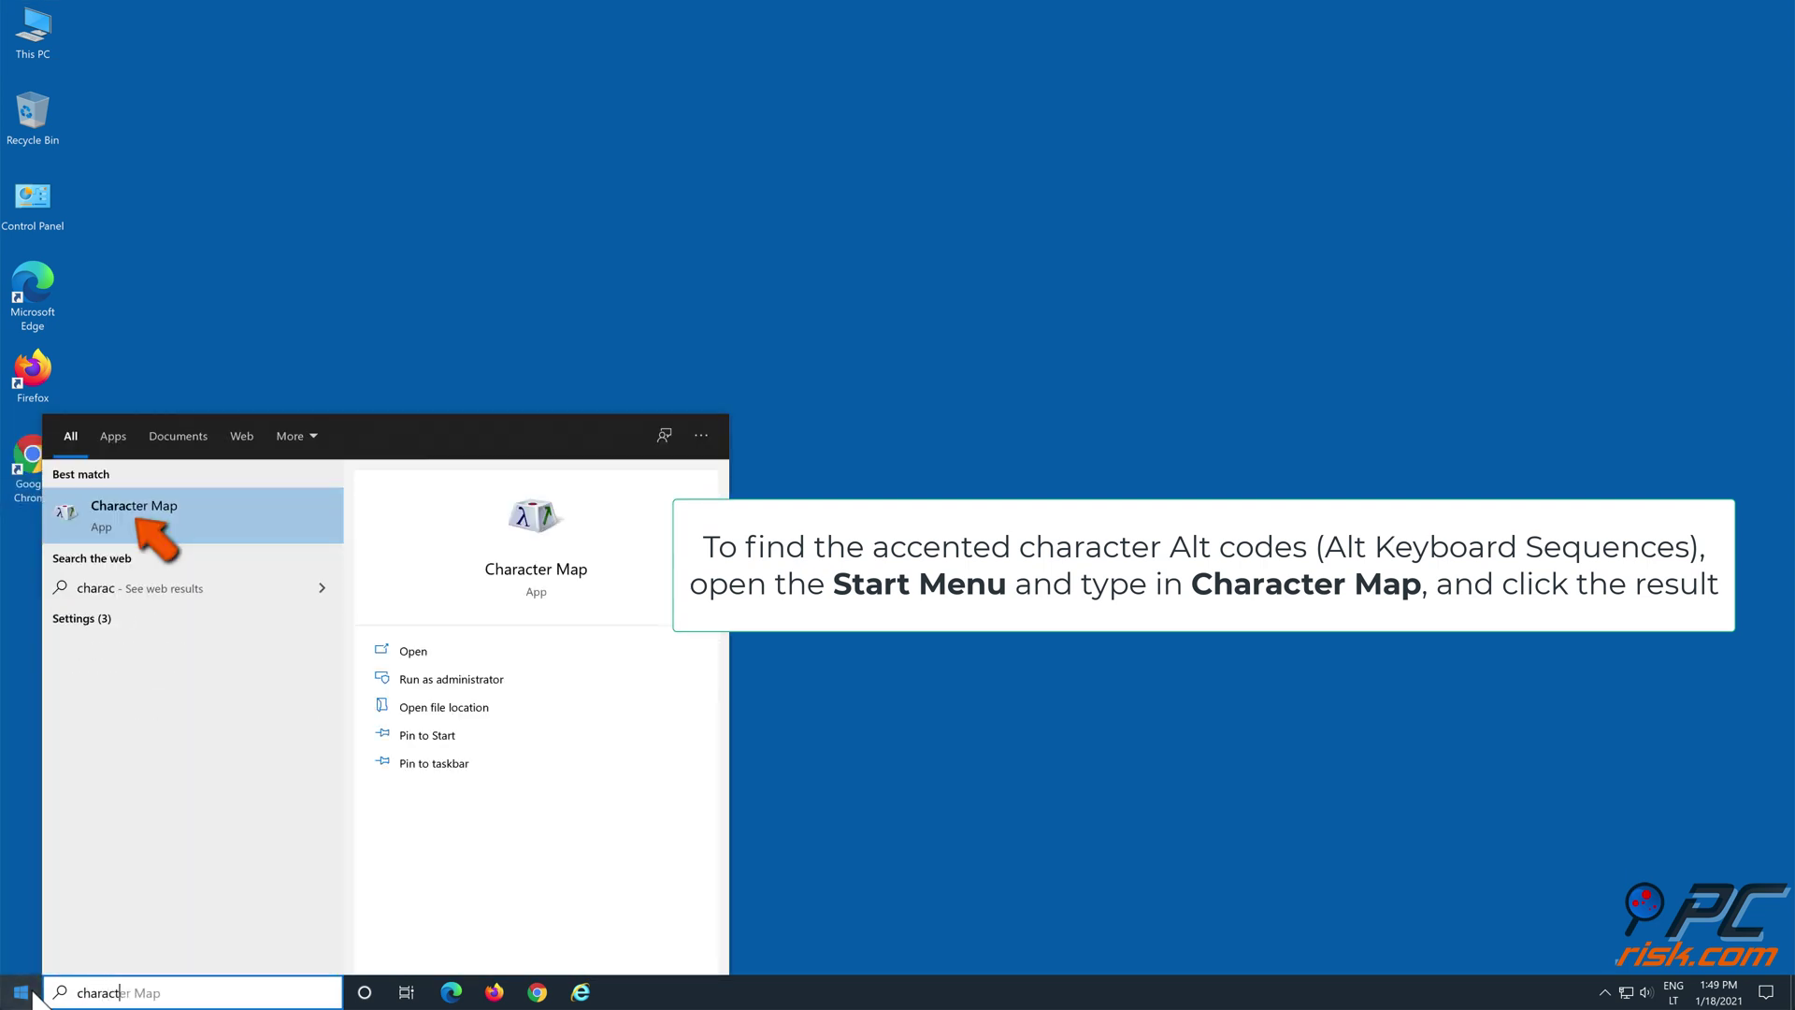
text(er map)
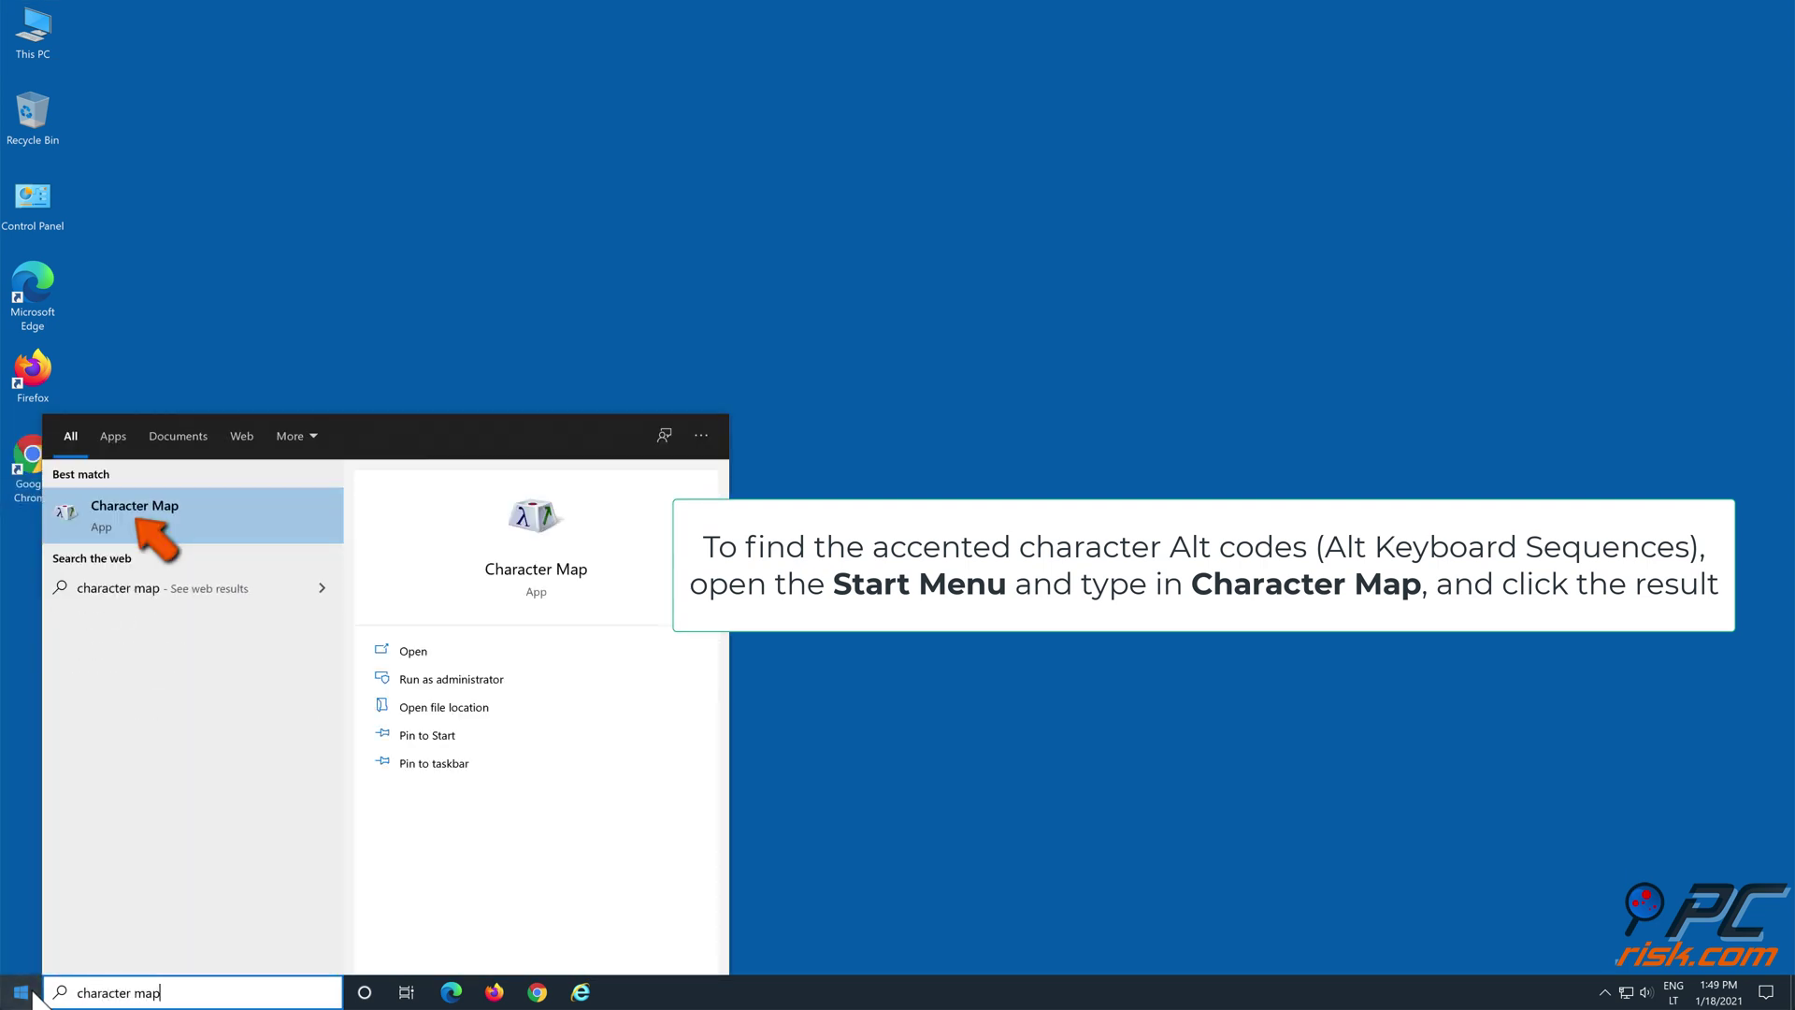
click(206, 515)
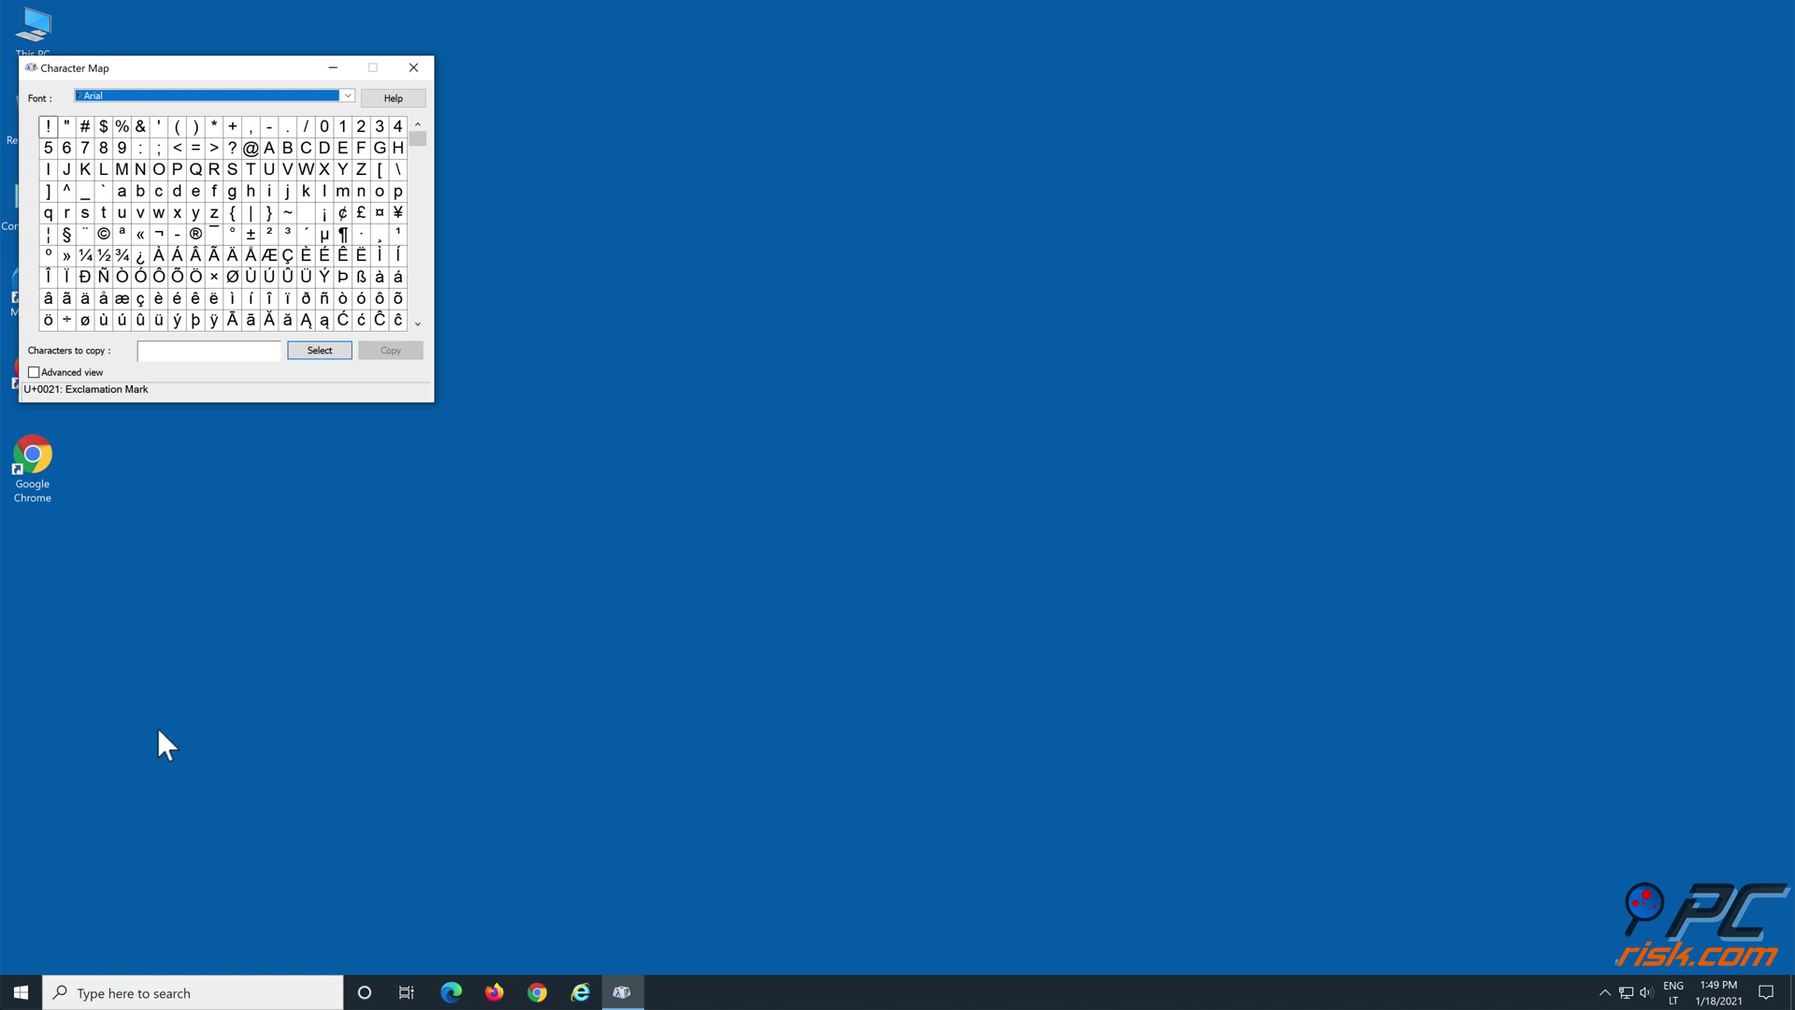
Open a new blank WordPad document from a 'wordpad' search.
click(122, 992)
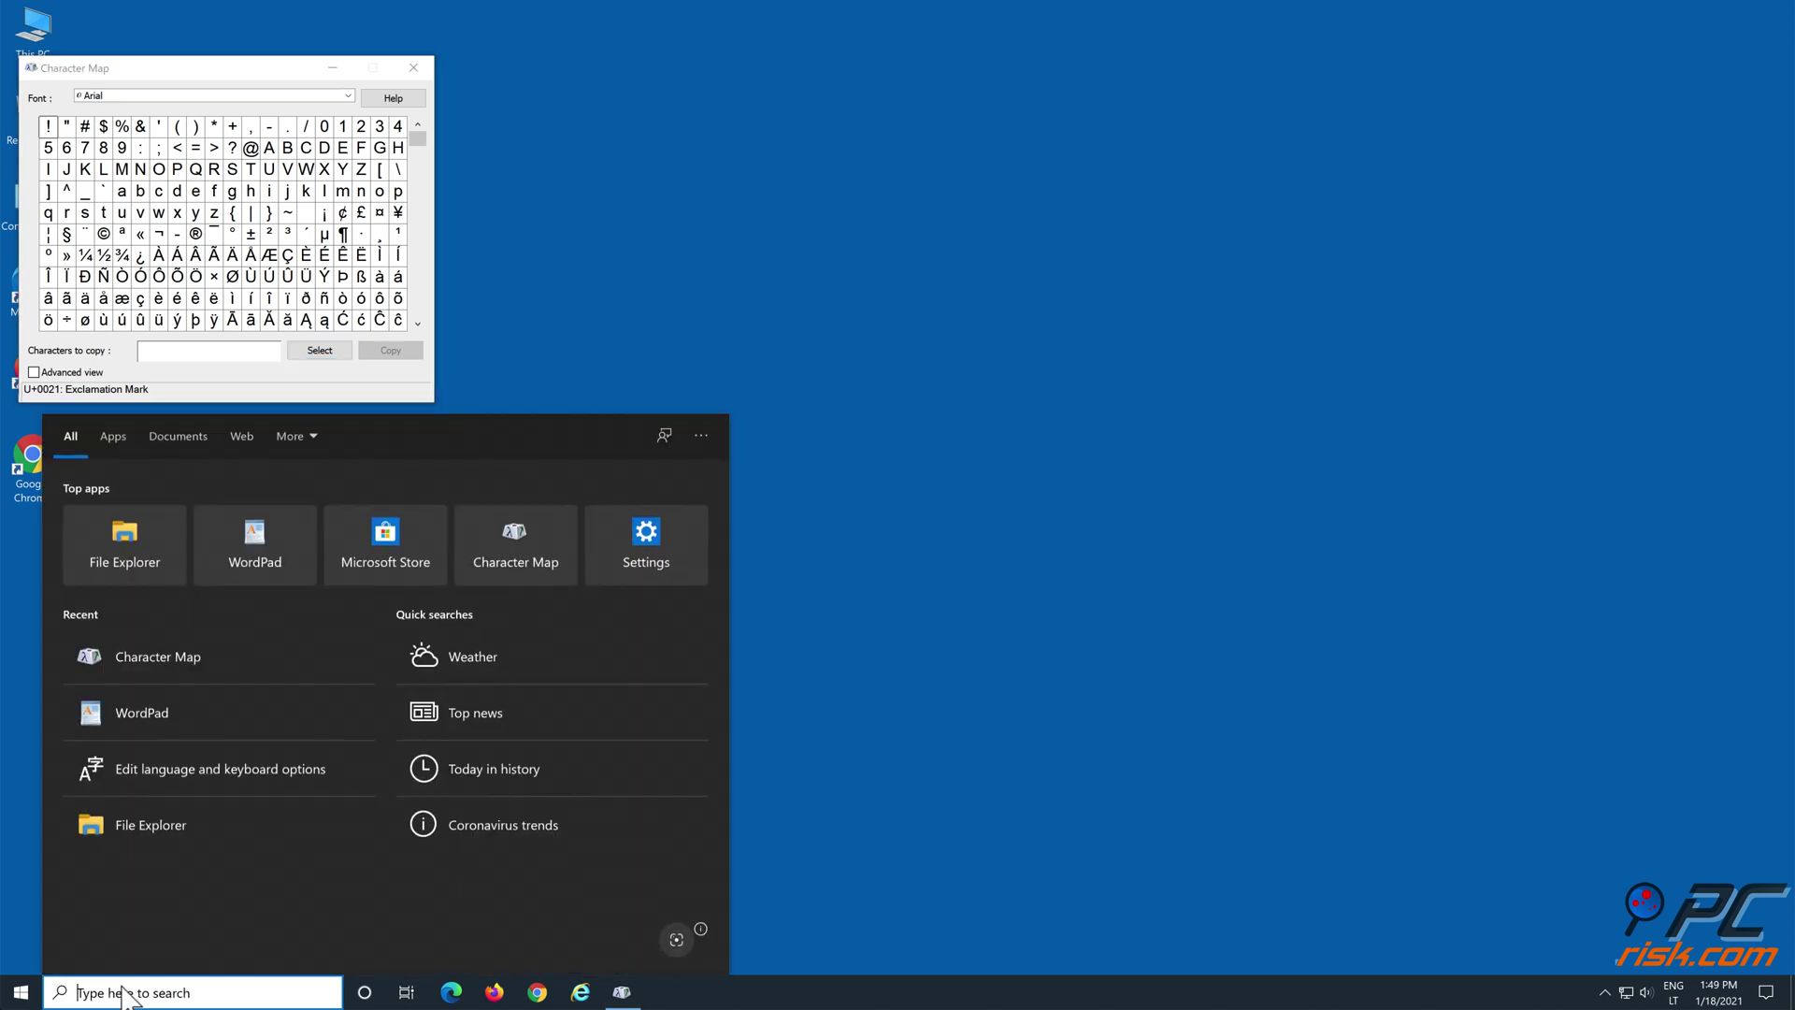
text(wordpad)
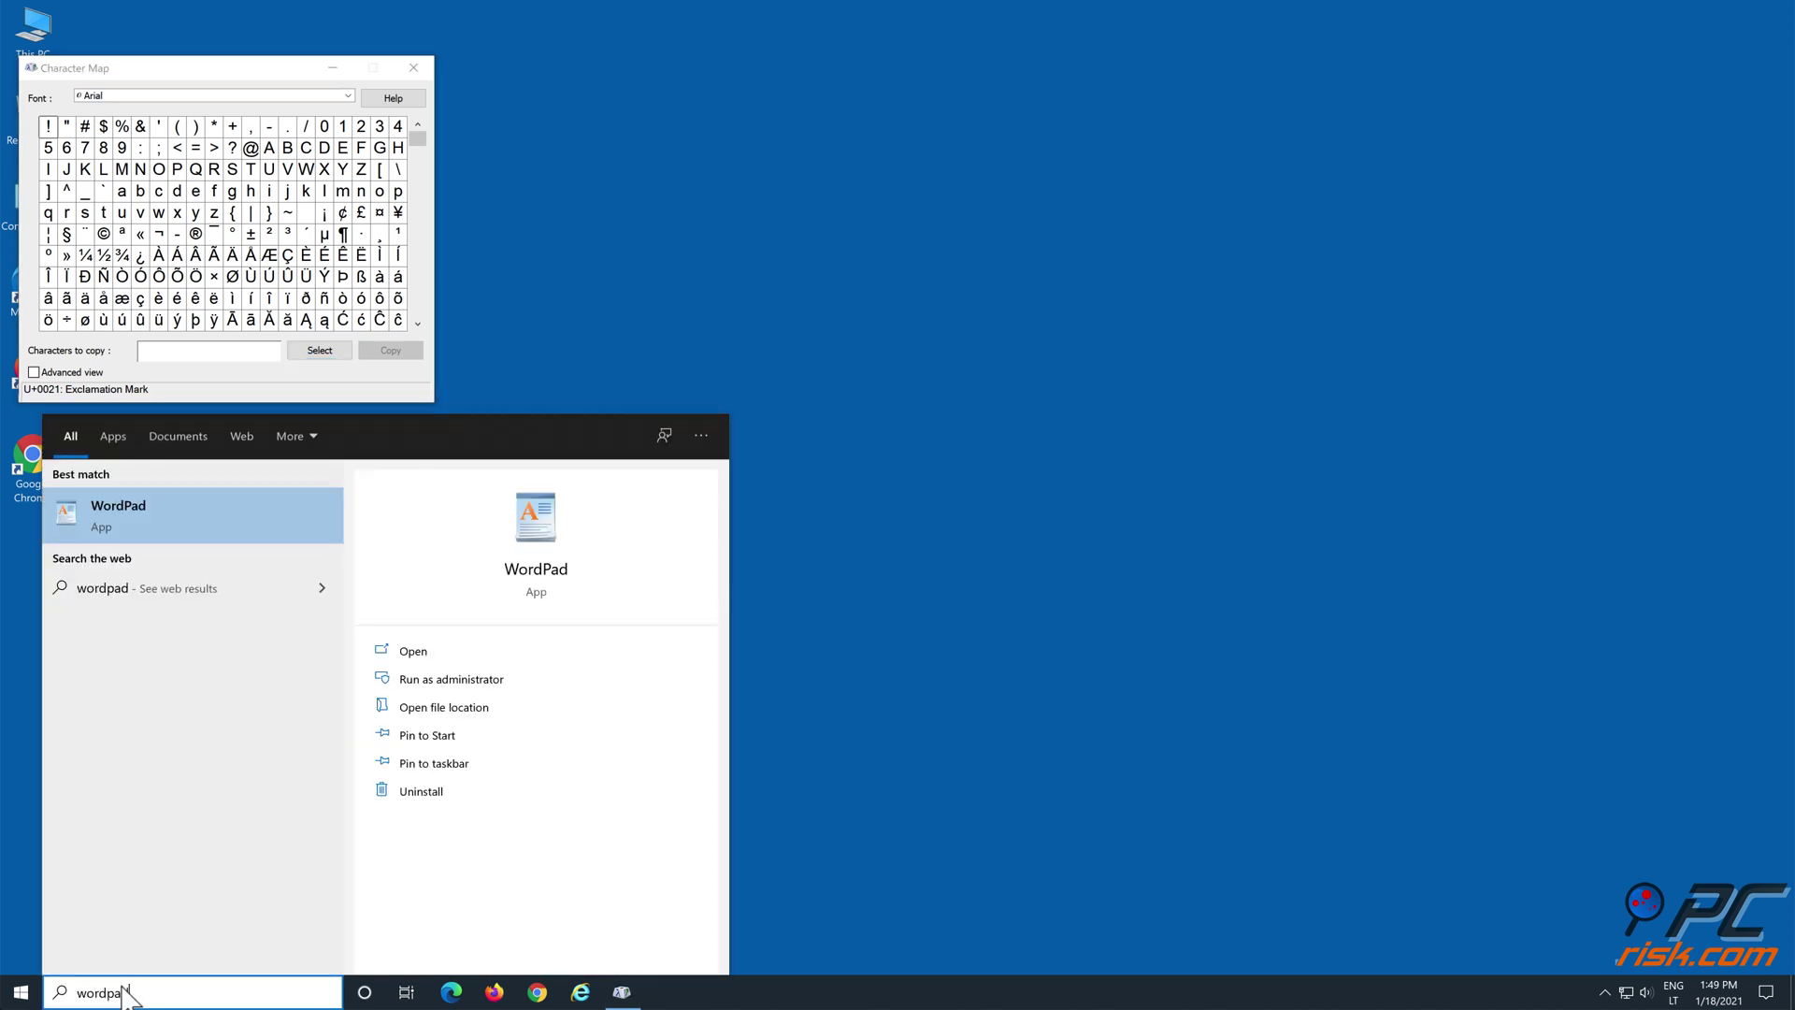
click(181, 518)
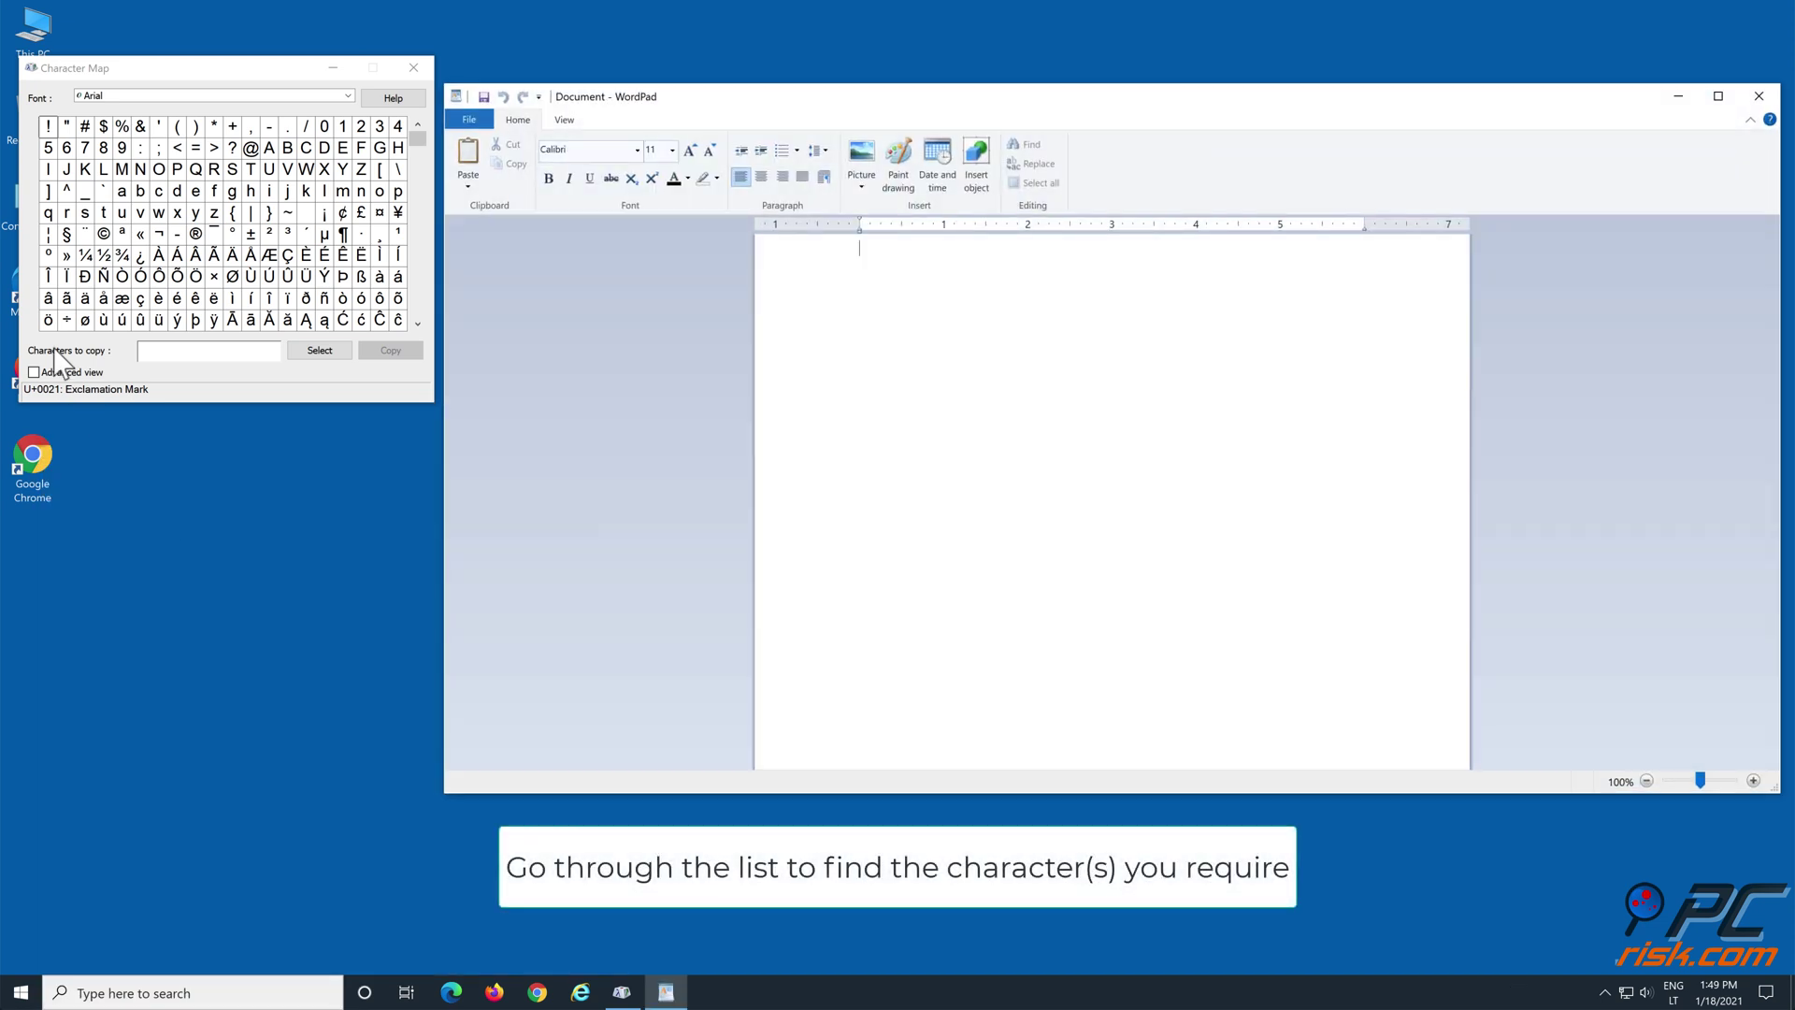
Select â in Character Map to see its Alt+0226 keystroke, then return to WordPad.
click(48, 297)
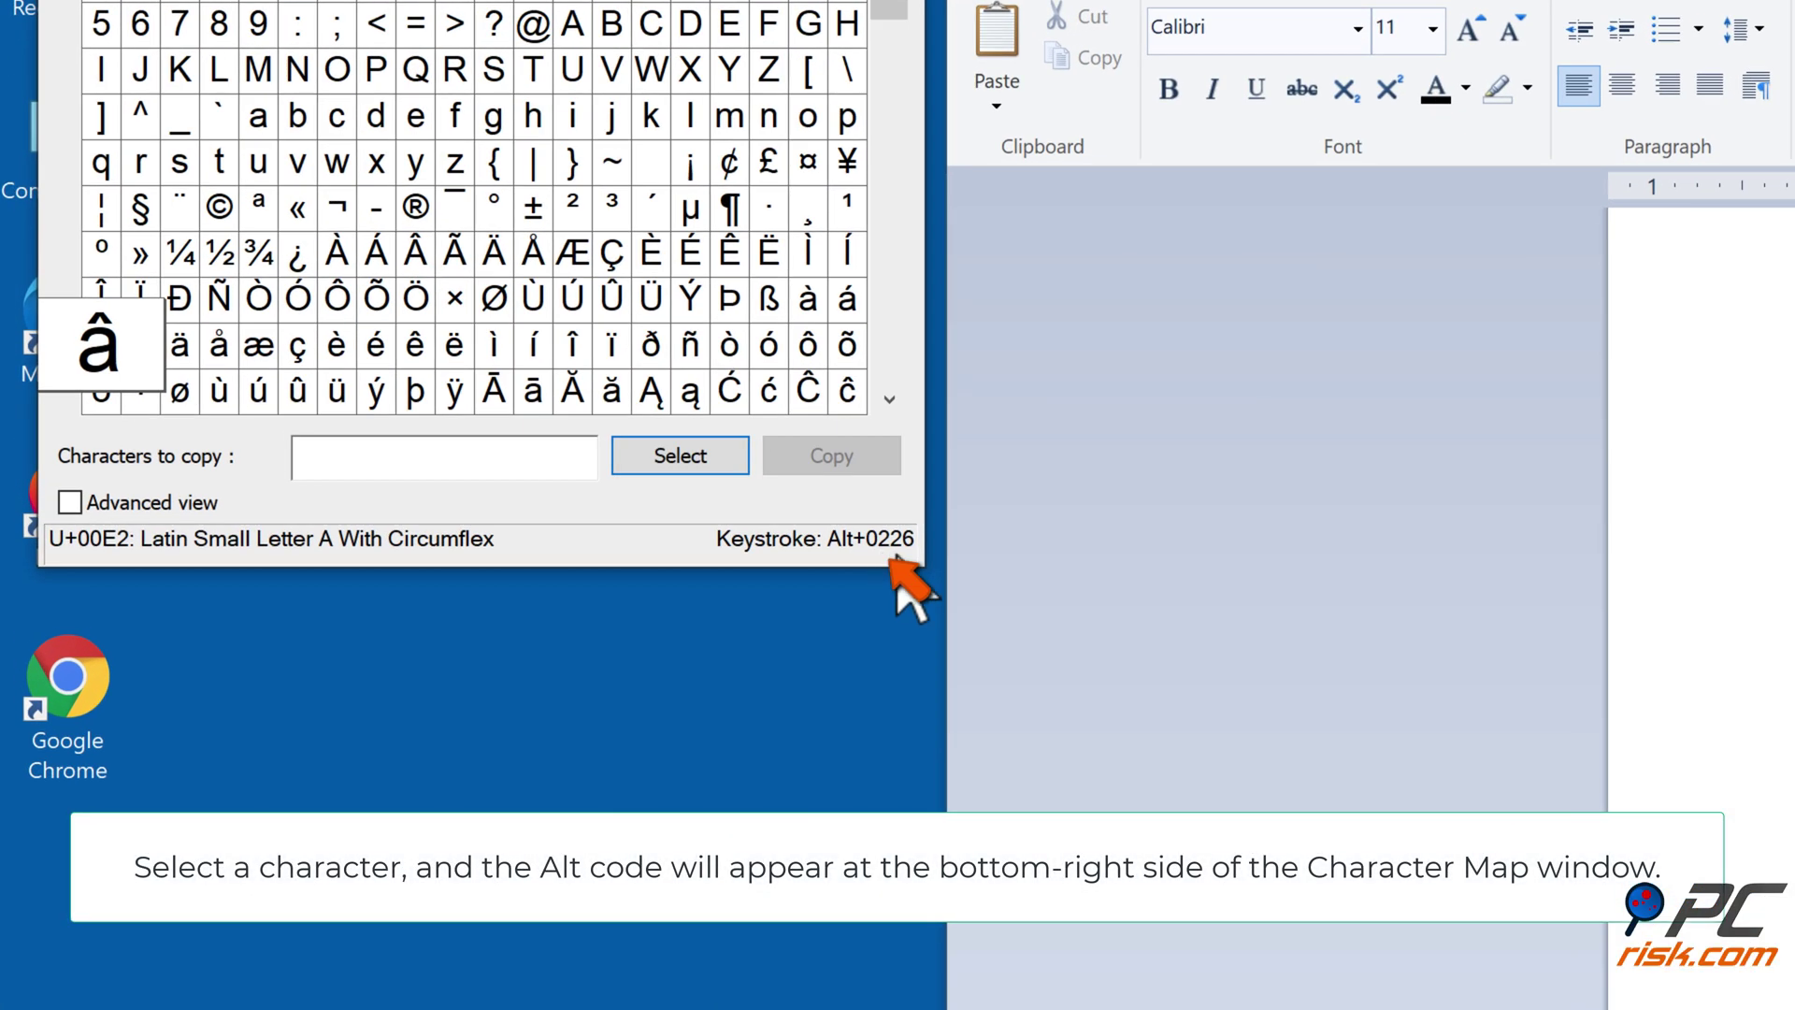
click(1777, 318)
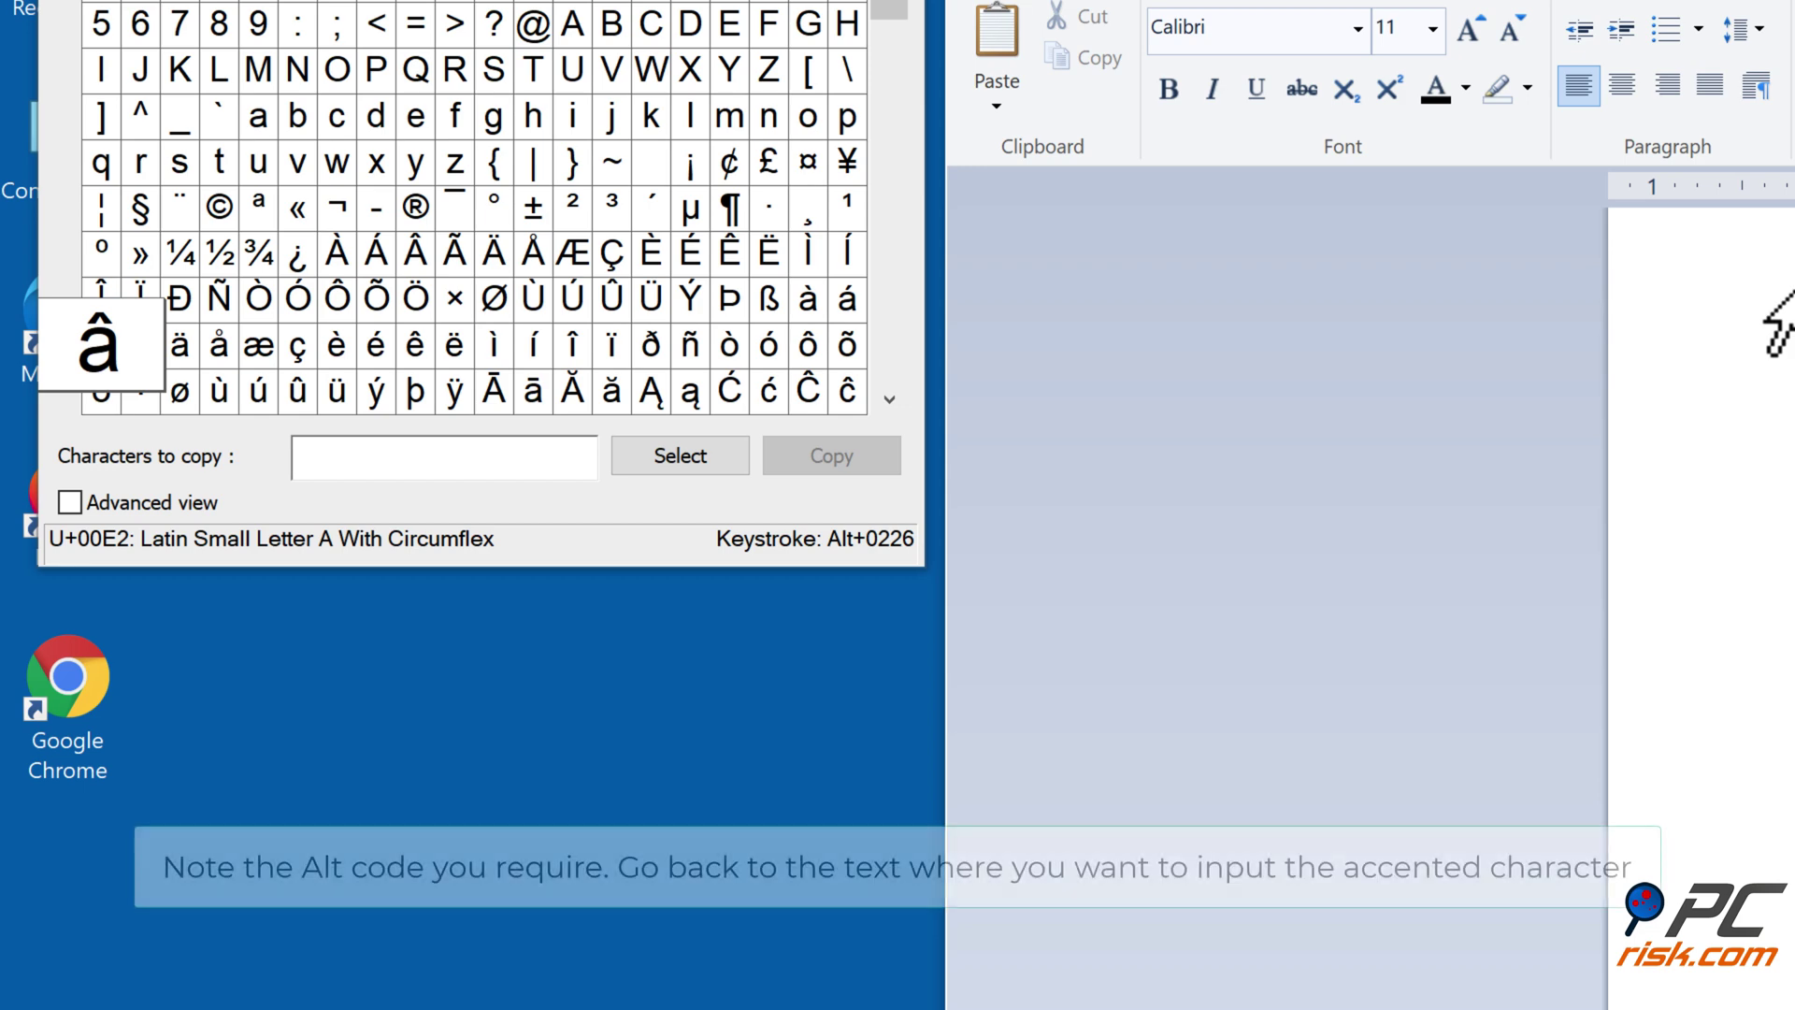